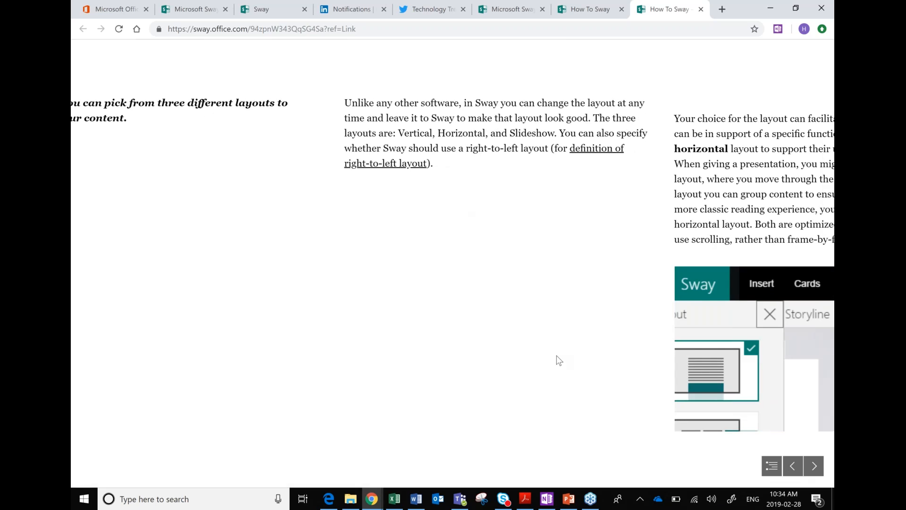
Step: Read through the layout and style-switching sections of the horizontally laid out How To Sway
scroll(558, 360, "down", 2)
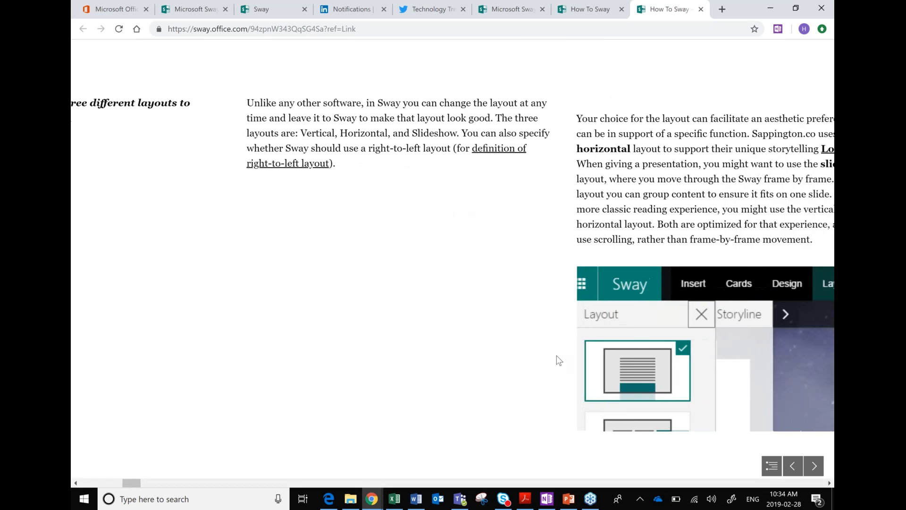
scroll(558, 360, "down", 1)
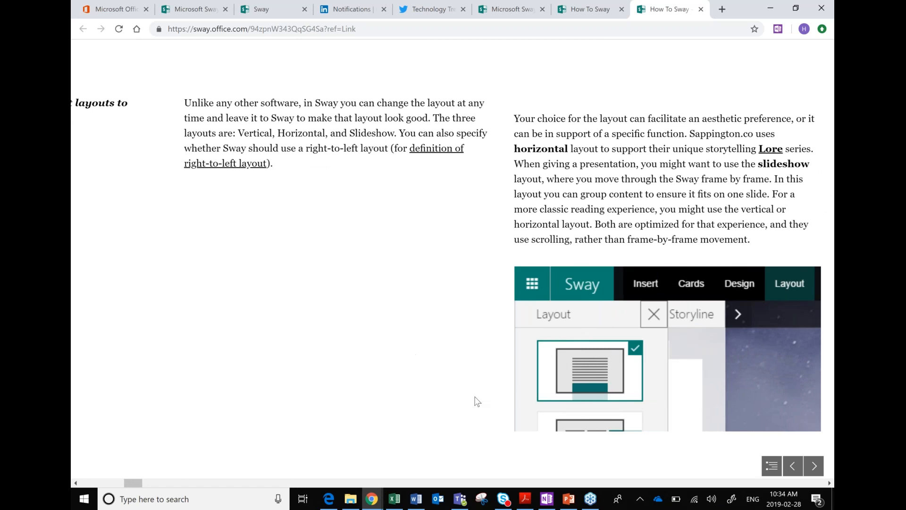
scroll(512, 385, "down", 2)
scroll(453, 258, "down", 10)
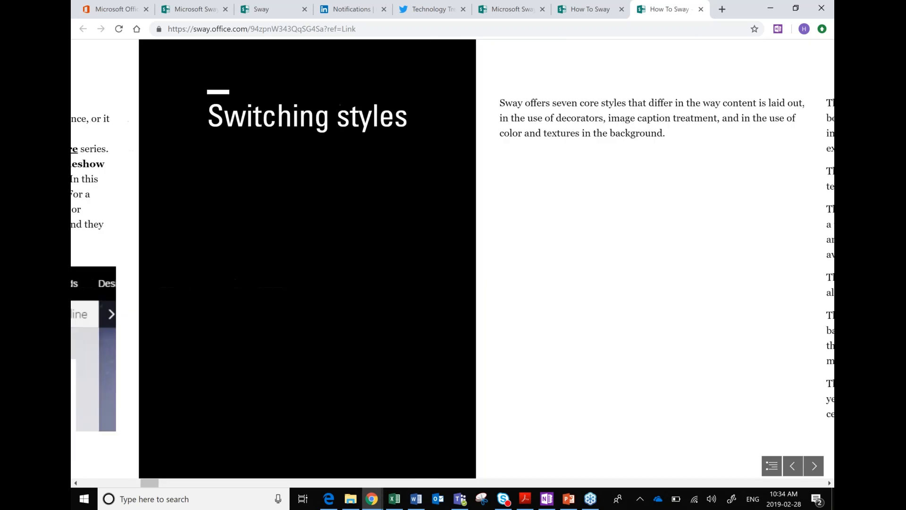
scroll(453, 258, "down", 2)
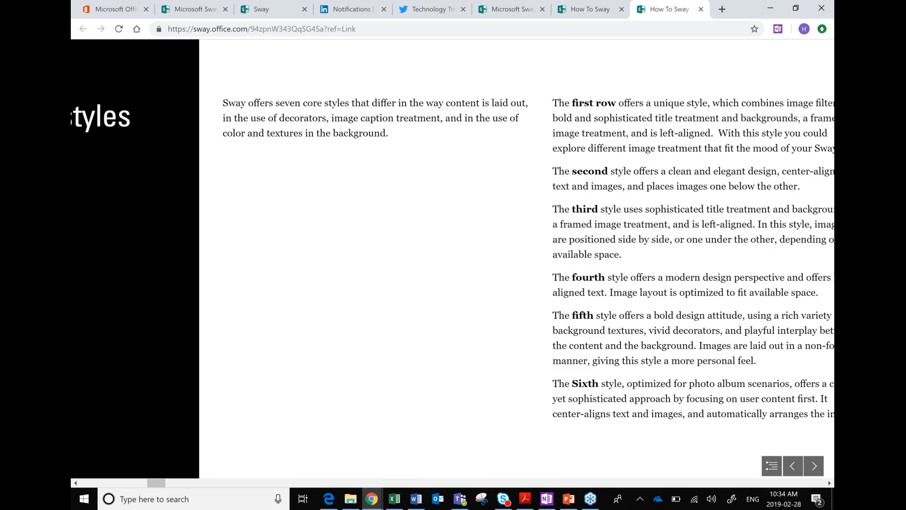
scroll(457, 253, "down", 3)
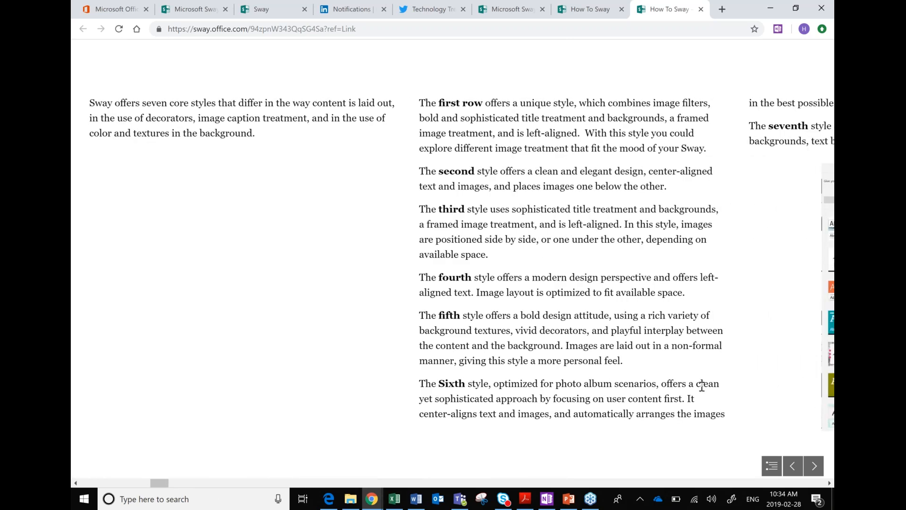
scroll(762, 352, "down", 5)
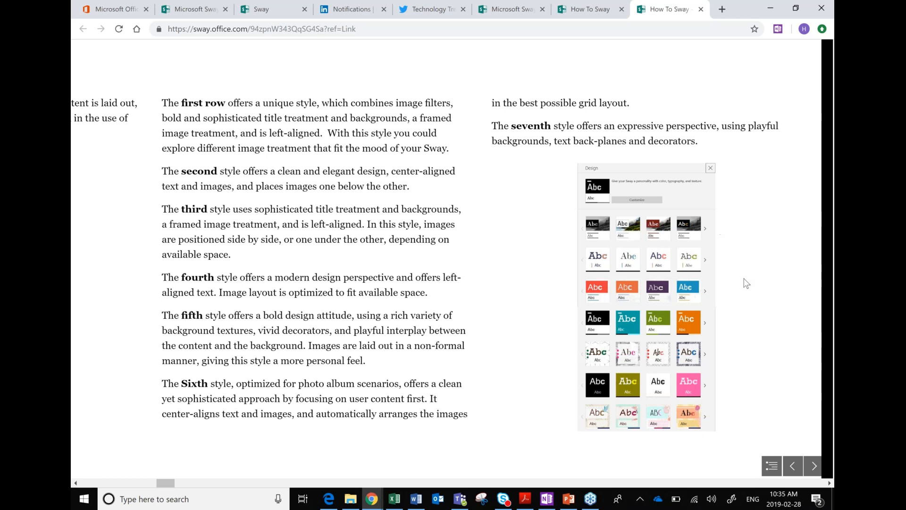
Step: Examine the How To Sway sections on image captions, customizing a style, Remix, and adding the right images
scroll(746, 283, "down", 5)
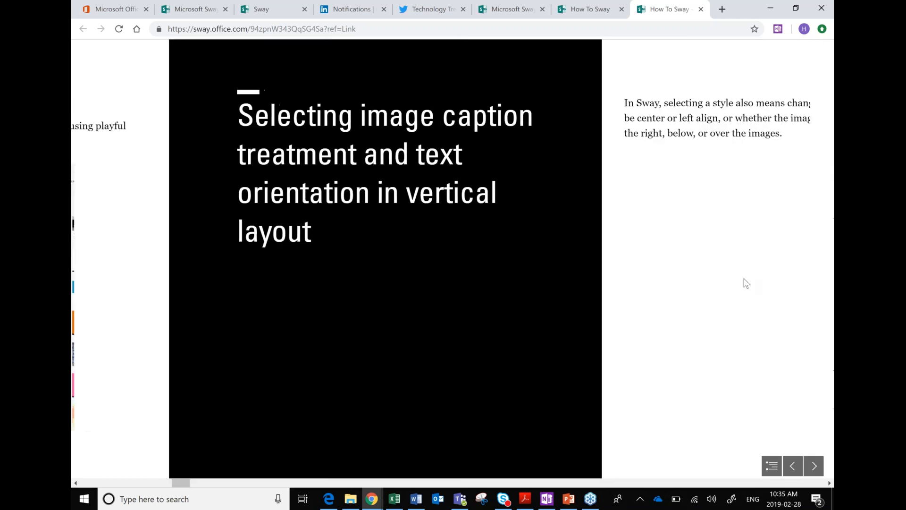
scroll(745, 283, "down", 2)
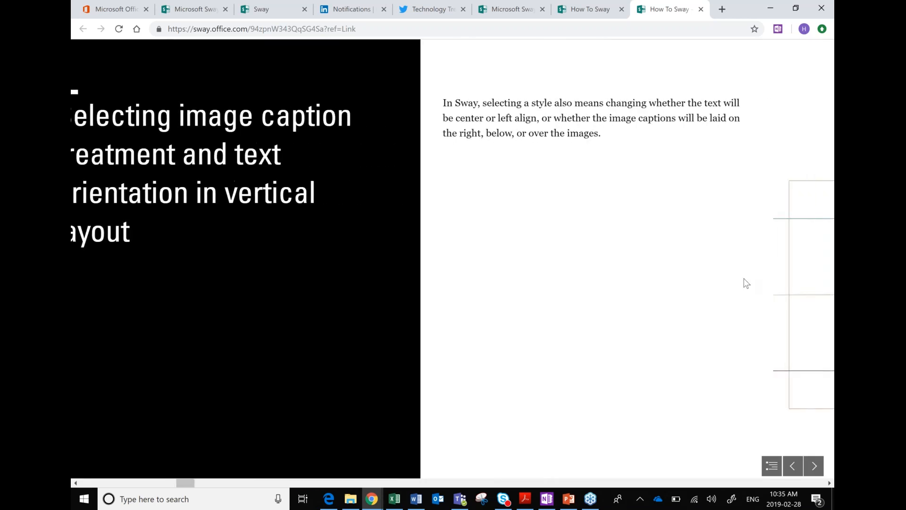
scroll(745, 284, "down", 5)
scroll(453, 260, "down", 10)
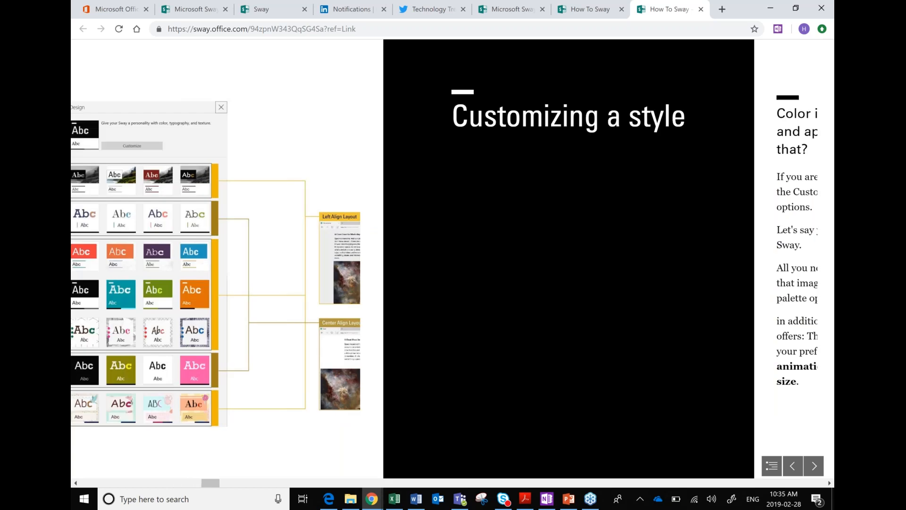
scroll(453, 260, "down", 5)
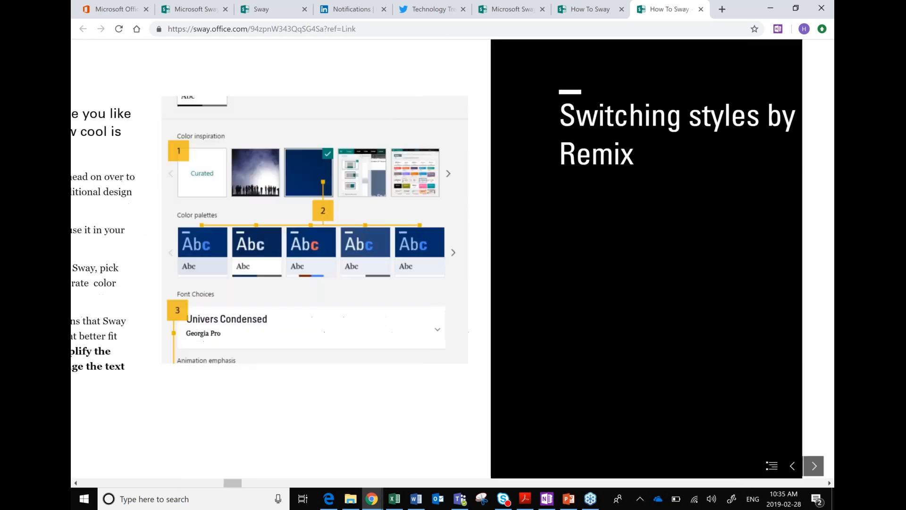
scroll(453, 260, "down", 5)
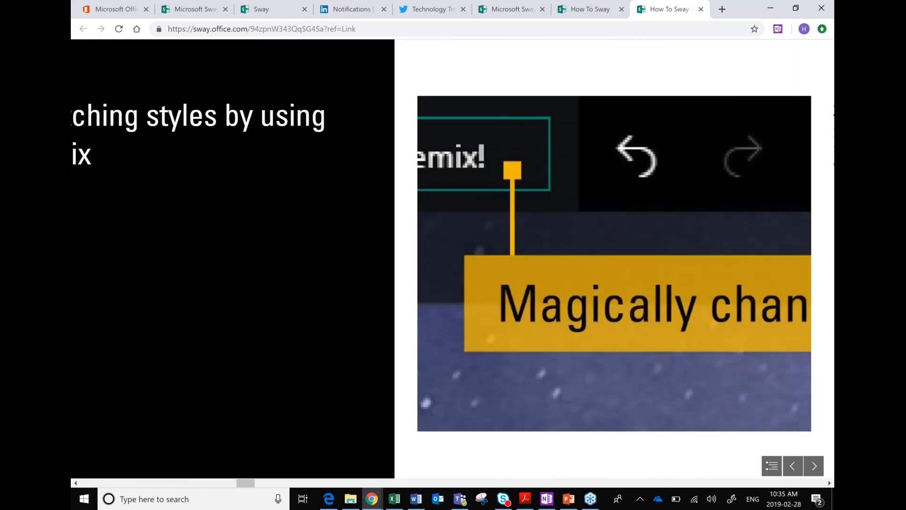
scroll(453, 260, "down", 5)
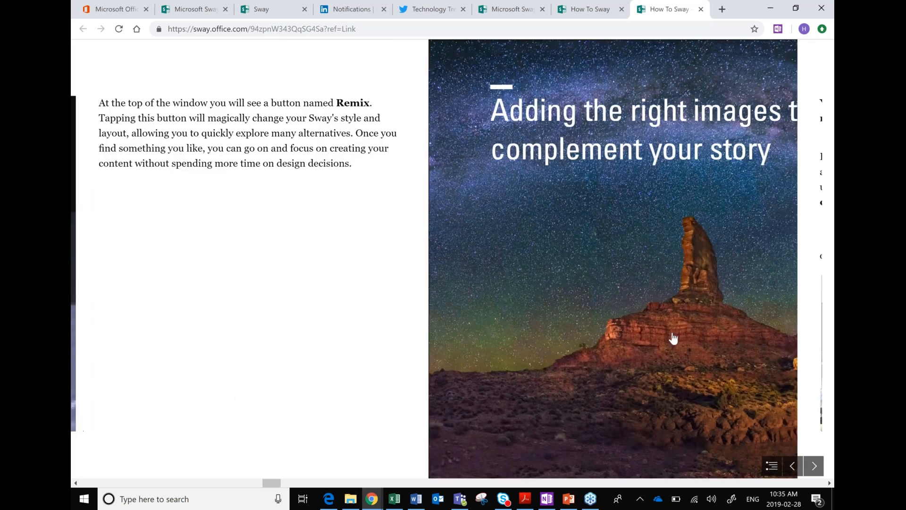
scroll(673, 338, "down", 2)
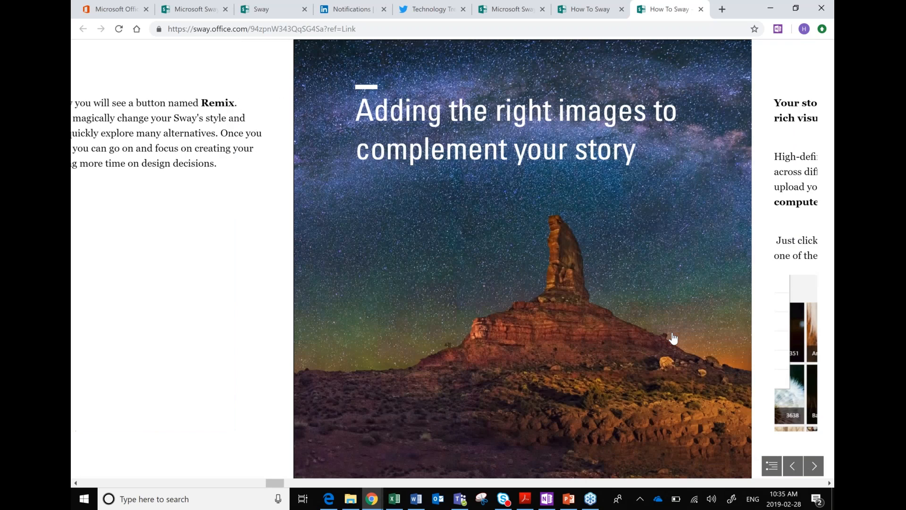
scroll(673, 338, "down", 10)
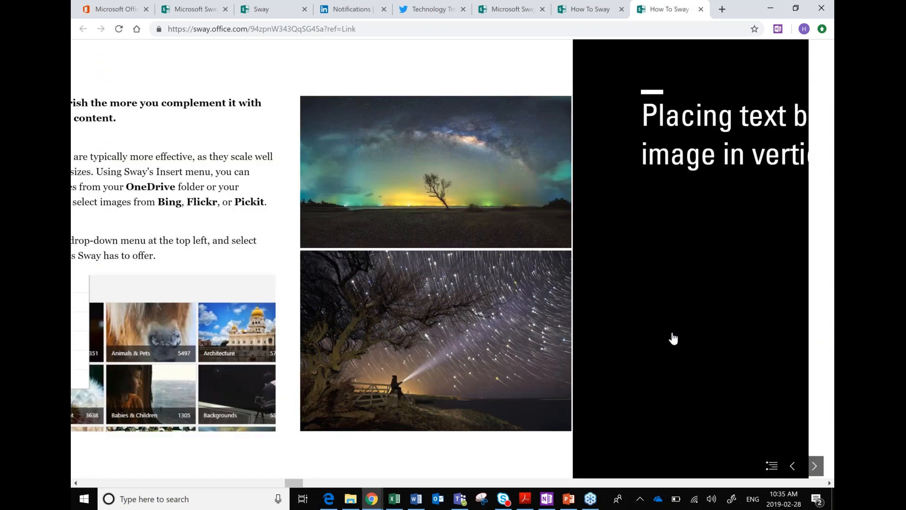
Step: Switch to the vertical How To Sway and review how its layout, style, Remix, and image sections are presented
left_click(594, 12)
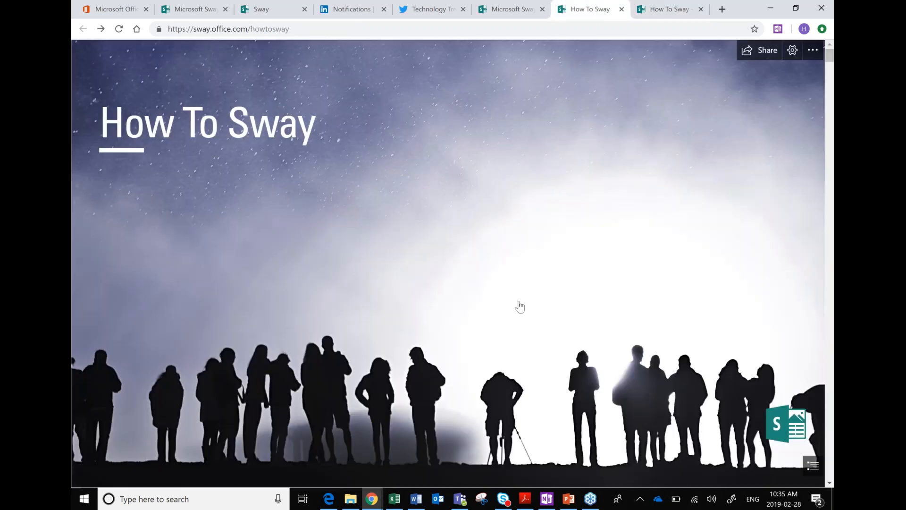
scroll(520, 307, "down", 10)
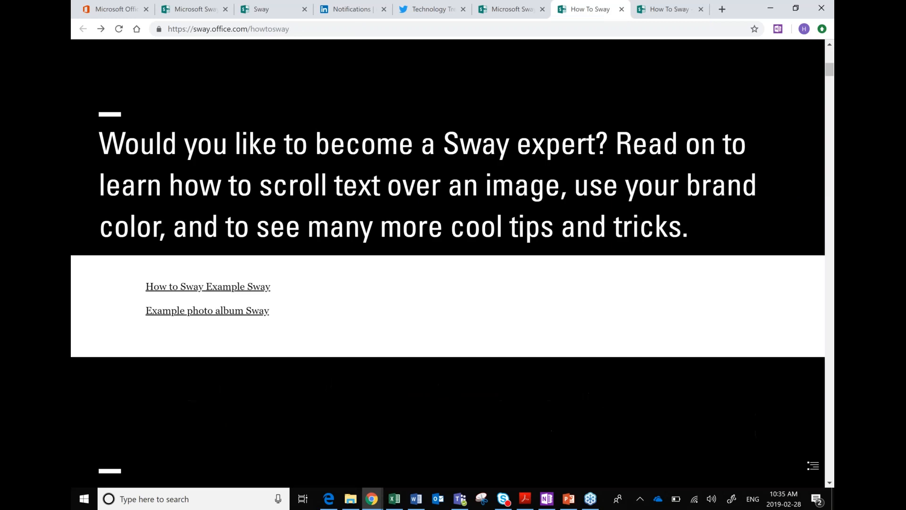
scroll(452, 263, "down", 4)
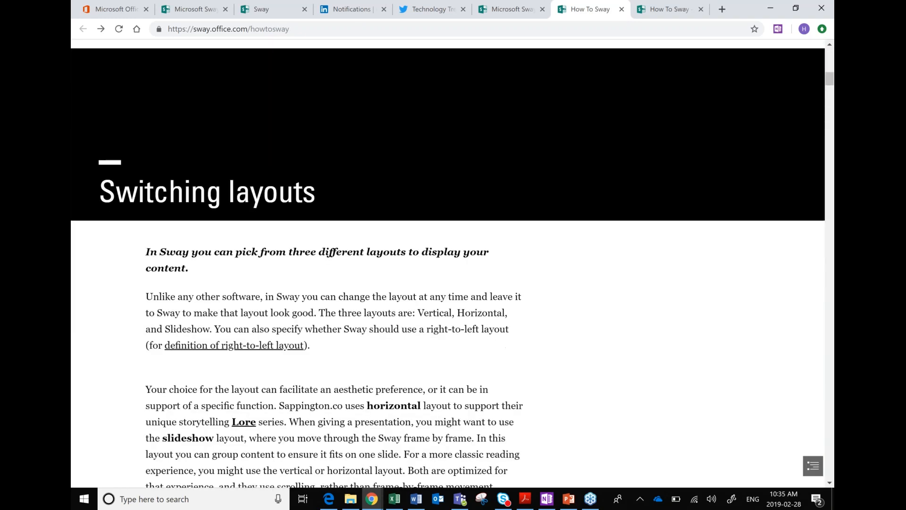
scroll(452, 263, "down", 15)
scroll(452, 263, "down", 20)
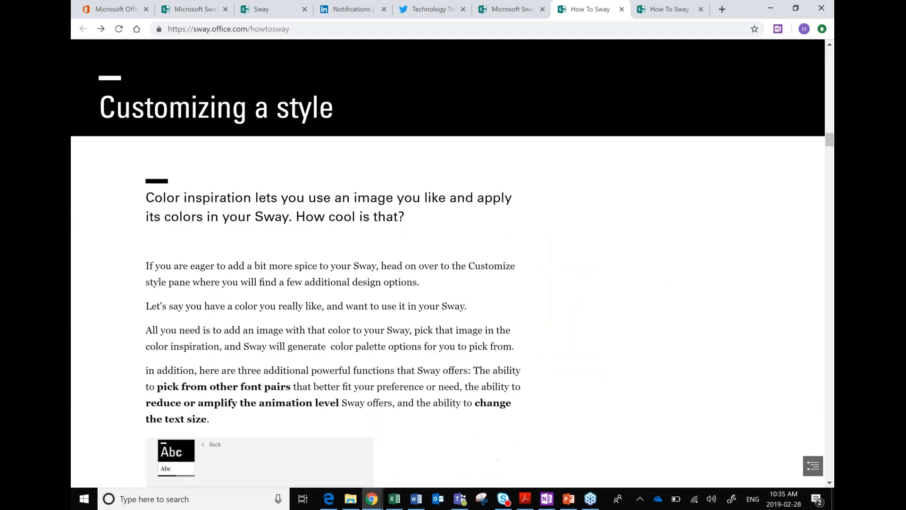
scroll(452, 263, "down", 12)
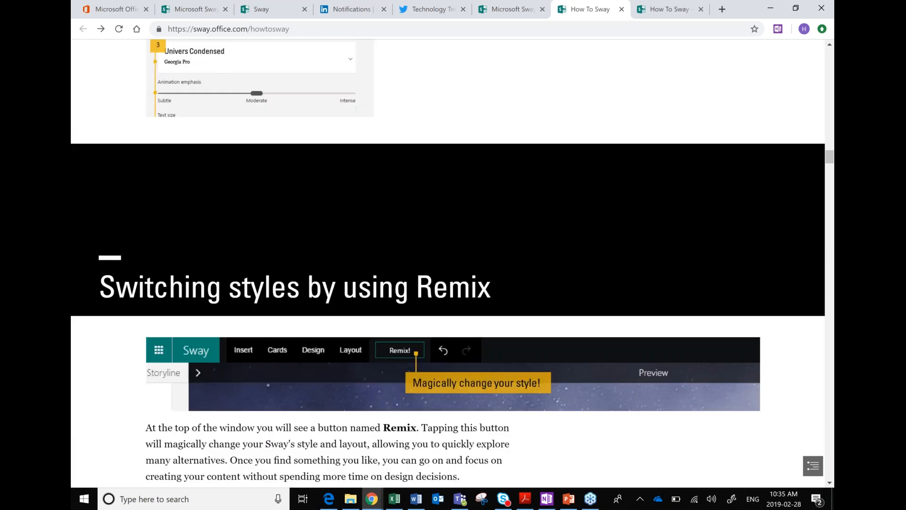
scroll(452, 264, "down", 3)
scroll(490, 313, "down", 6)
scroll(489, 313, "down", 6)
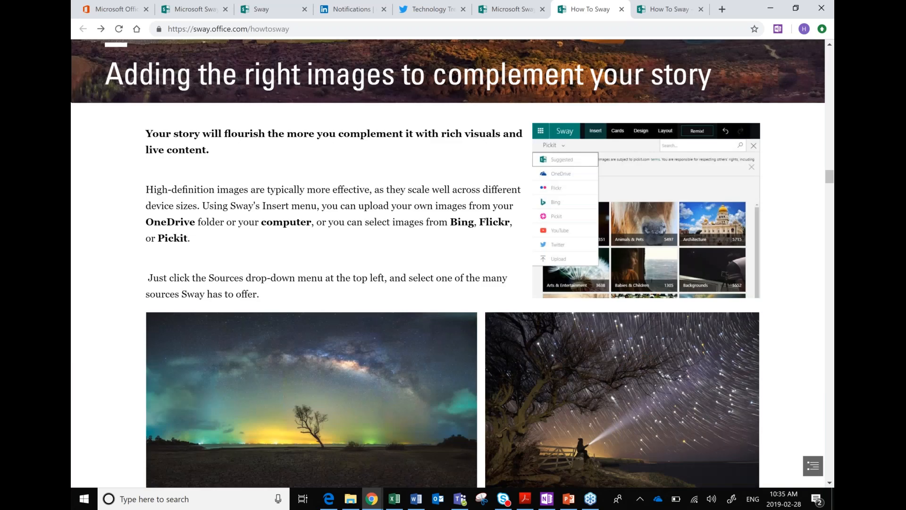
scroll(489, 313, "down", 7)
scroll(490, 313, "up", 4)
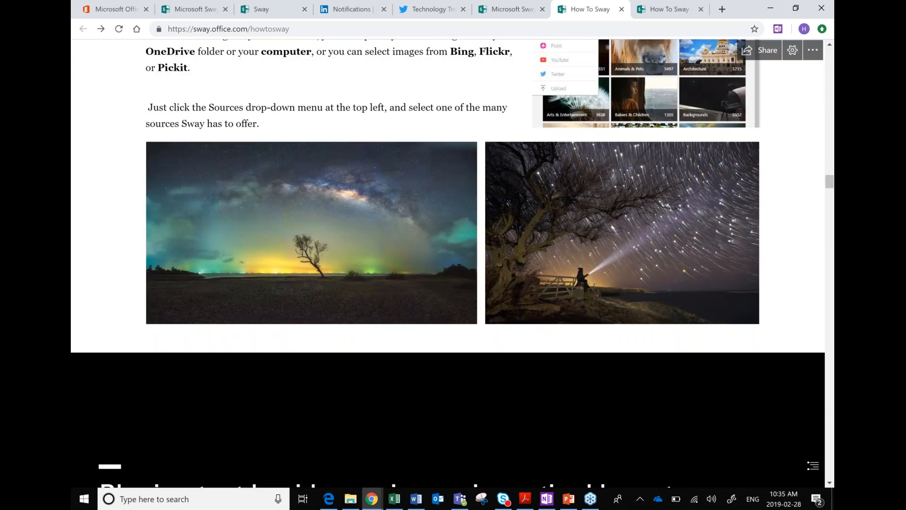
scroll(489, 312, "down", 8)
scroll(489, 313, "down", 5)
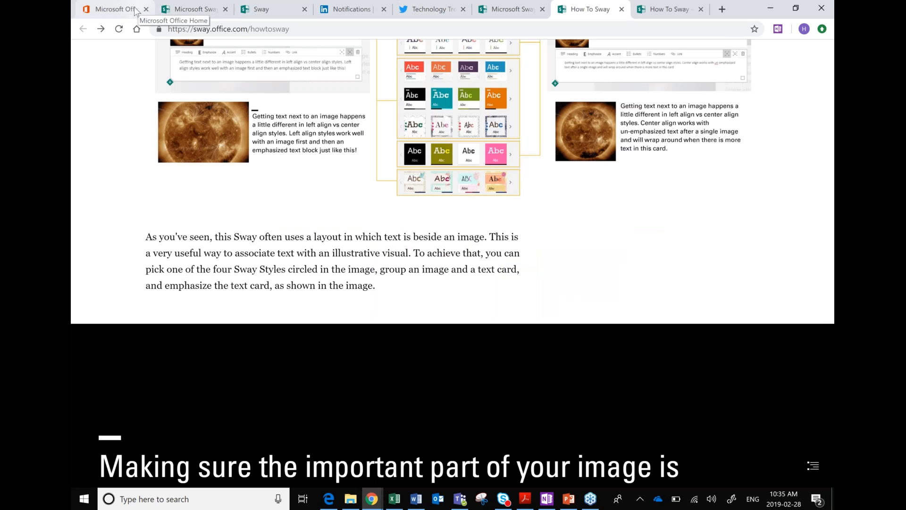
Step: Return to the Office 365 home page and open the Sway start page from the apps list
left_click(113, 9)
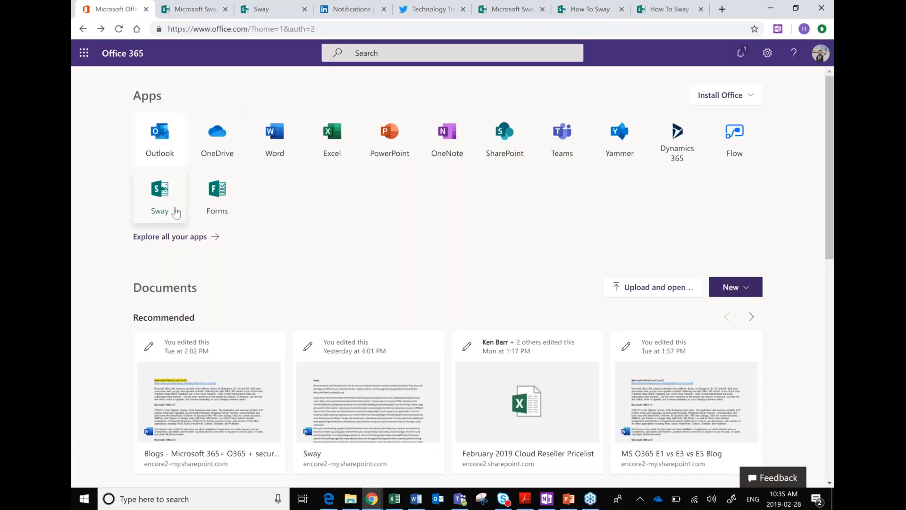
left_click(145, 200)
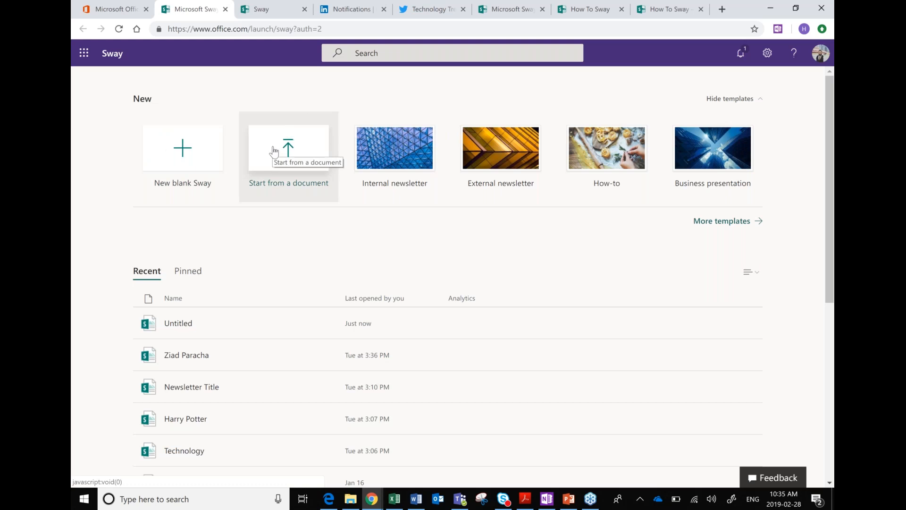
key("Menu")
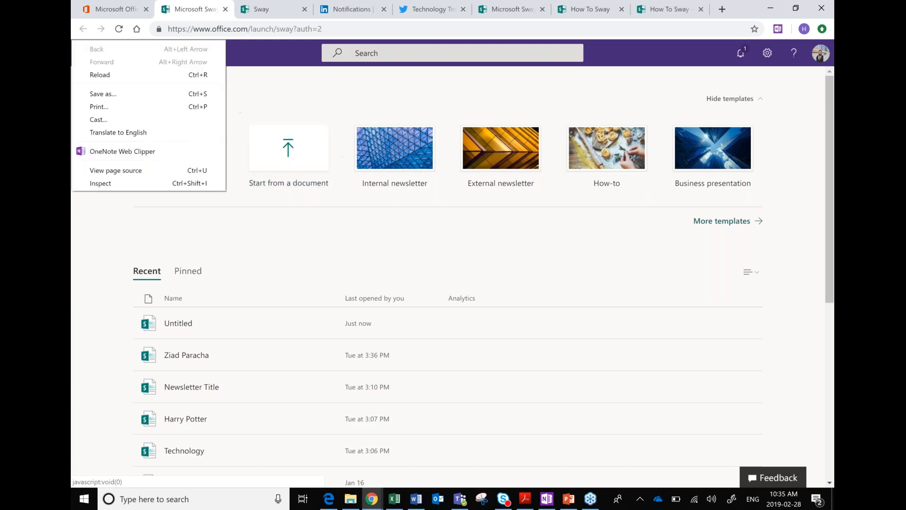
key("Escape")
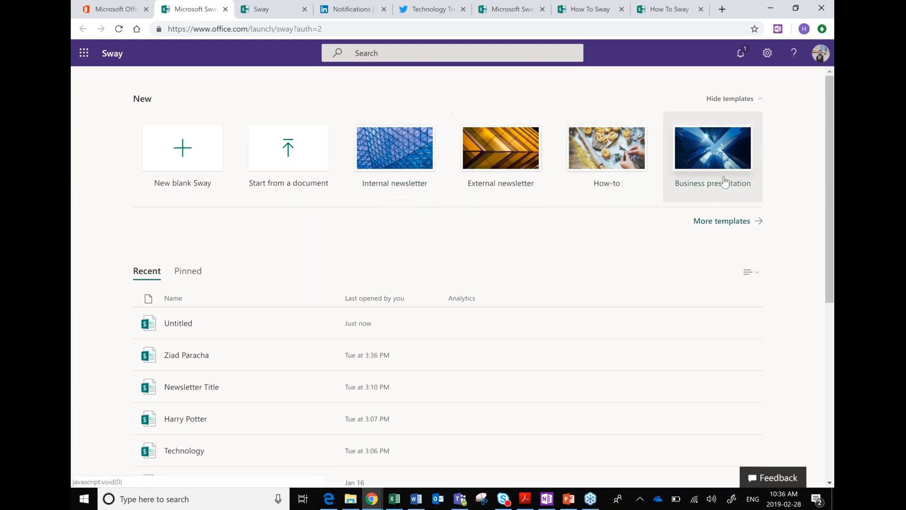
Step: Open the full Sway template gallery and look through the available newsletter, presentation, portfolio, resume, and blog templates
left_click(711, 225)
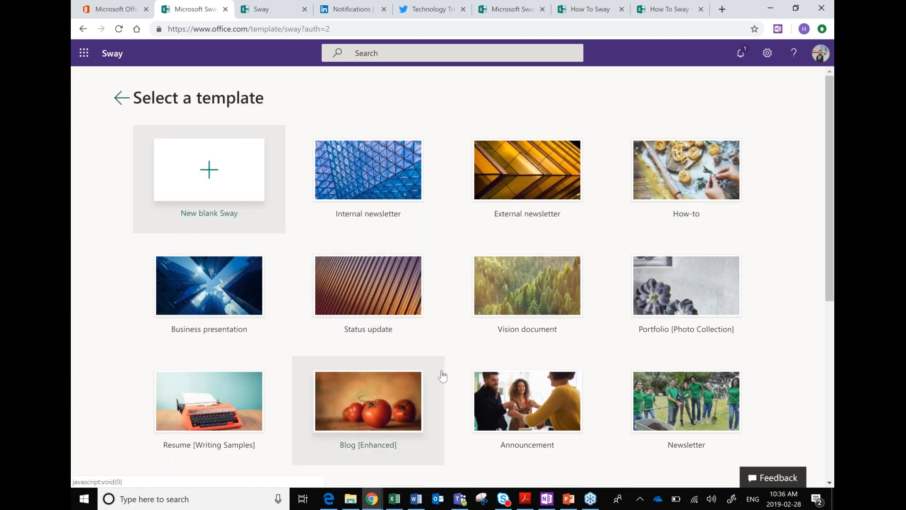
scroll(443, 376, "down", 3)
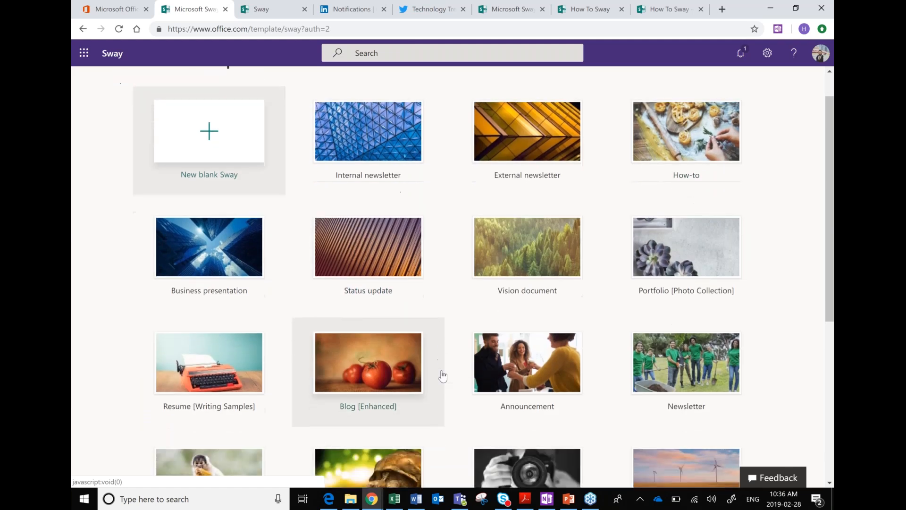
scroll(442, 376, "down", 5)
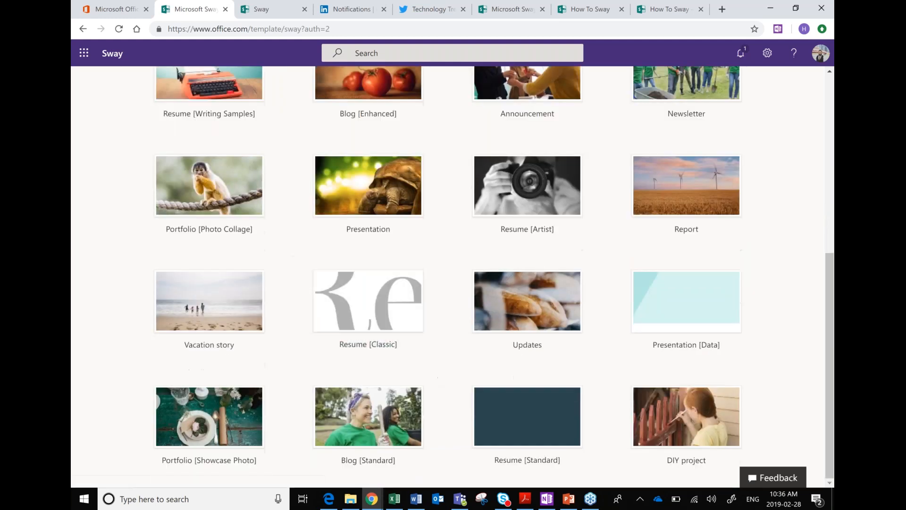
scroll(446, 297, "up", 8)
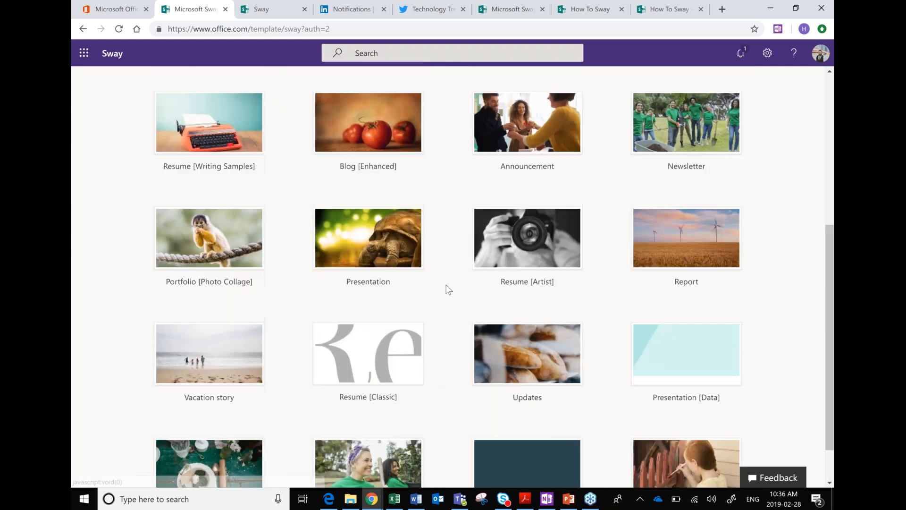
scroll(449, 289, "up", 1)
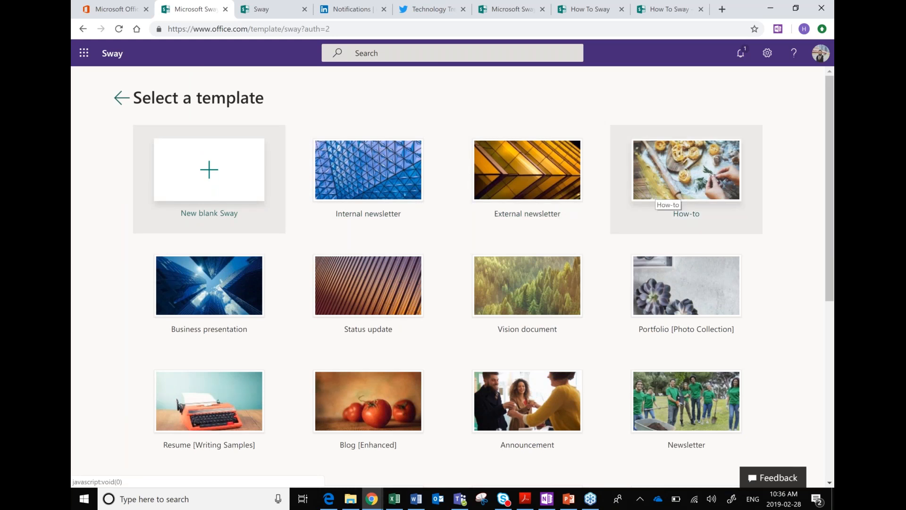
scroll(606, 358, "down", 2)
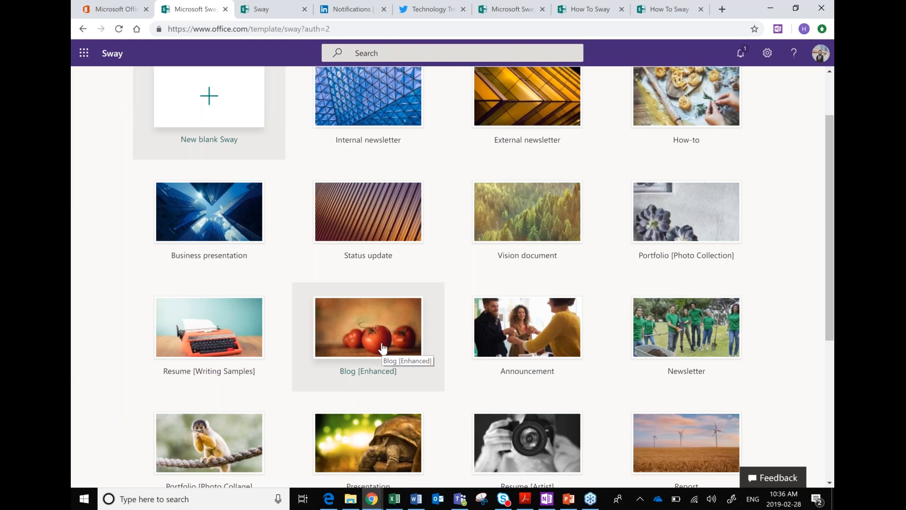
scroll(382, 347, "down", 1)
scroll(382, 348, "down", 2)
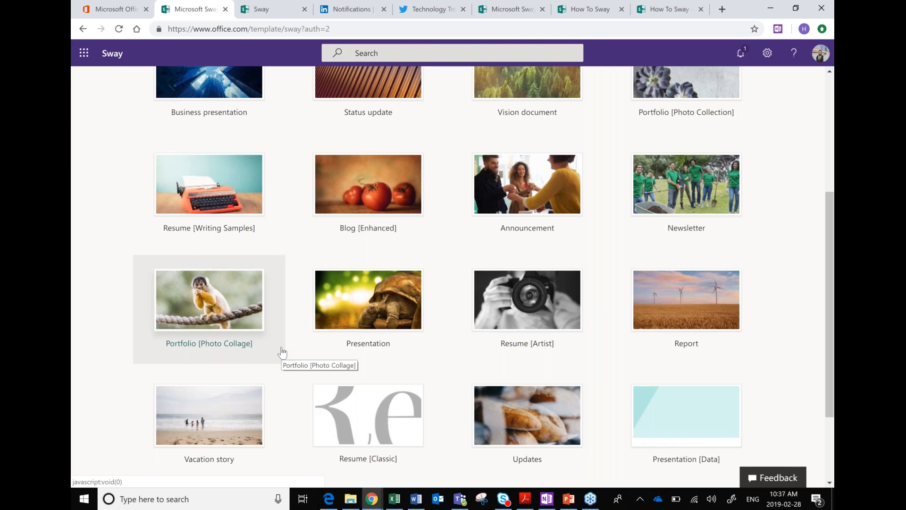
scroll(443, 316, "down", 2)
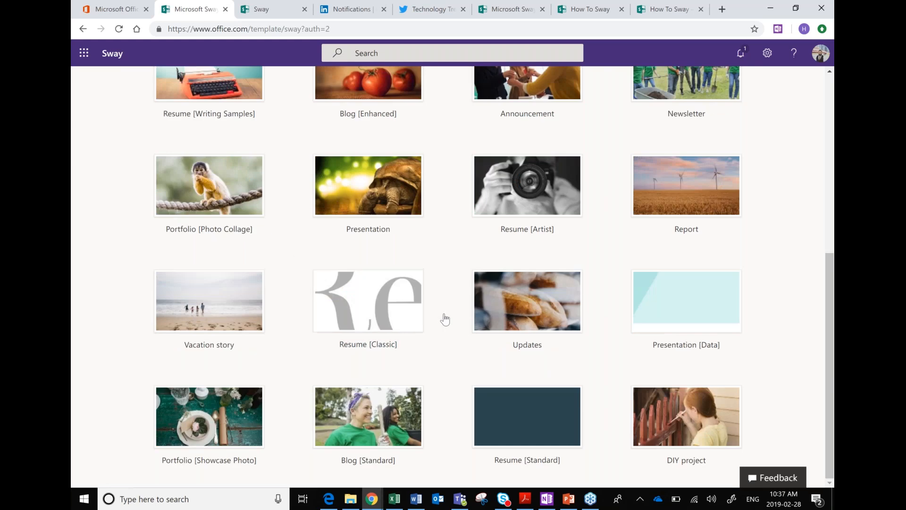
scroll(444, 317, "down", 1)
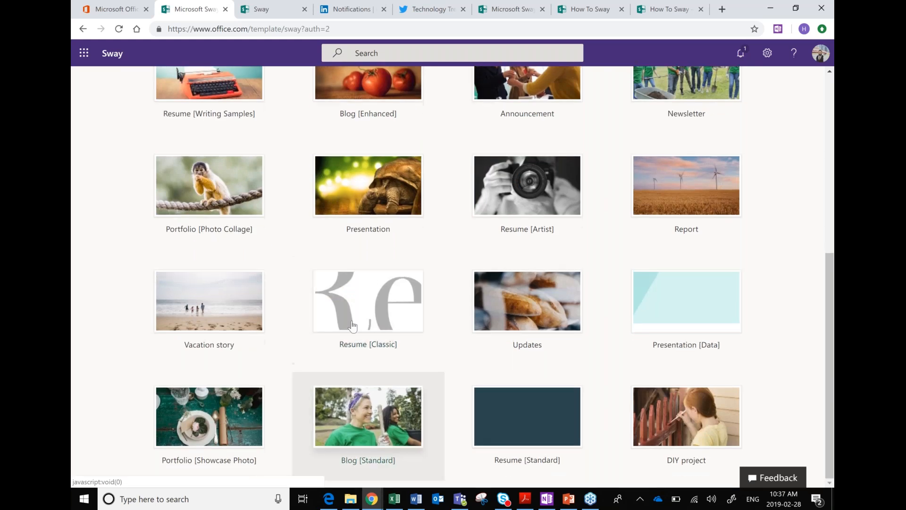
Step: Open the Presentation template with the tortoise cover, preview its first sections, and start editing it as a new Sway
left_click(396, 196)
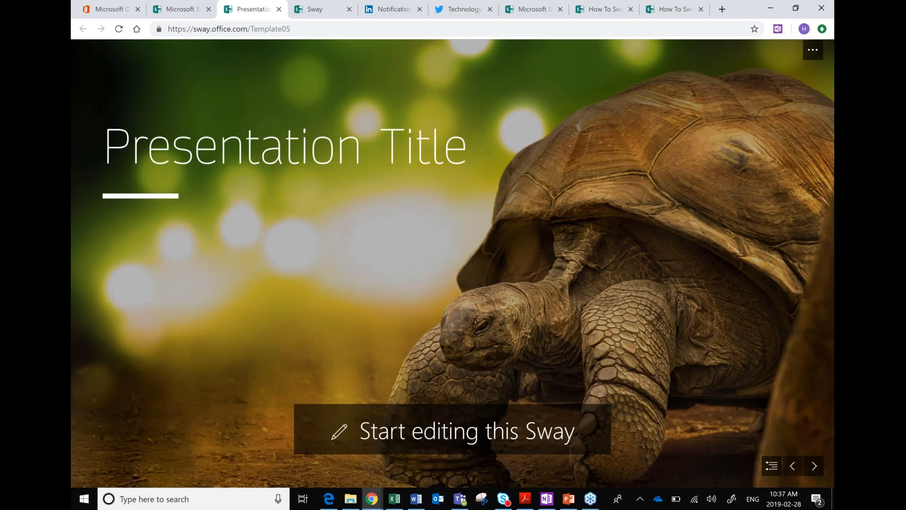
left_click(813, 467)
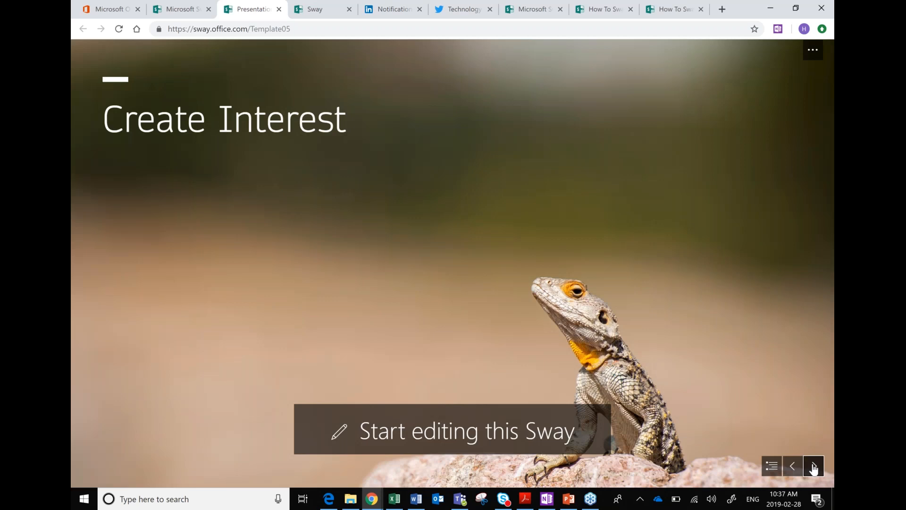
left_click(813, 467)
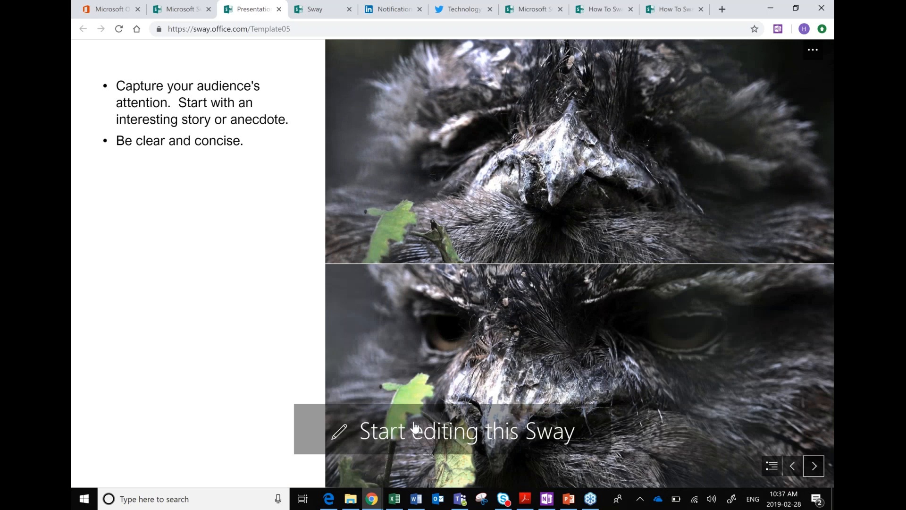
left_click(415, 427)
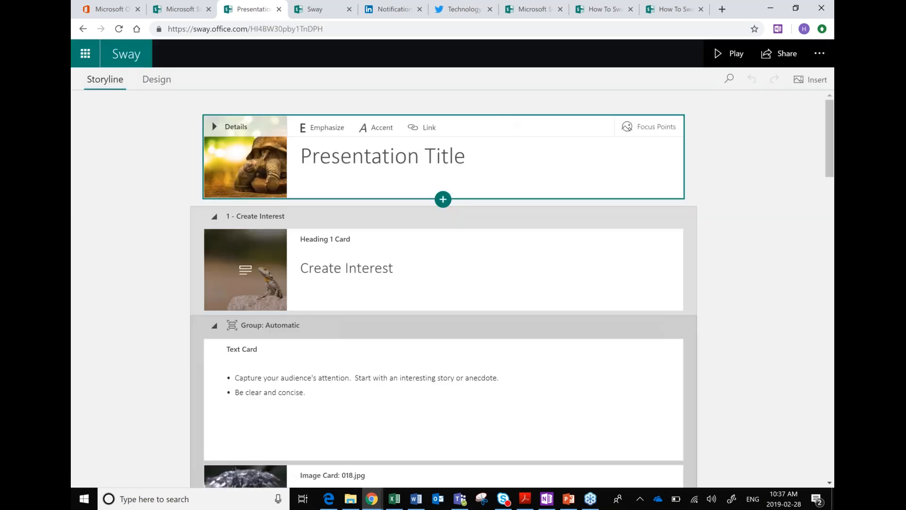
Step: Replace the placeholder presentation title with "Biography on" followed by the person's first name
triple_click(410, 163)
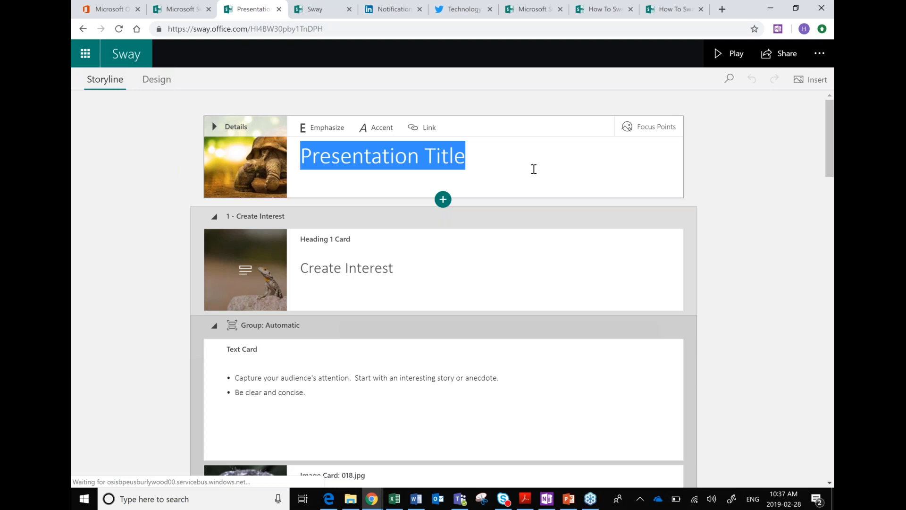
type("Biography on Ziad")
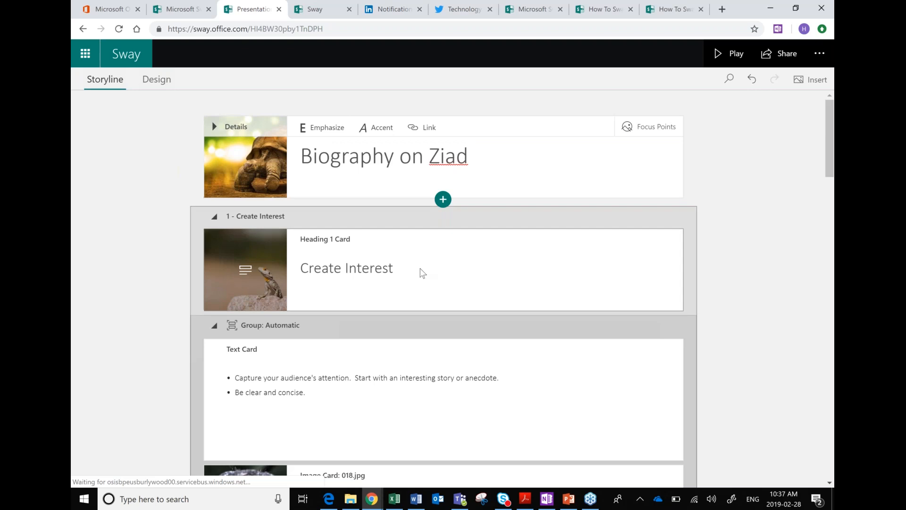
Step: Review the template's storyline cards and expand the details of the Main Point heading card
scroll(420, 271, "down", 5)
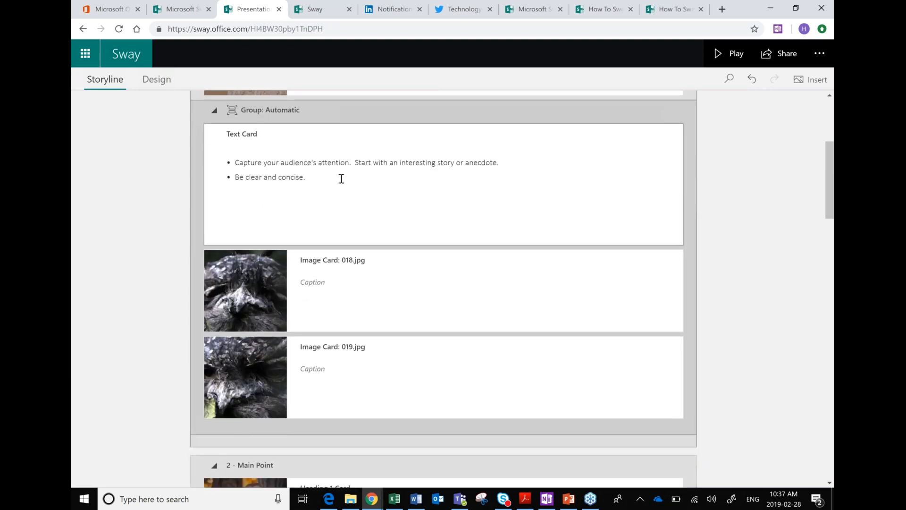
scroll(443, 288, "down", 4)
scroll(272, 277, "down", 1)
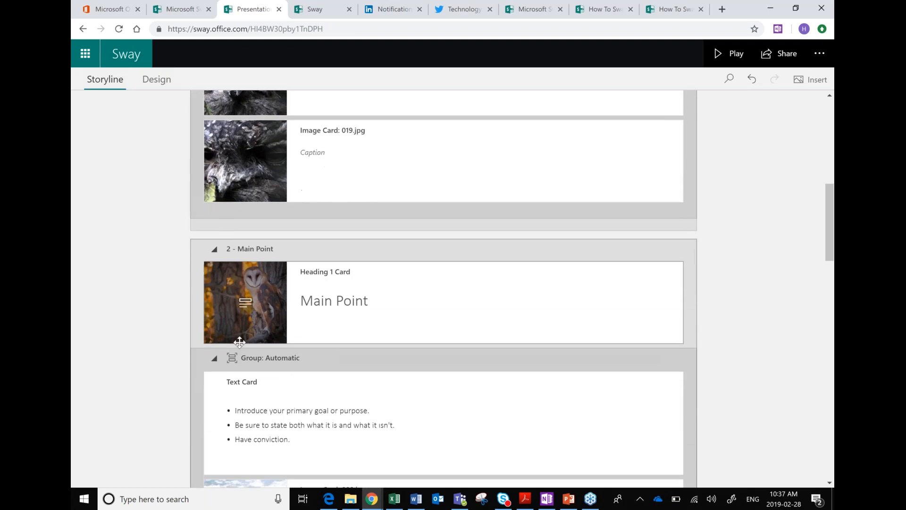
scroll(273, 277, "down", 2)
left_click(272, 278)
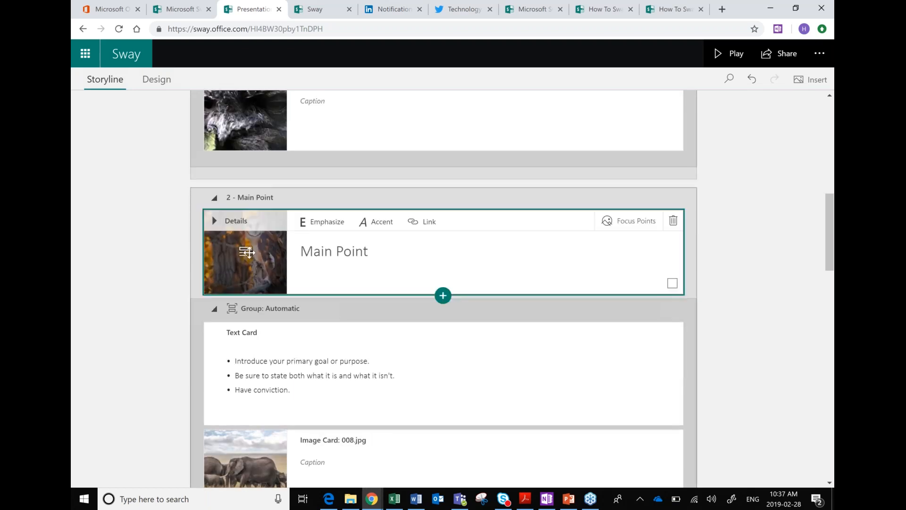
left_click(213, 220)
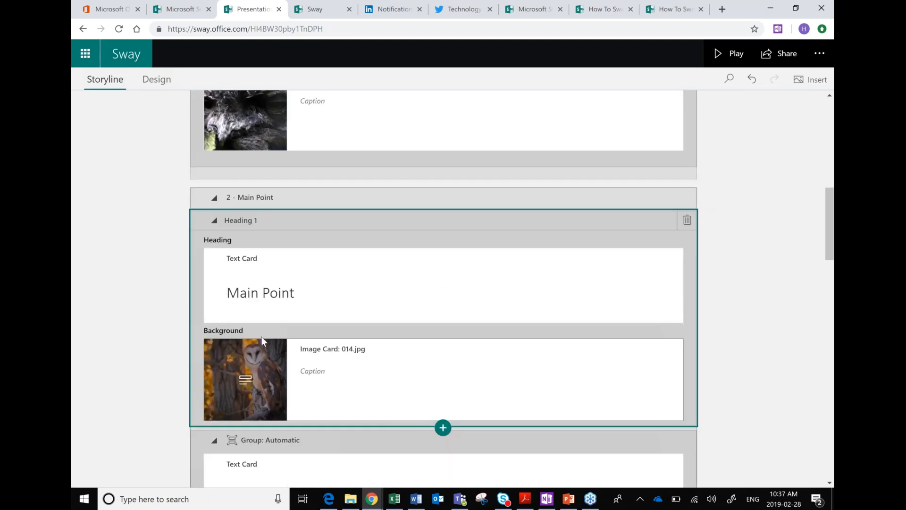
Step: Revisit the New blank Sway option in the template gallery and switch to the blank Sway's storyline
left_click(312, 10)
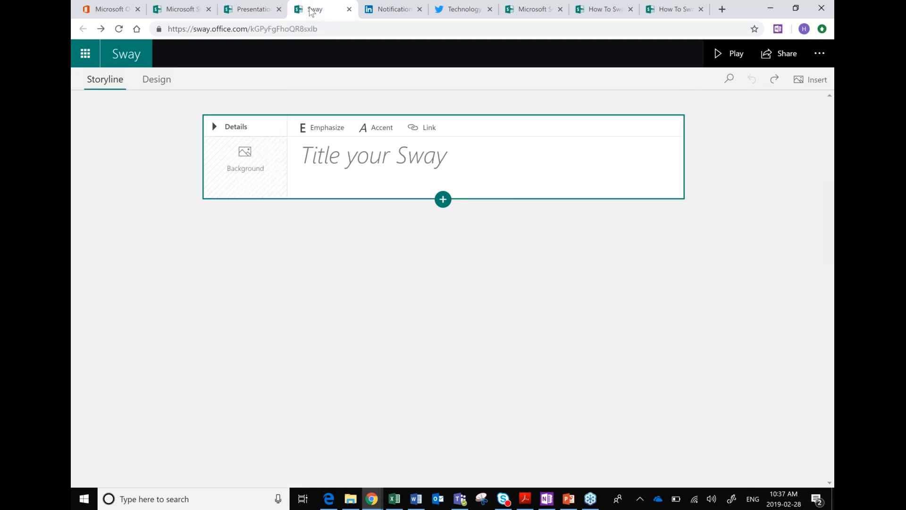
left_click(188, 13)
scroll(199, 172, "up", 7)
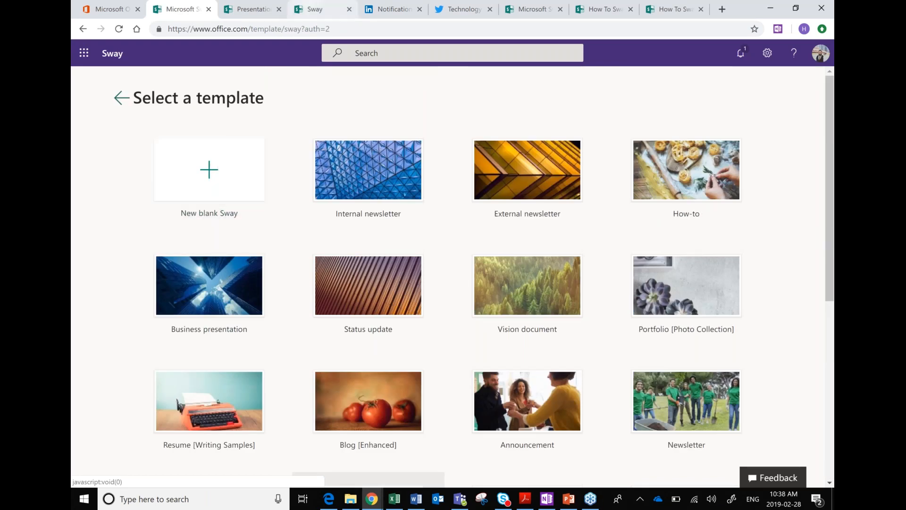
left_click(309, 14)
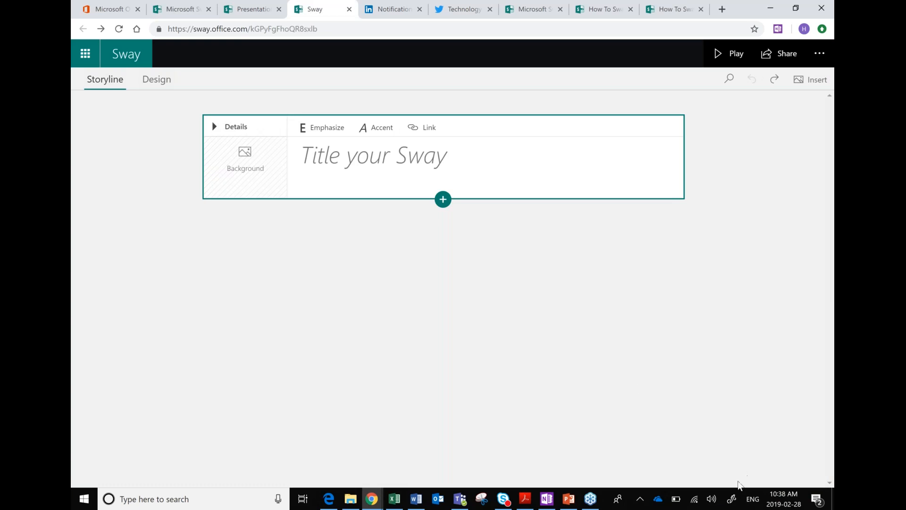
left_click(687, 485)
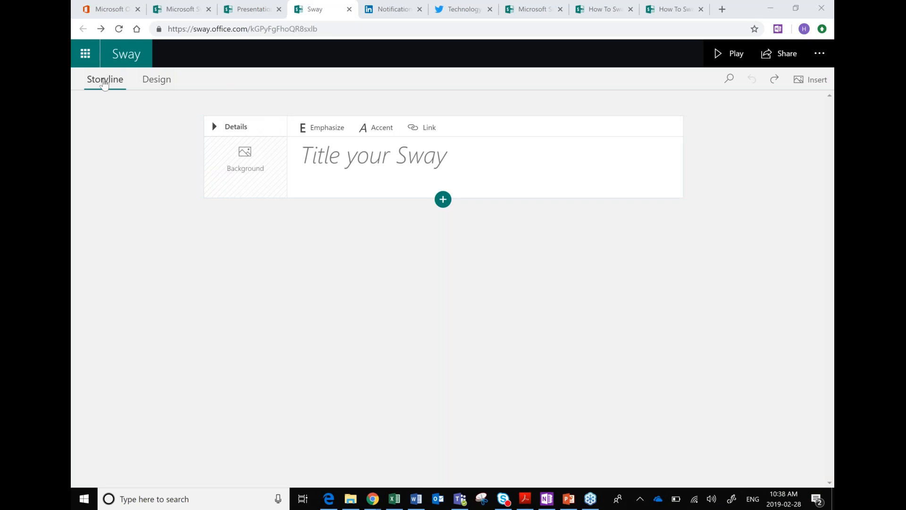
left_click(104, 82)
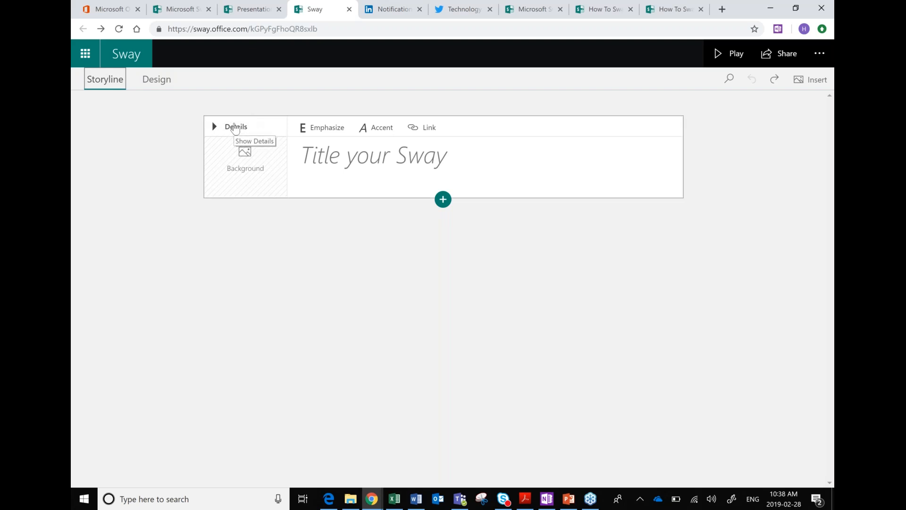
Step: Check the title card's background and logo details, collapse them, and title the Sway "Physics"
left_click(235, 126)
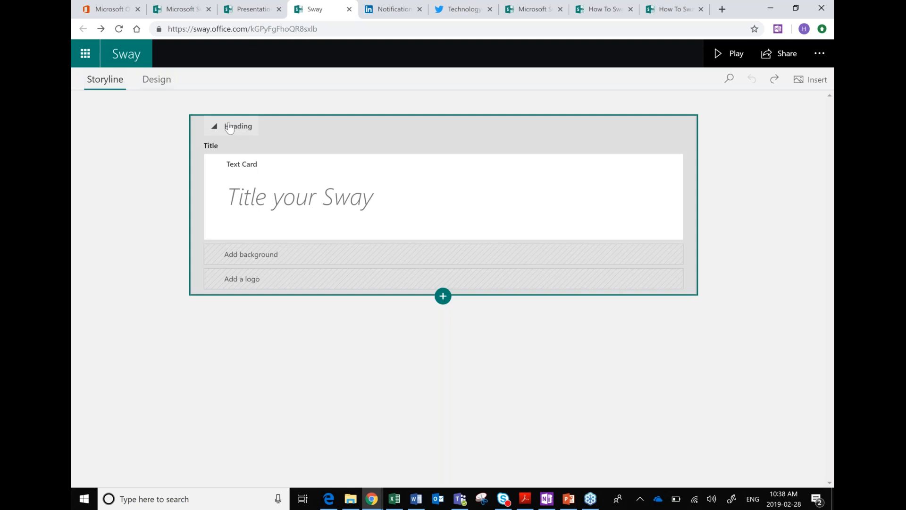
left_click(236, 126)
left_click(362, 165)
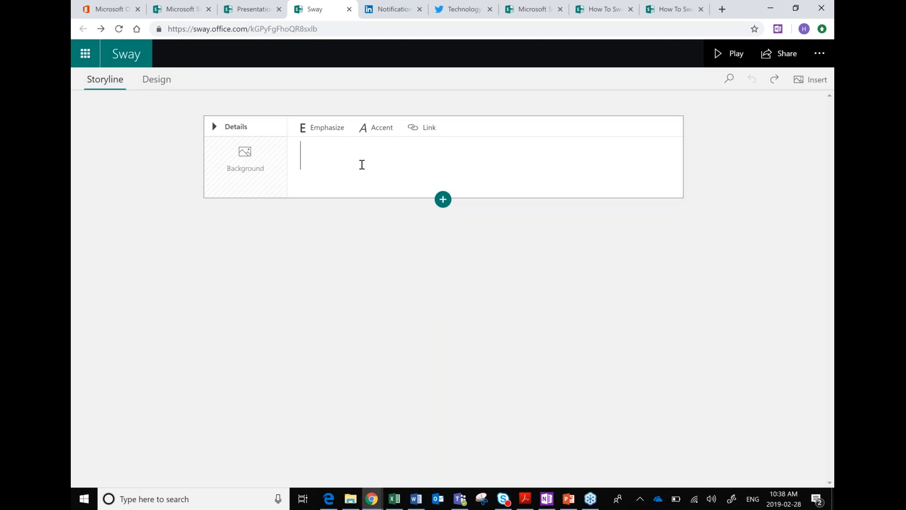
type("Physics")
left_click(216, 246)
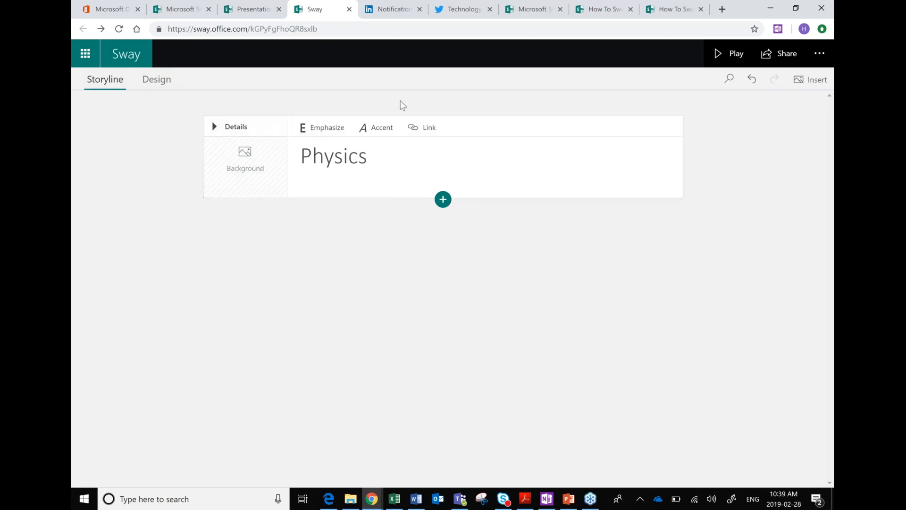
Step: Open the content inserter for the title card's background and examine the suggested searches and available media sources
left_click(253, 179)
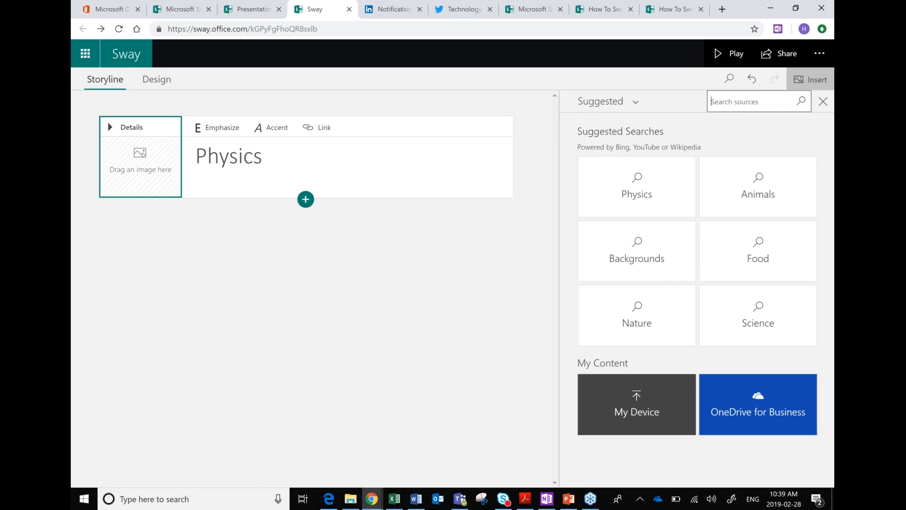
left_click(823, 101)
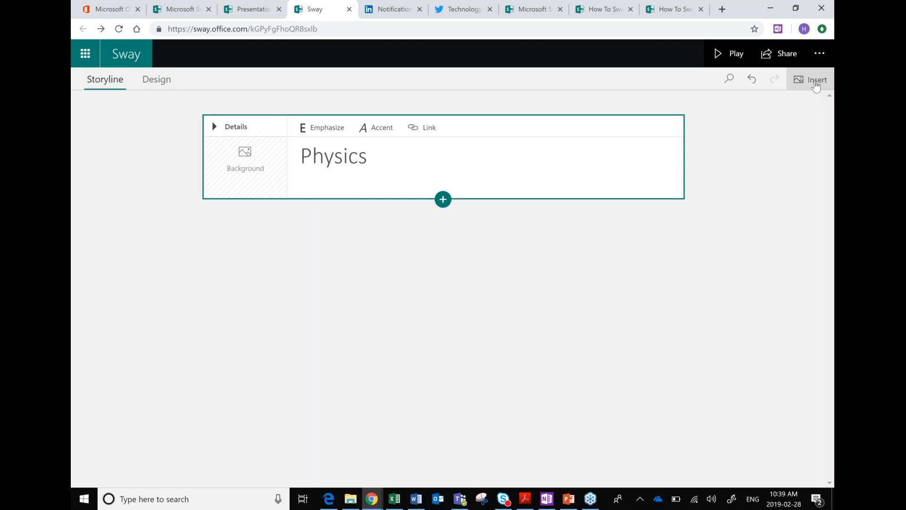
left_click(816, 85)
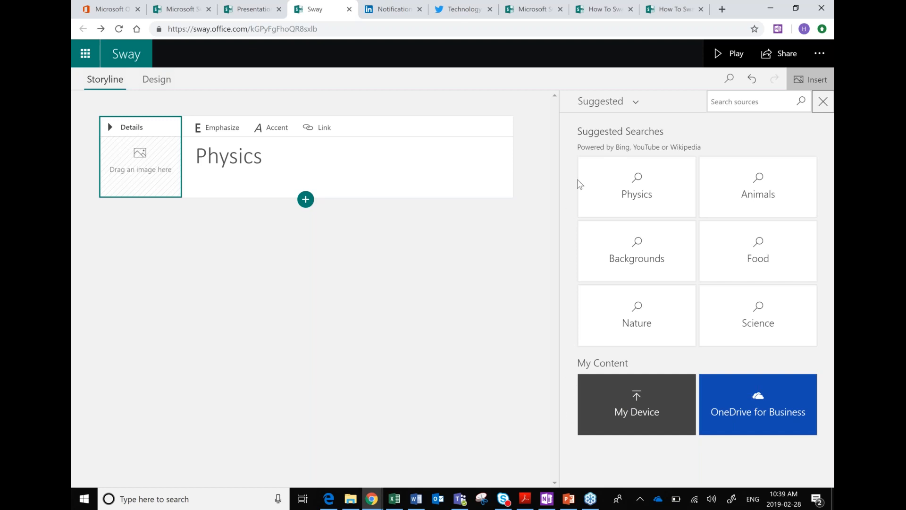
left_click(612, 105)
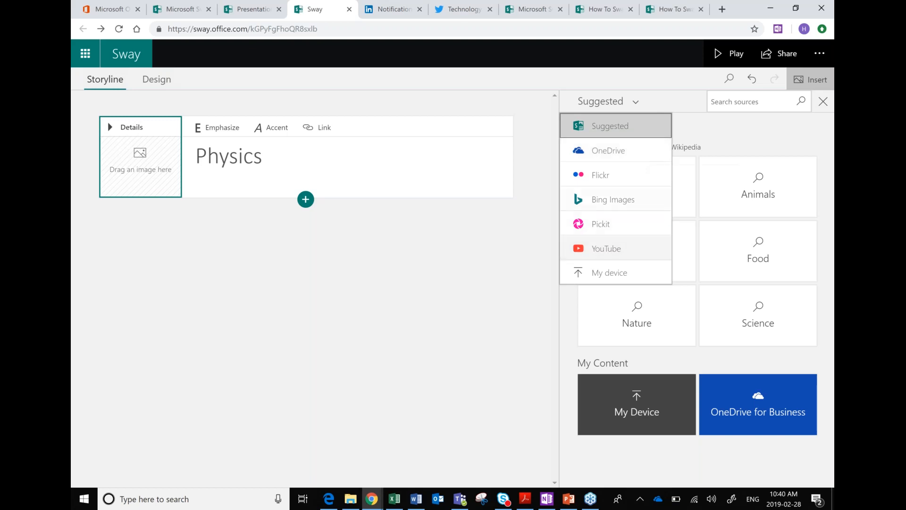
left_click(724, 133)
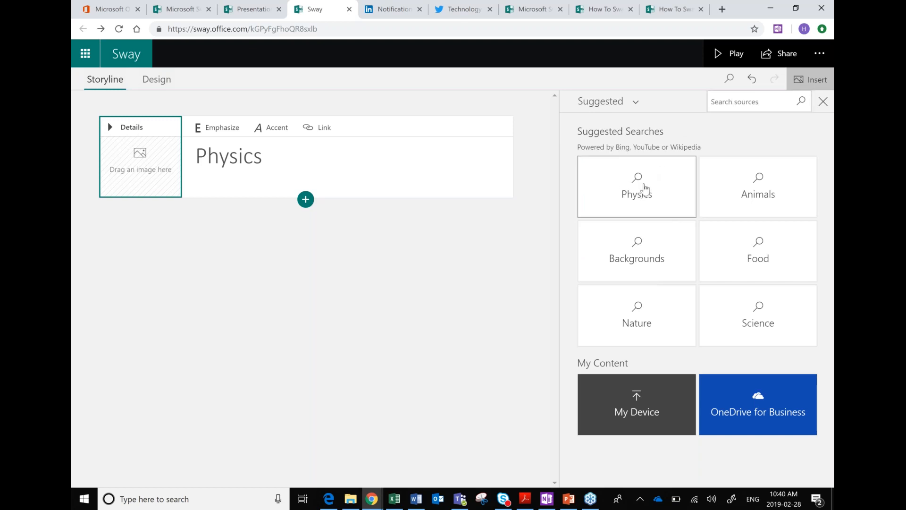
Step: Run the suggested Physics search, limit it to images, and add the 1500 x 1600 Physics chalkboard picture as the title background
left_click(645, 188)
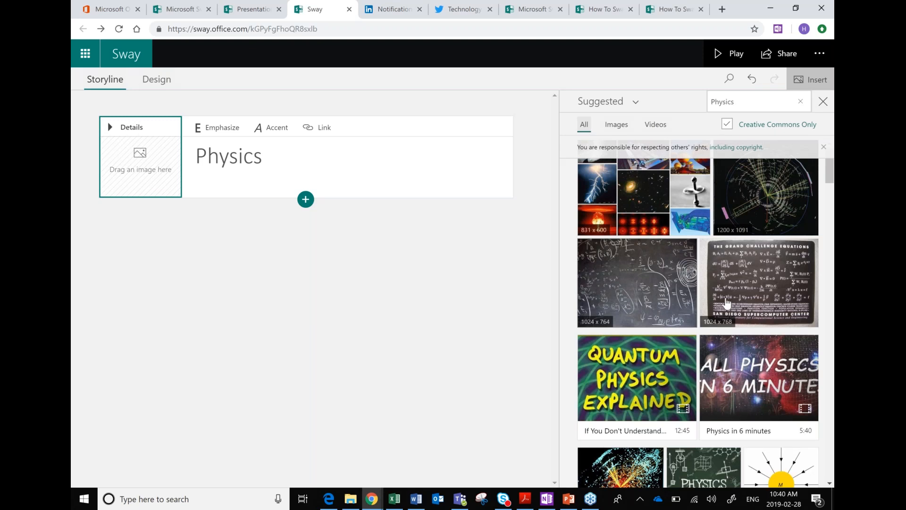
scroll(678, 265, "down", 4)
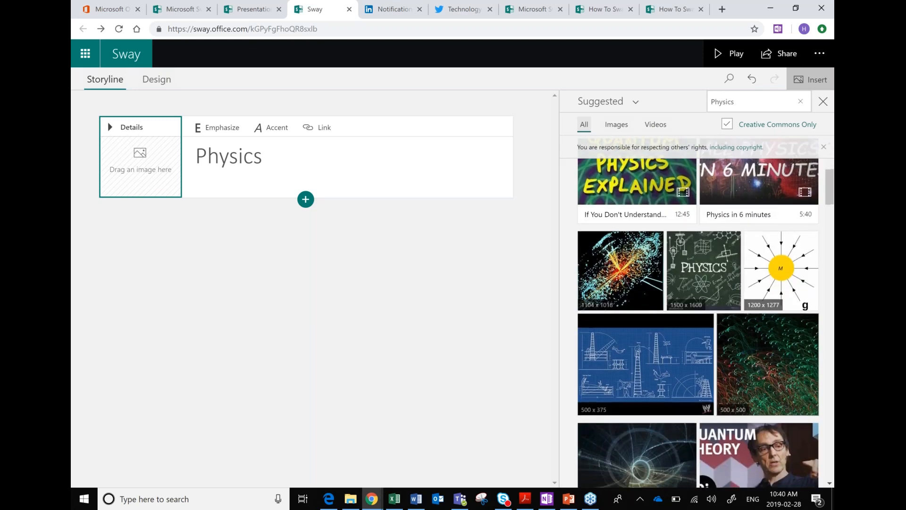
scroll(703, 283, "up", 1)
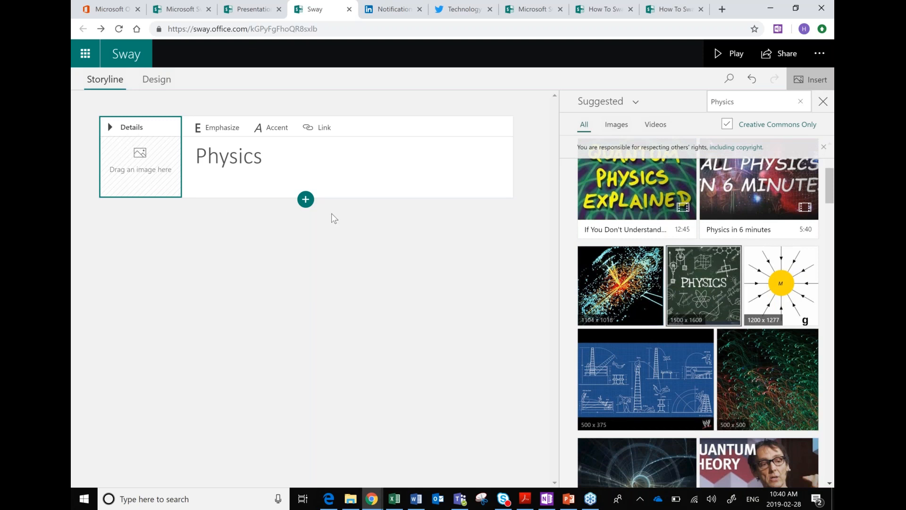
right_click(162, 159)
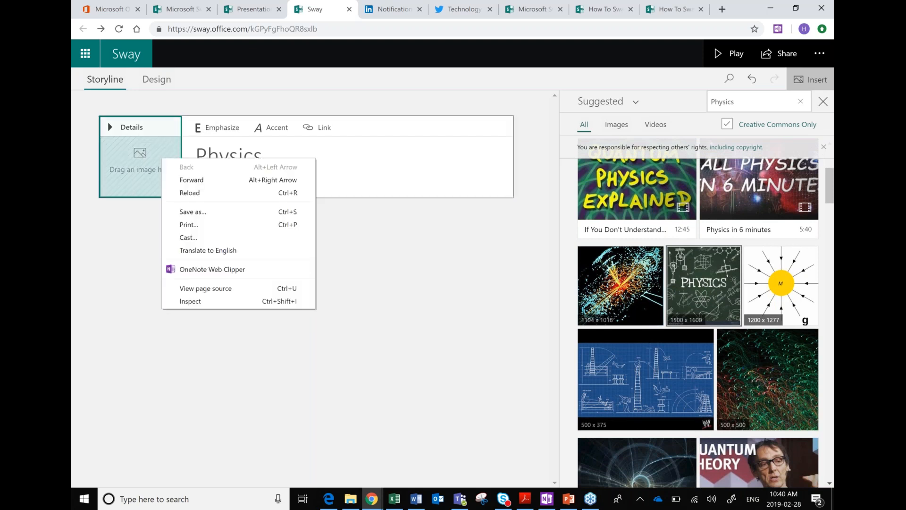
key("Escape")
left_click(617, 124)
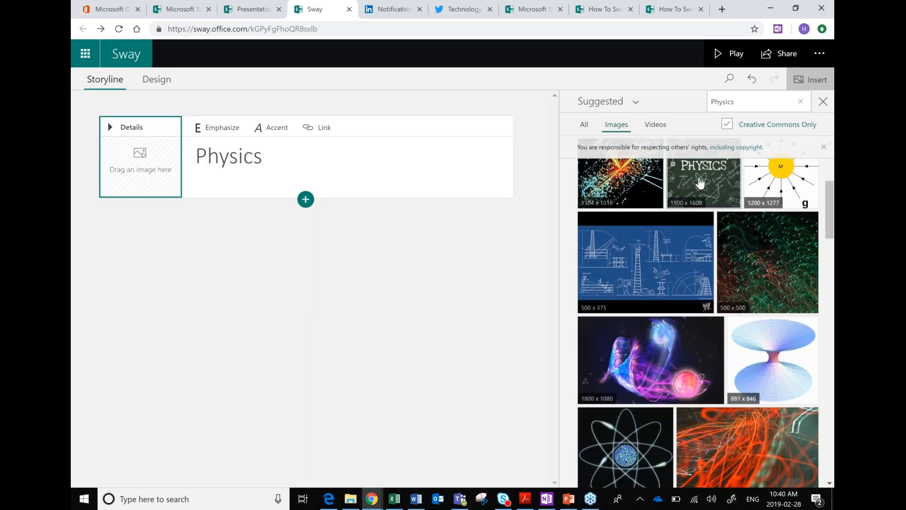
left_click(701, 183)
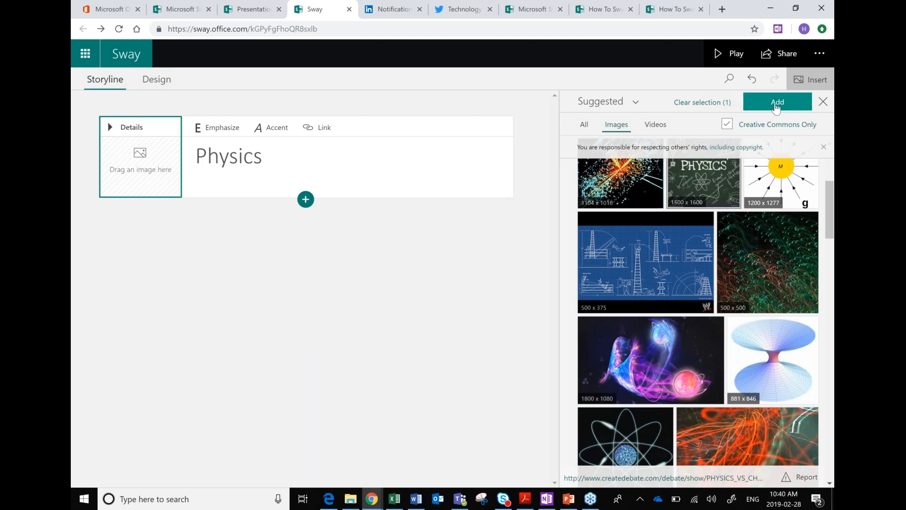
left_click(776, 104)
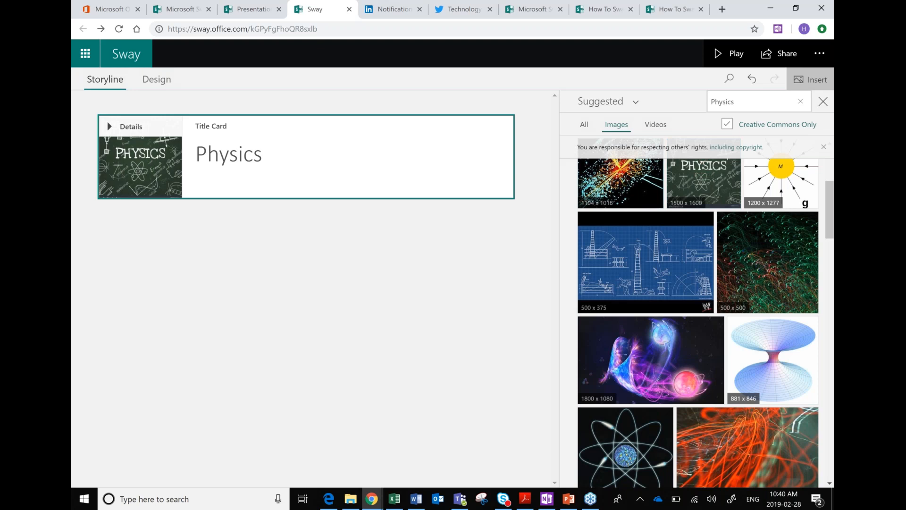
Step: Play the Sway to preview the Physics title with its background, and return to editing
left_click(183, 139)
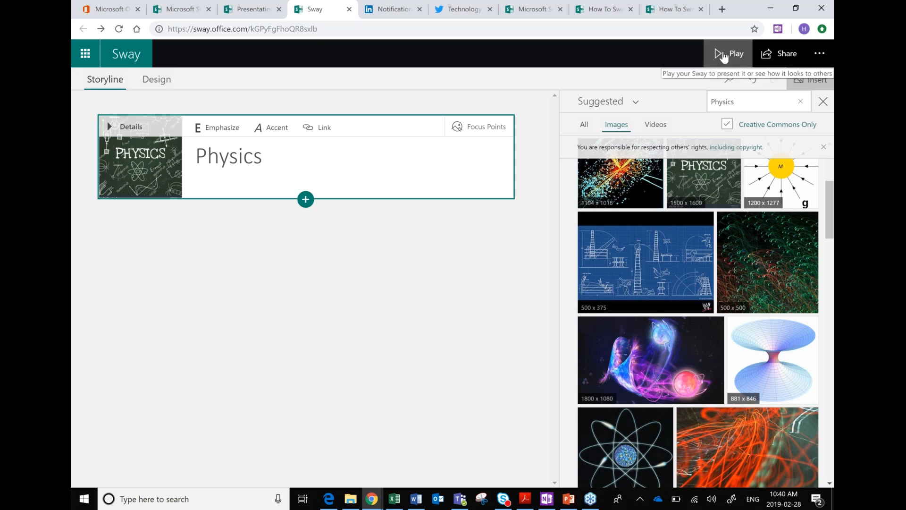
left_click(725, 56)
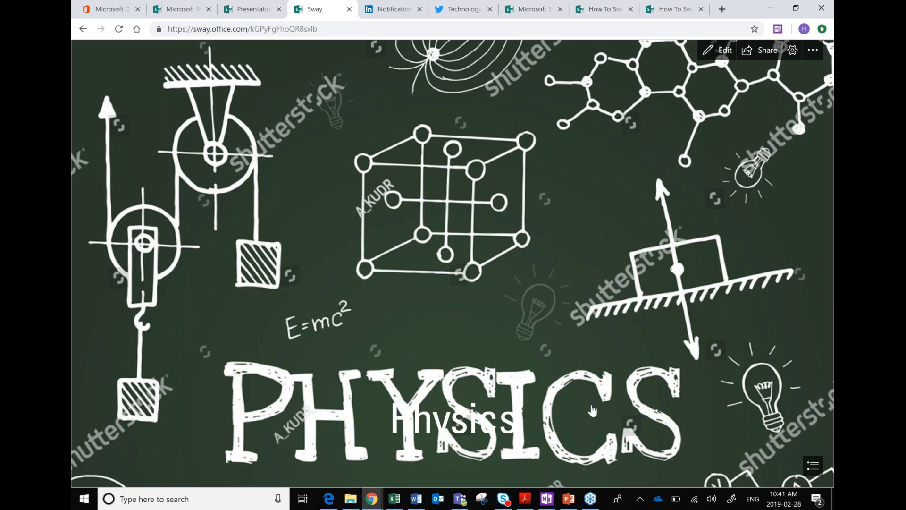
left_click(720, 56)
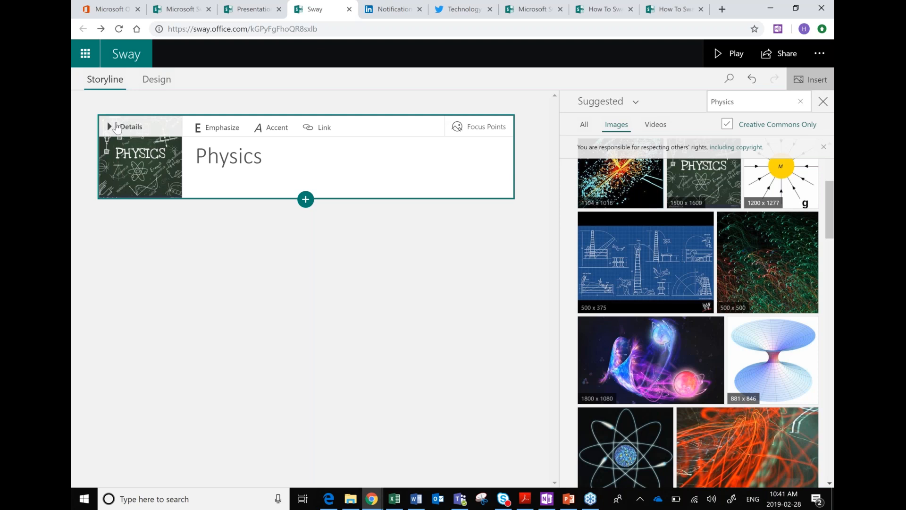
Step: Examine the title card's details and the file picker for adding a logo, and close both without choosing a file
left_click(111, 128)
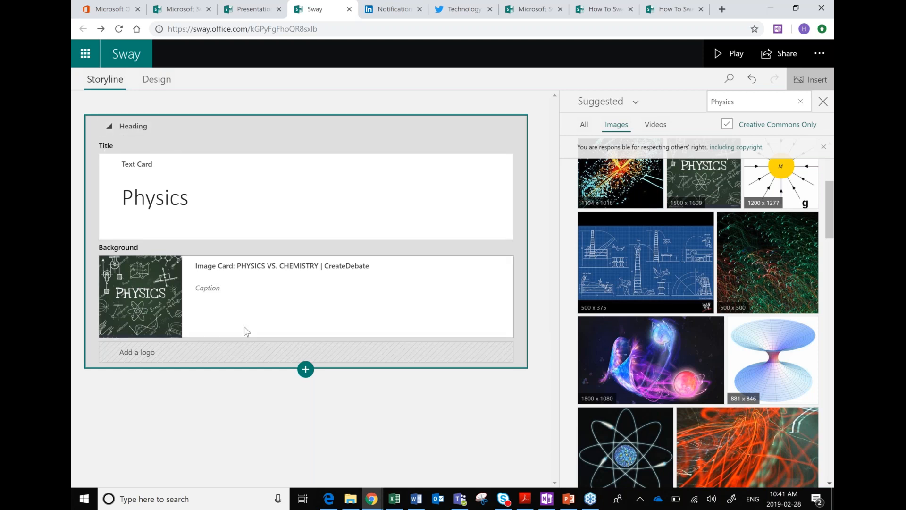
left_click(179, 355)
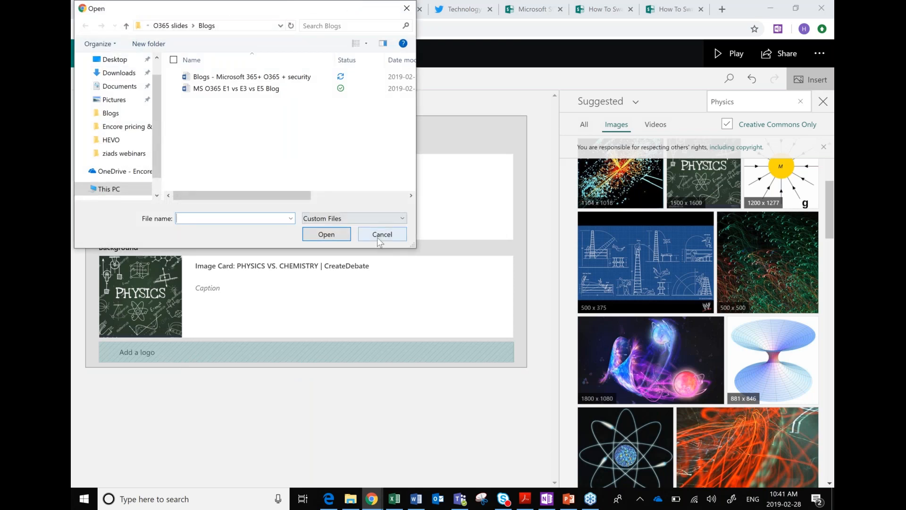
left_click(377, 235)
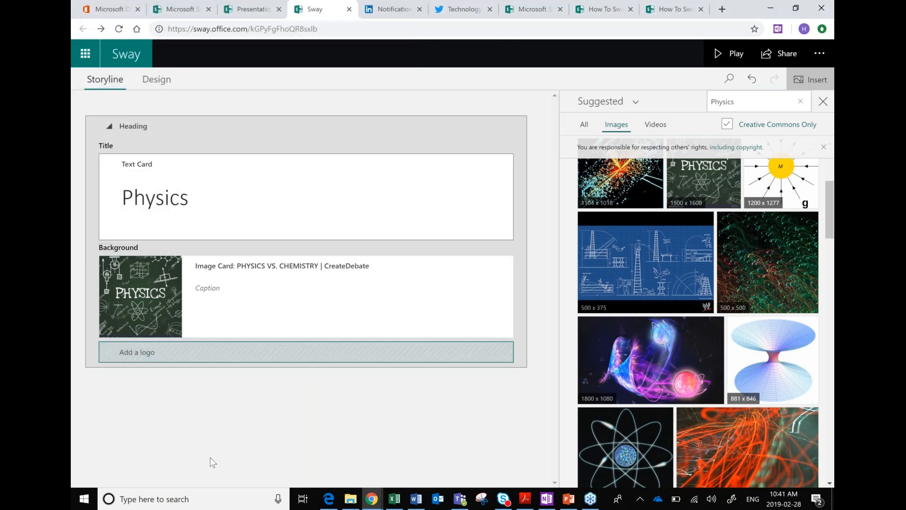
left_click(254, 412)
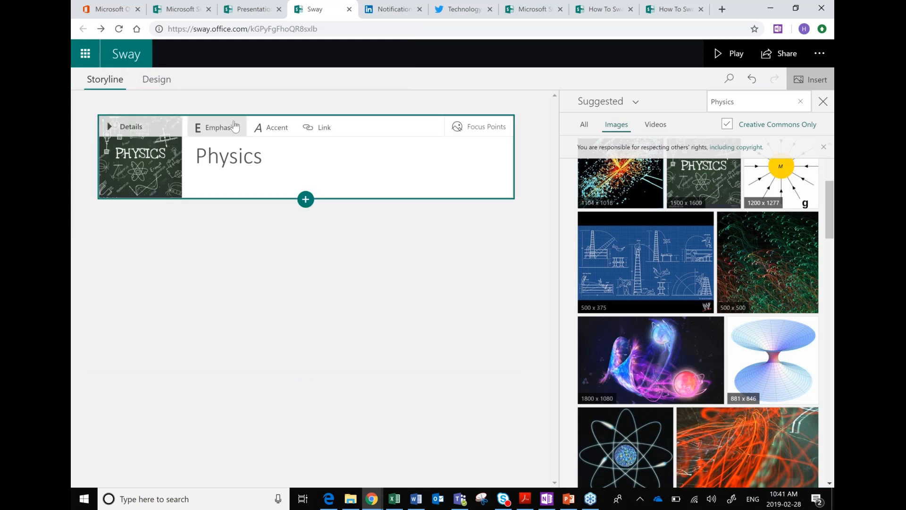
Step: Review the Text, Media and Group card types, and add an empty Image card below the title card
left_click(305, 199)
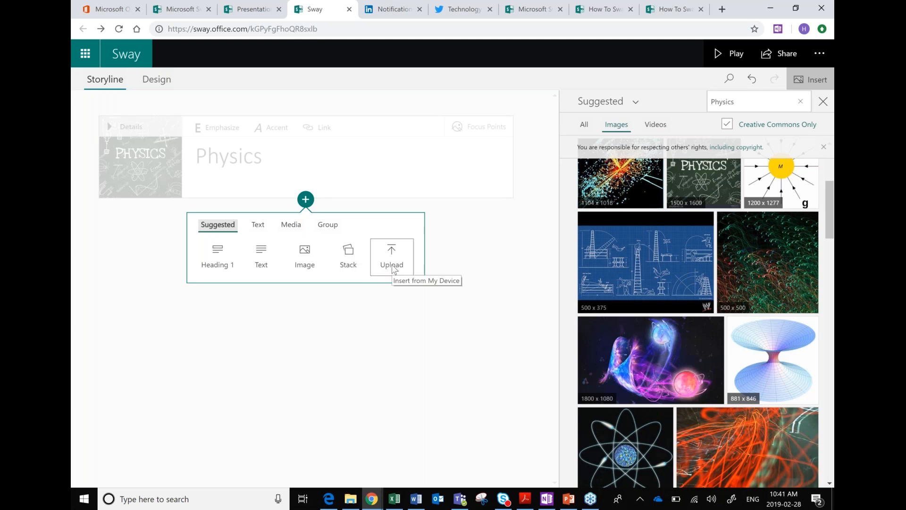
left_click(264, 226)
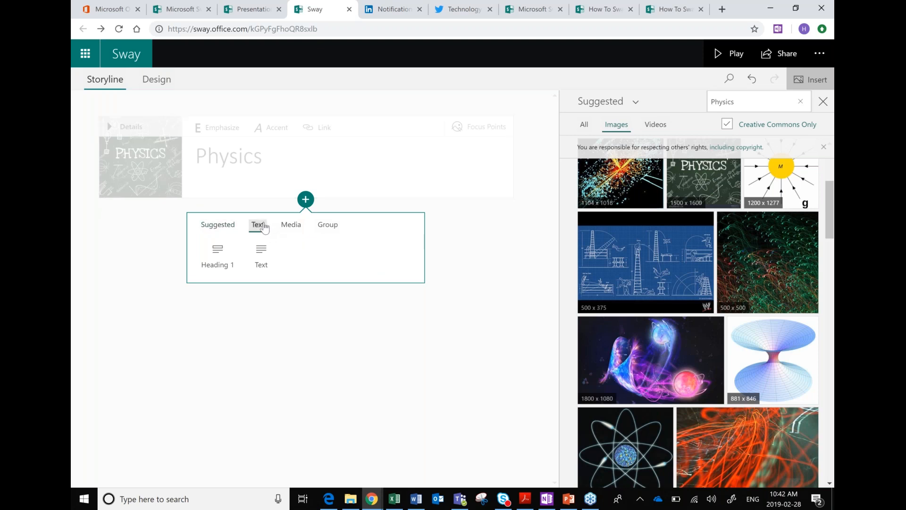
left_click(222, 226)
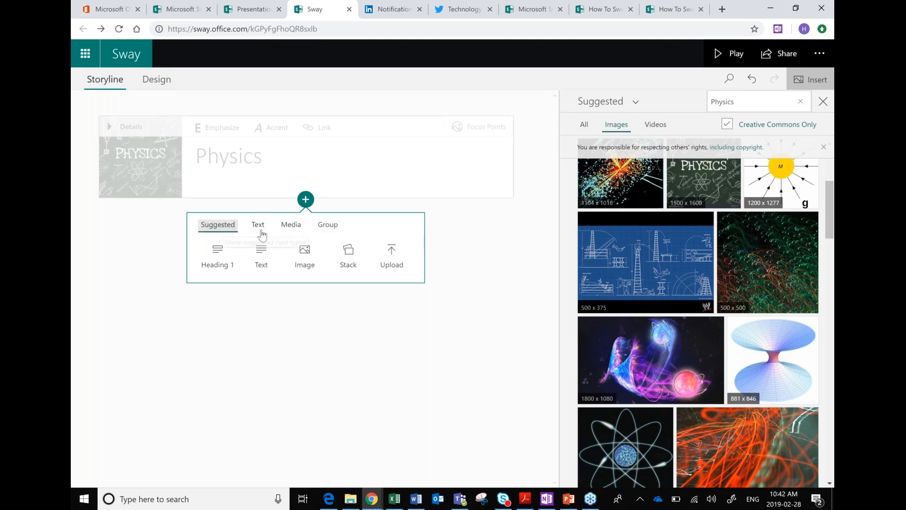
left_click(286, 228)
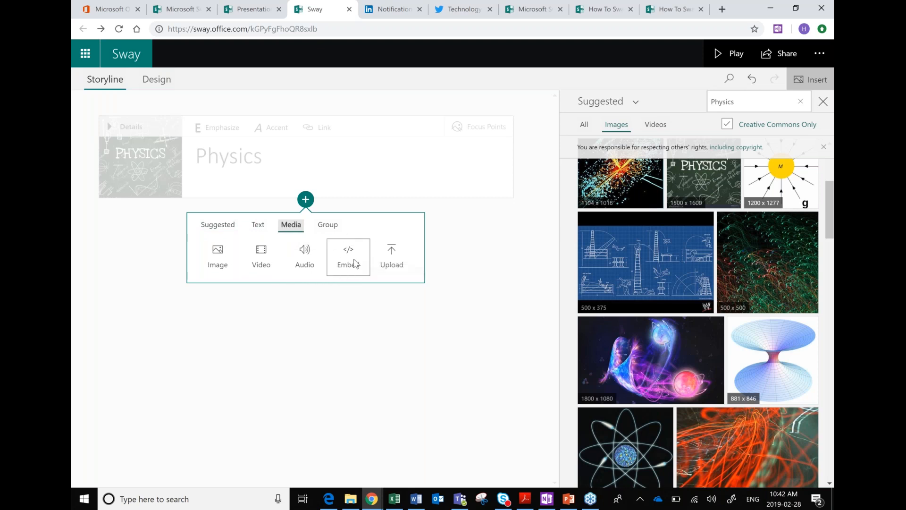
left_click(323, 228)
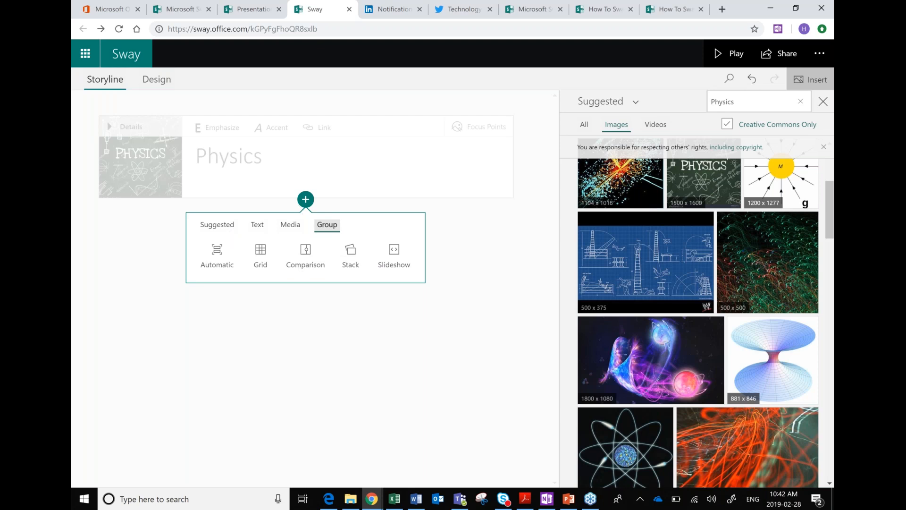
left_click(217, 225)
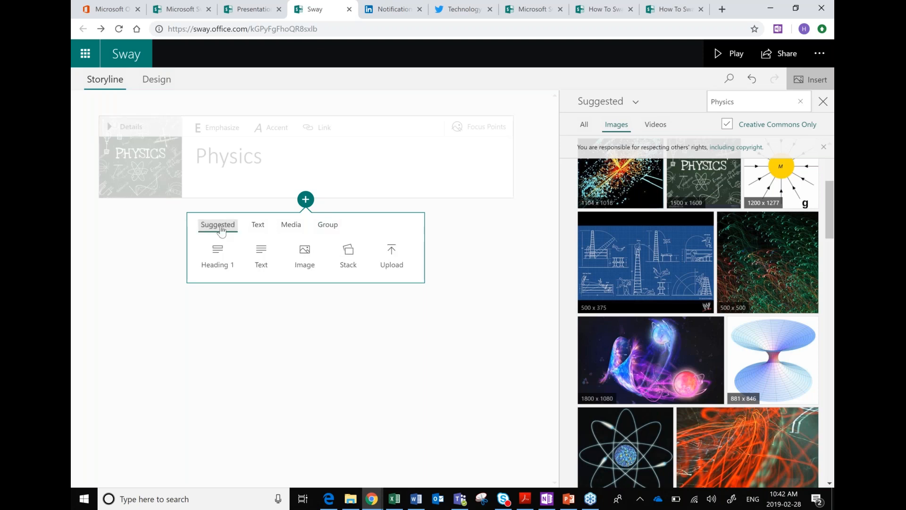
left_click(315, 268)
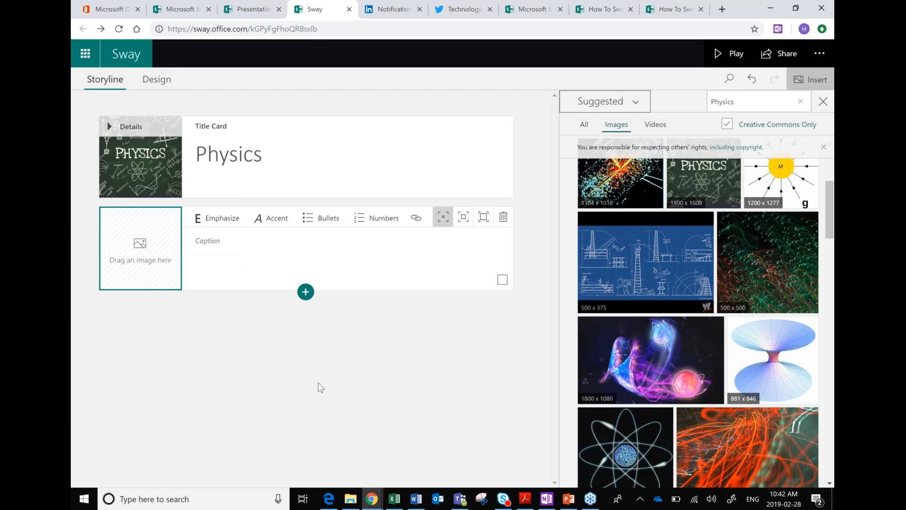
Step: Browse the suggested Physics pictures for the new card, and search the images for "astro Physics" instead
scroll(698, 312, "up", 3)
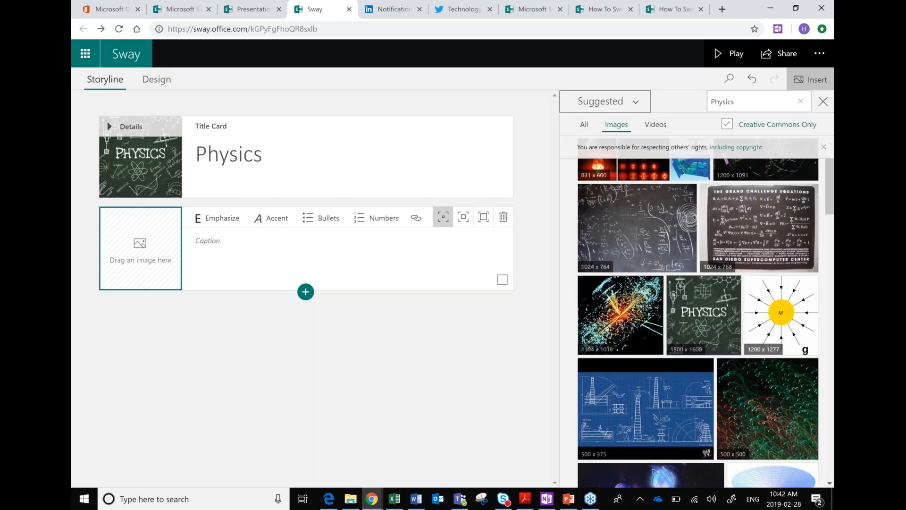
scroll(707, 309, "down", 10)
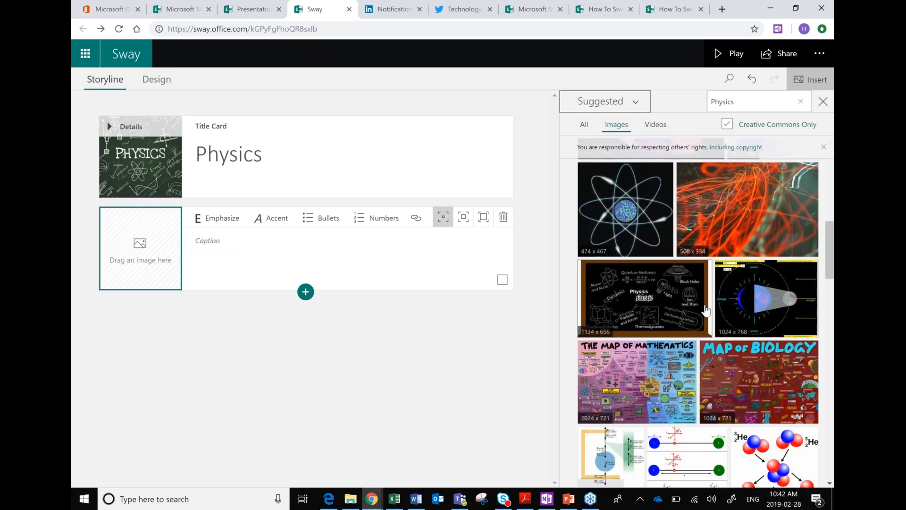
scroll(706, 309, "up", 2)
scroll(706, 309, "down", 2)
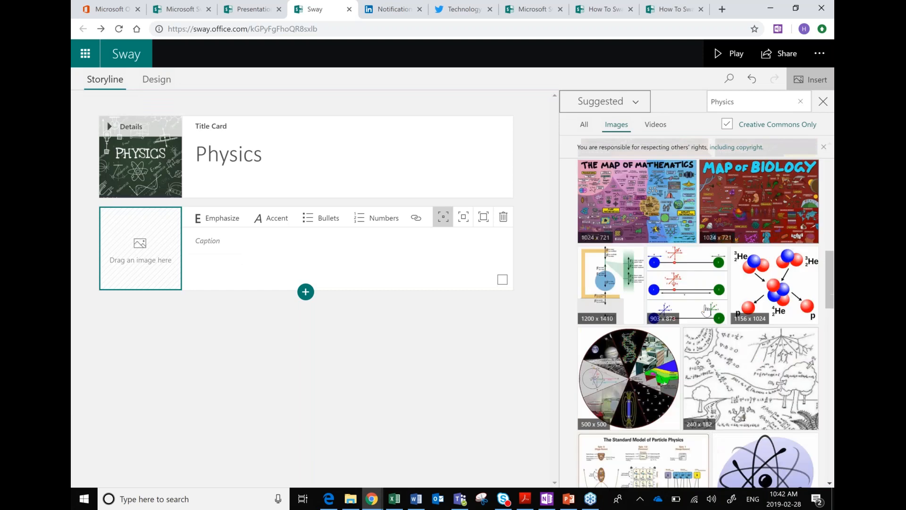
scroll(706, 310, "down", 3)
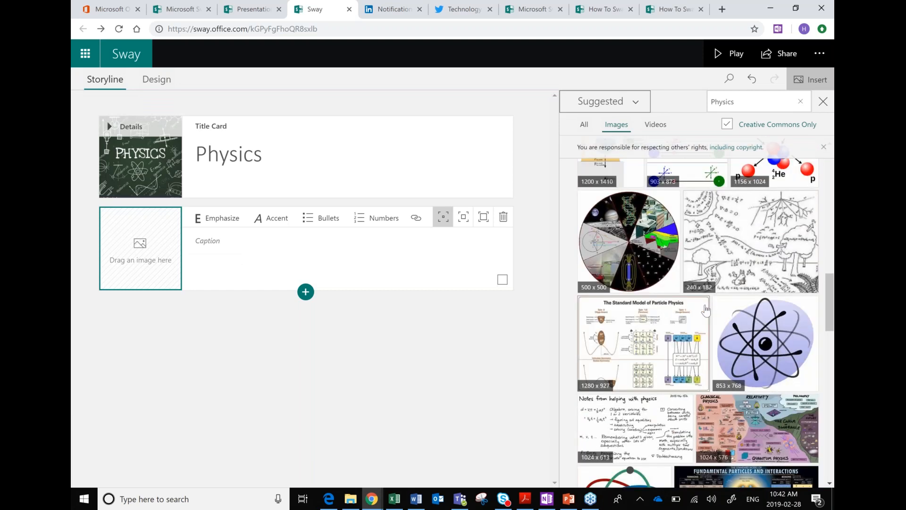
left_click(712, 105)
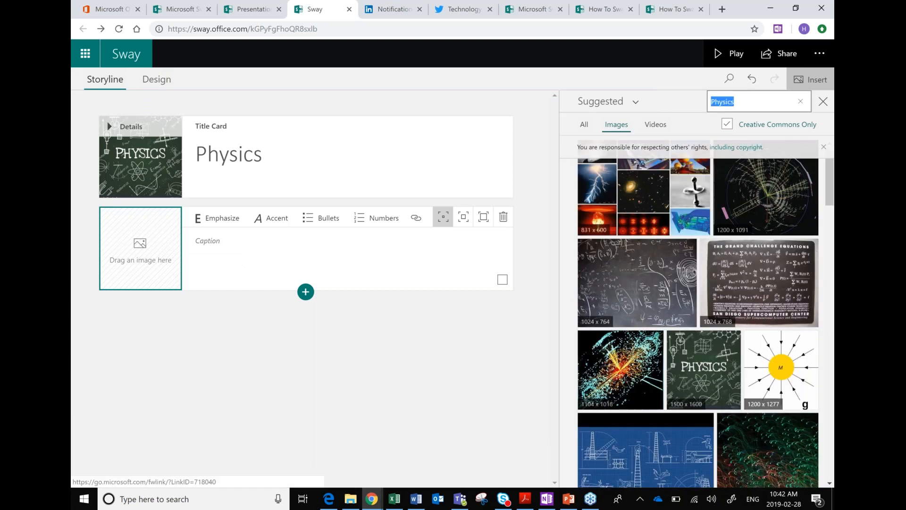
key("Left")
type("astro")
key("Return")
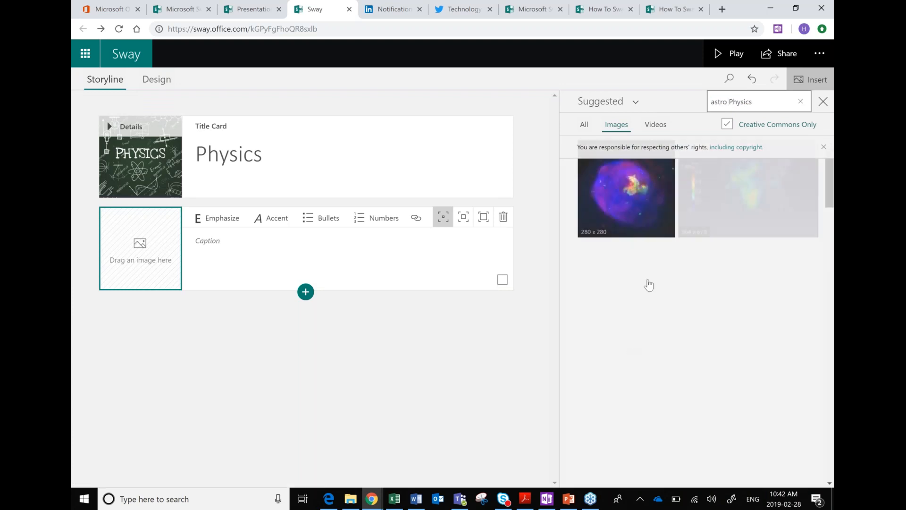
Step: Place the 500 x 488 picture of the gold and green-blue sphere in the empty image card
scroll(708, 345, "down", 4)
scroll(708, 346, "down", 2)
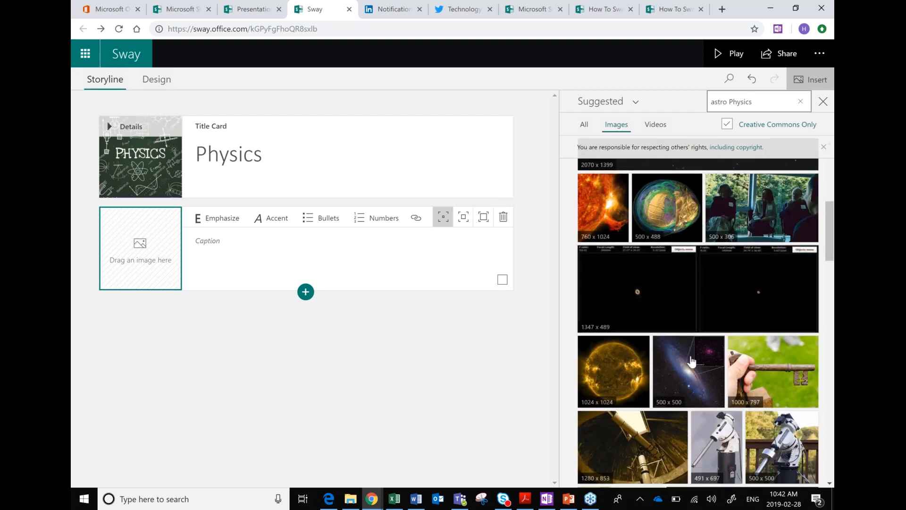
left_click_drag(661, 222, 137, 248)
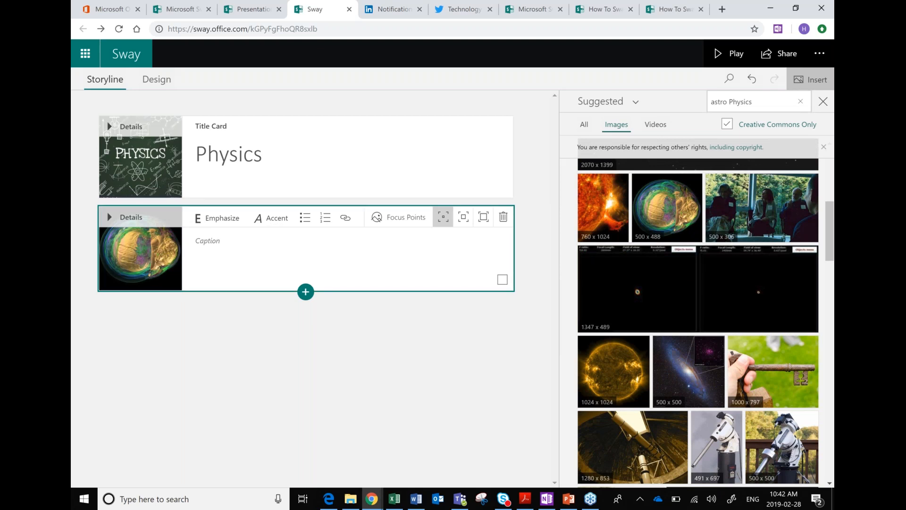
Step: Caption the image card "image of Astrophysics", with Astrophysics written as one word
scroll(670, 288, "down", 6)
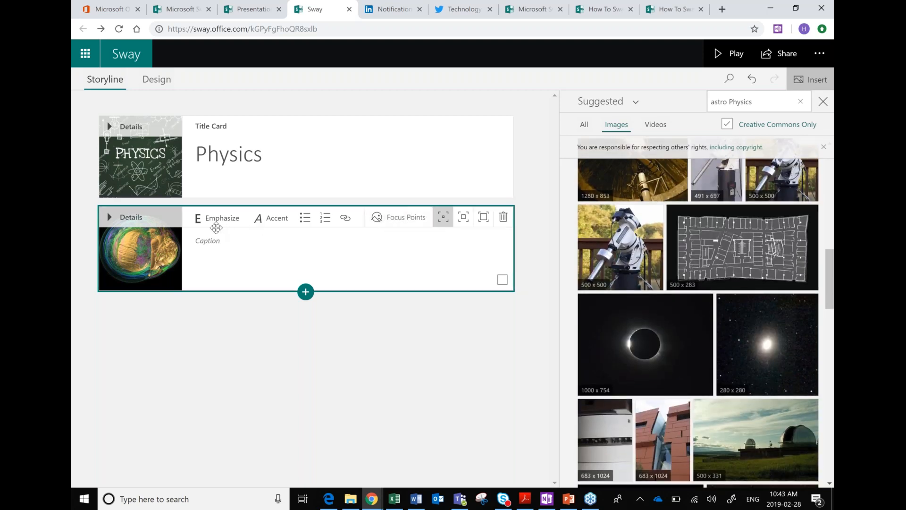
left_click(265, 242)
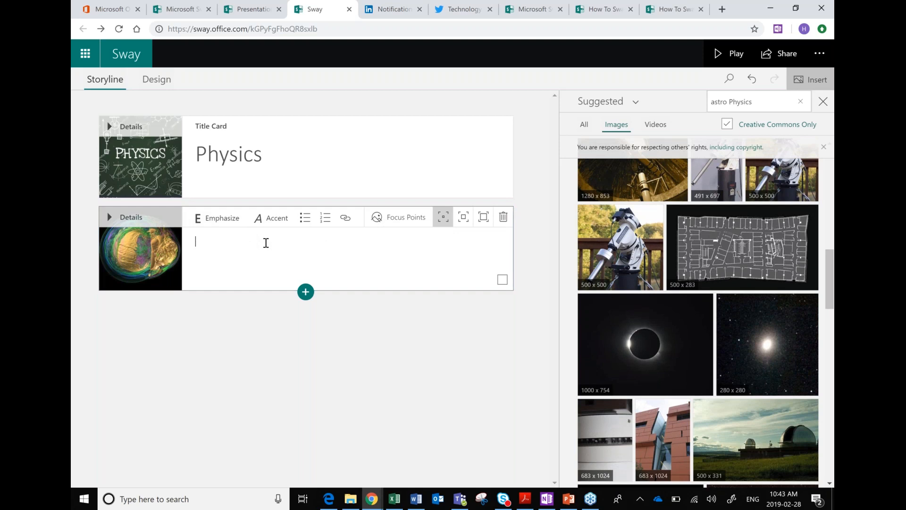
type("image of Astro physics")
left_click(247, 244)
key("BackSpace")
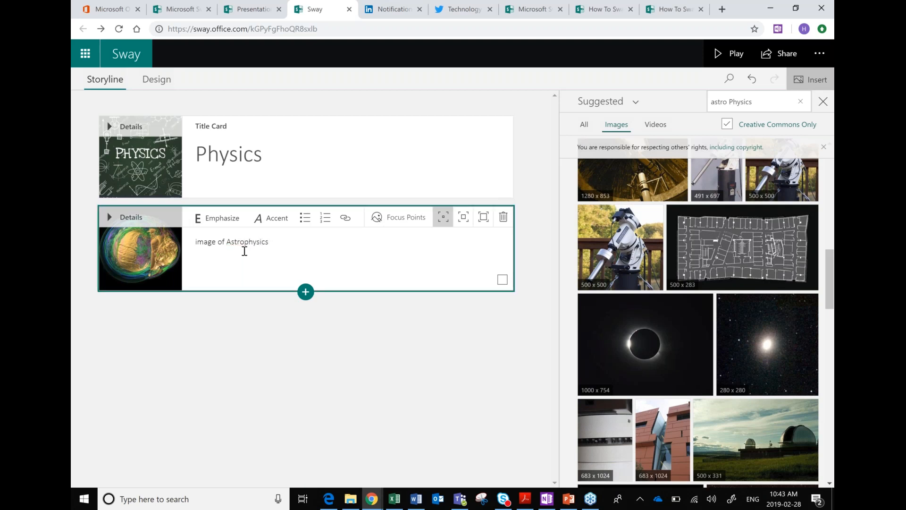
Step: Apply Emphasize and Accent to the whole image caption, and format it as a numbered list item
double_click(209, 243)
triple_click(209, 243)
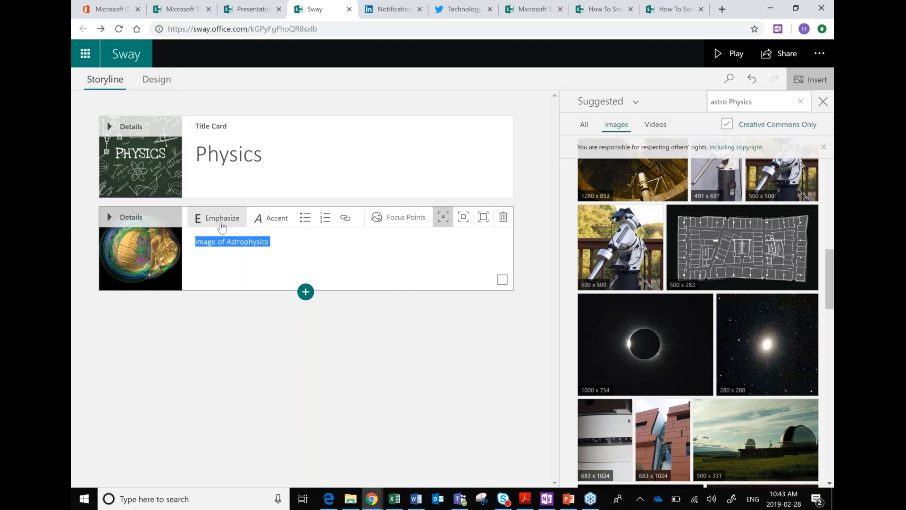
left_click(215, 229)
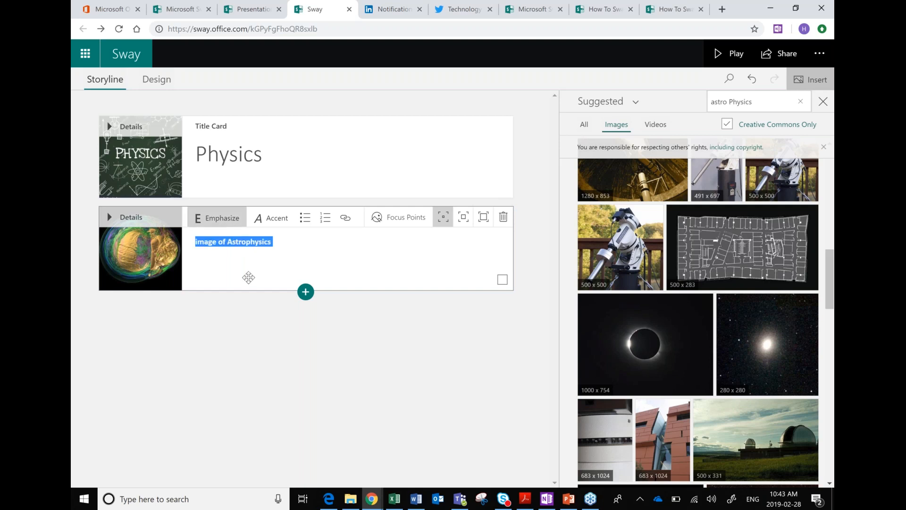
triple_click(259, 239)
left_click(272, 228)
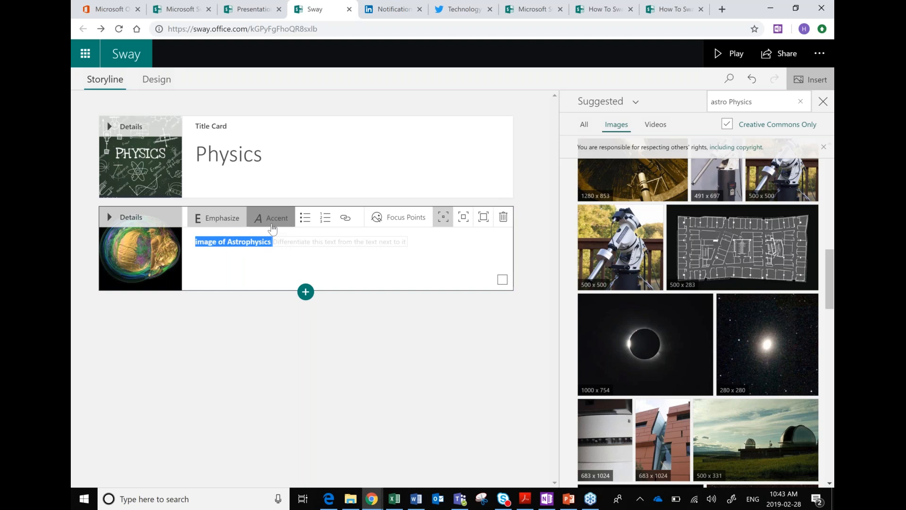
left_click(305, 218)
left_click(324, 218)
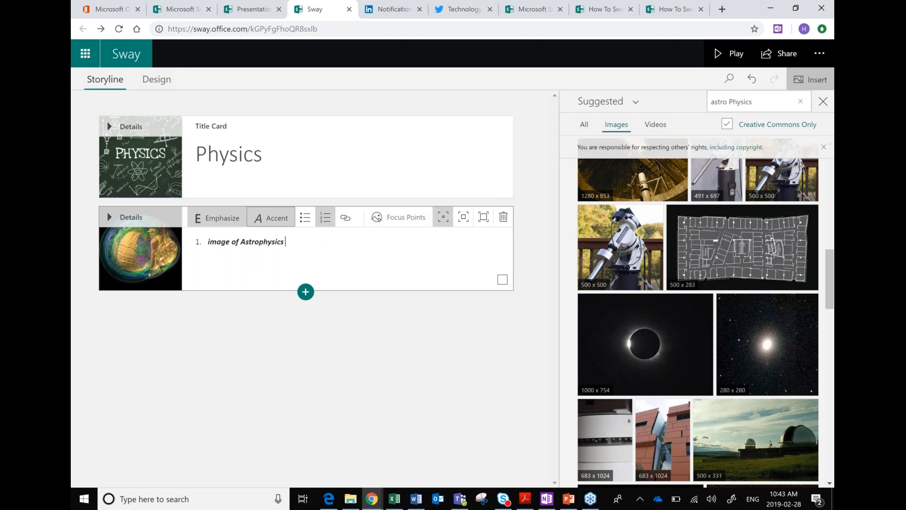
Step: Set four adjacent focus points on the left part of the sphere in the astrophysics image
left_click(379, 219)
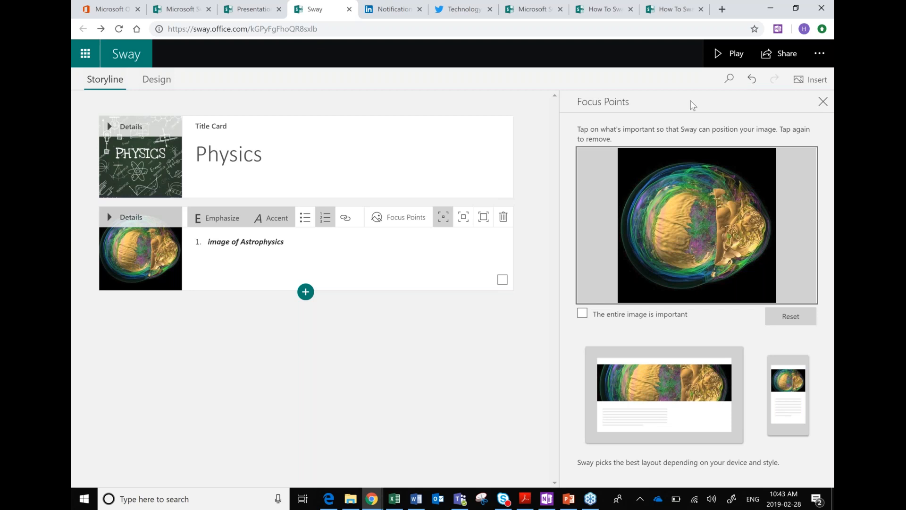
left_click(822, 103)
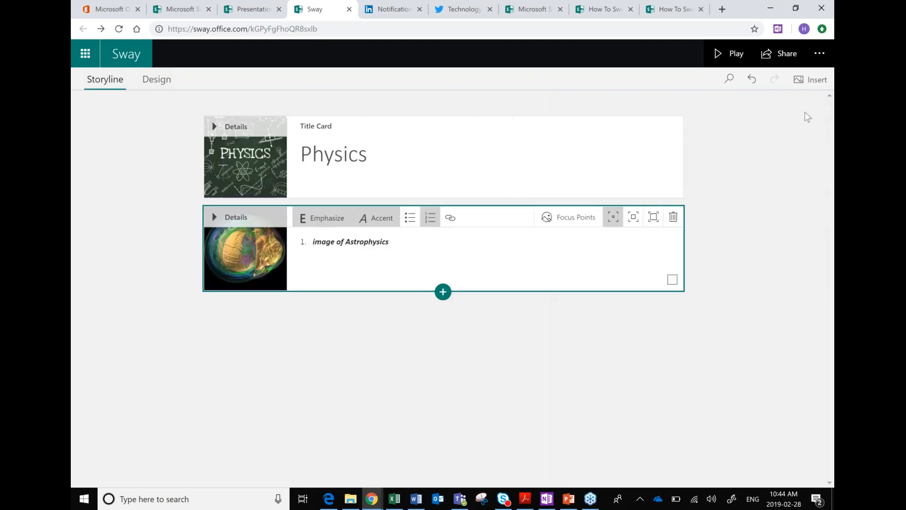
left_click(568, 217)
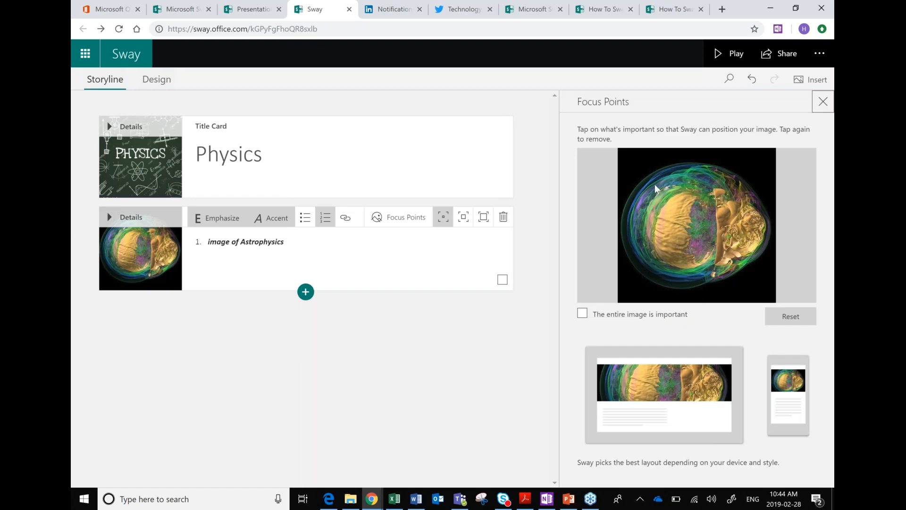
left_click(652, 209)
left_click(665, 205)
left_click(668, 221)
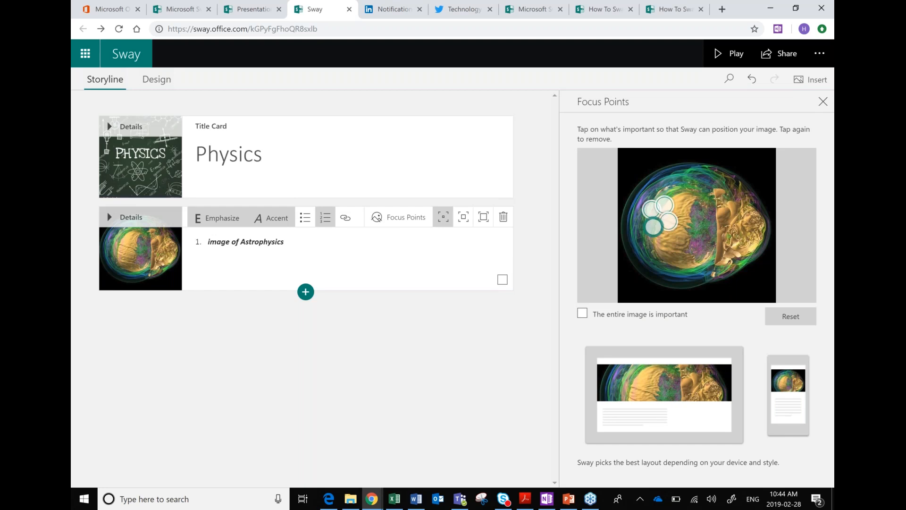
left_click(654, 227)
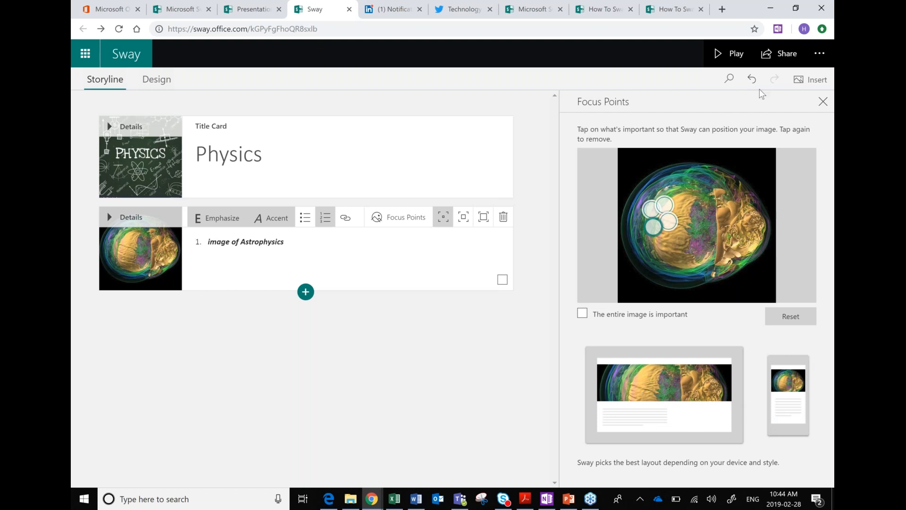
Step: Play the Sway to preview the astrophysics image with its caption, and return to editing
left_click(739, 56)
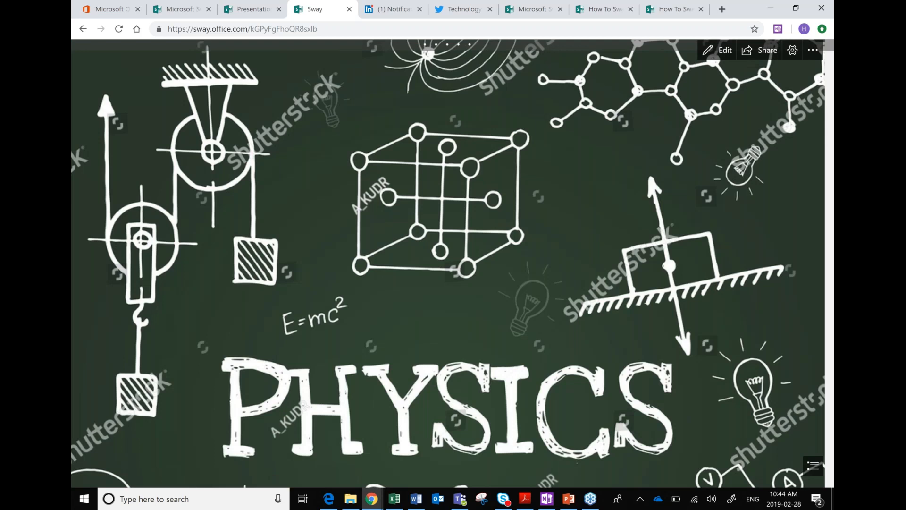
scroll(583, 275, "down", 5)
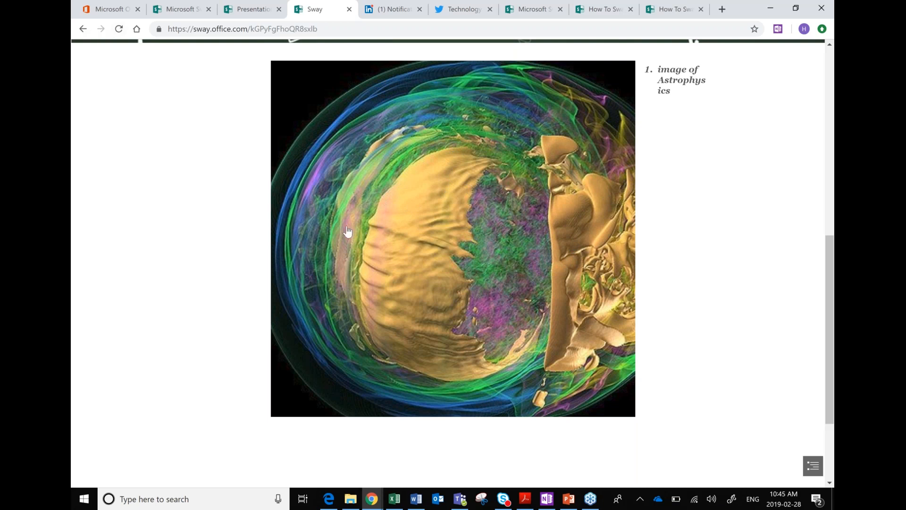
scroll(347, 231, "up", 1)
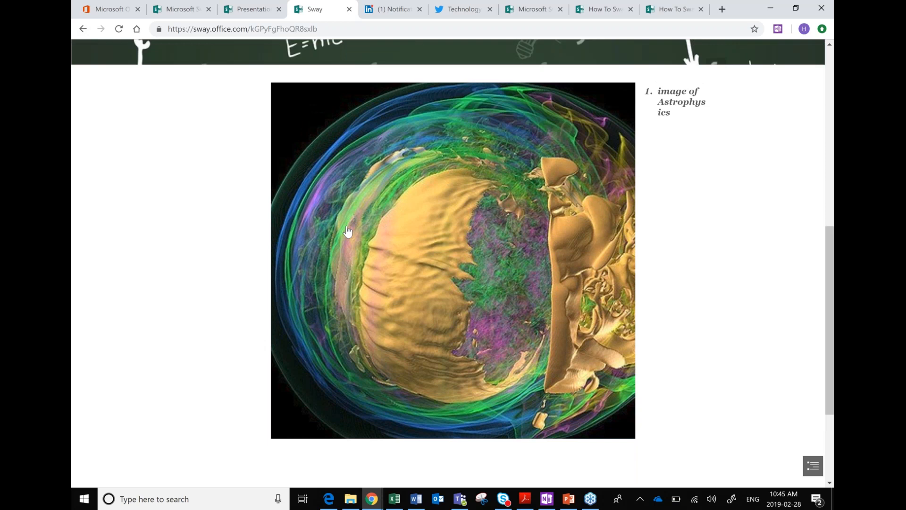
key("alt+Left")
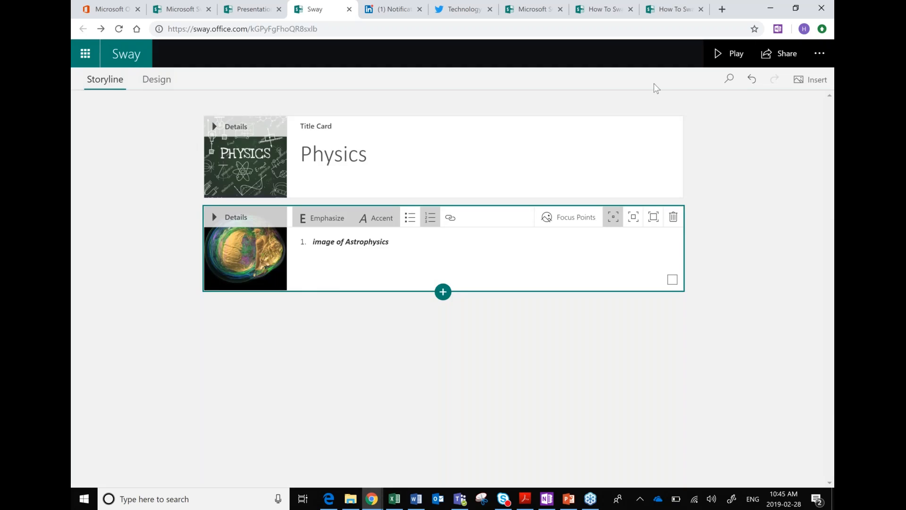
Step: Play the biography presentation Sway and page through its slides to the end, going back to the wrap-up slide
left_click(244, 14)
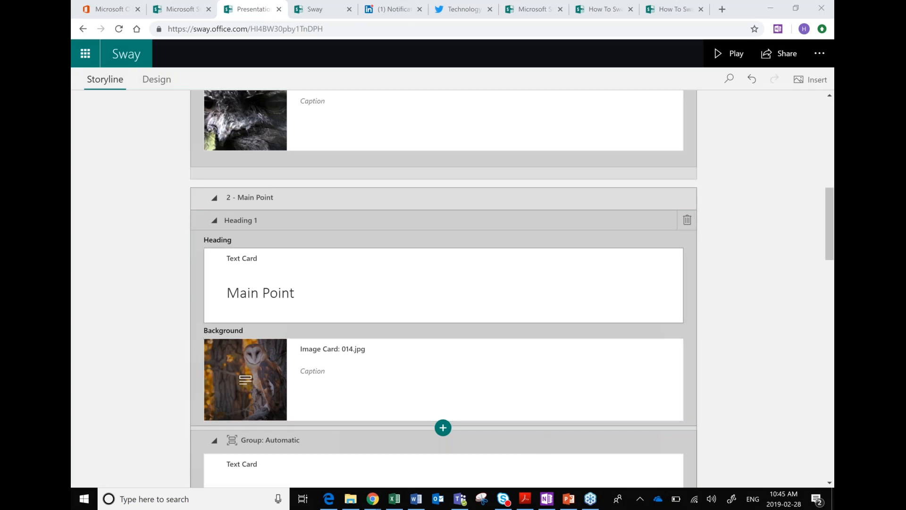
scroll(737, 122, "up", 10)
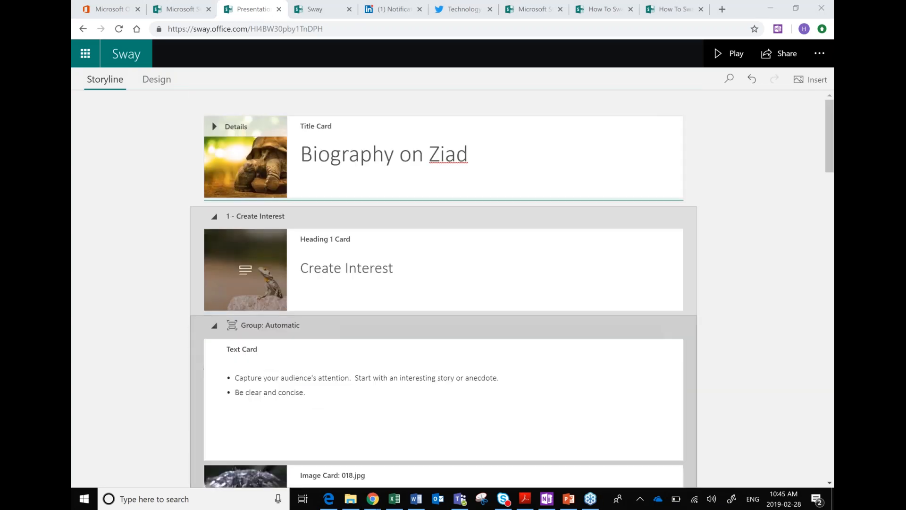
left_click(737, 63)
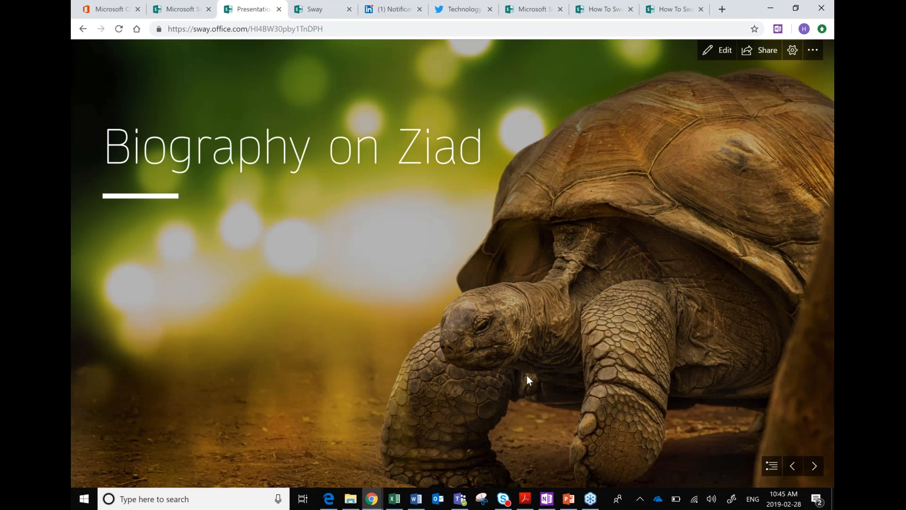
left_click(815, 467)
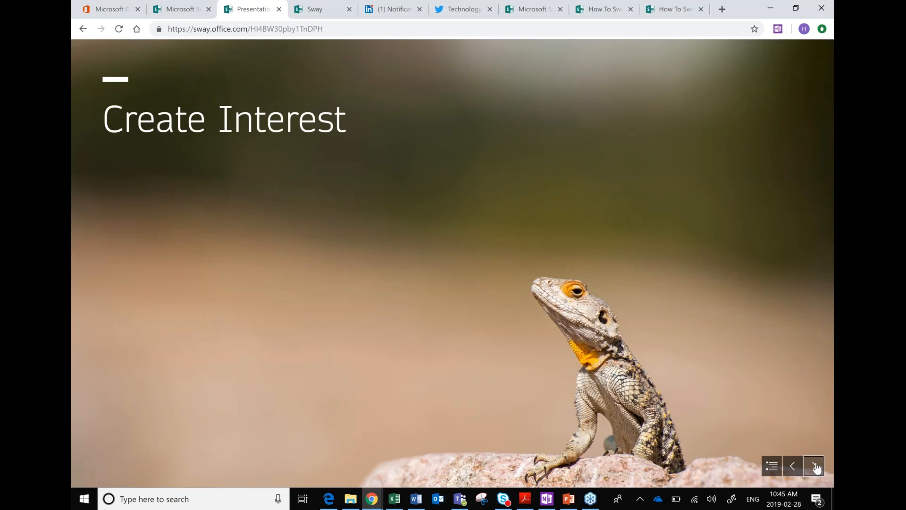
left_click(815, 466)
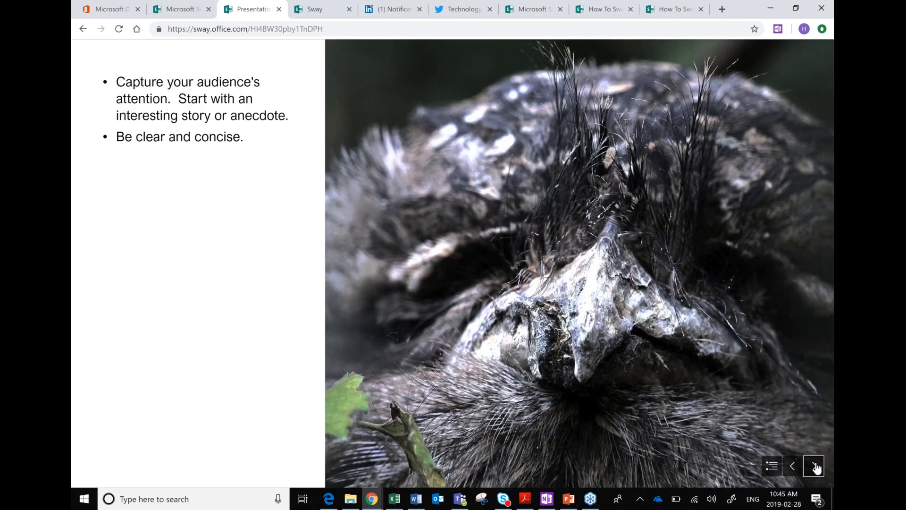
left_click(814, 467)
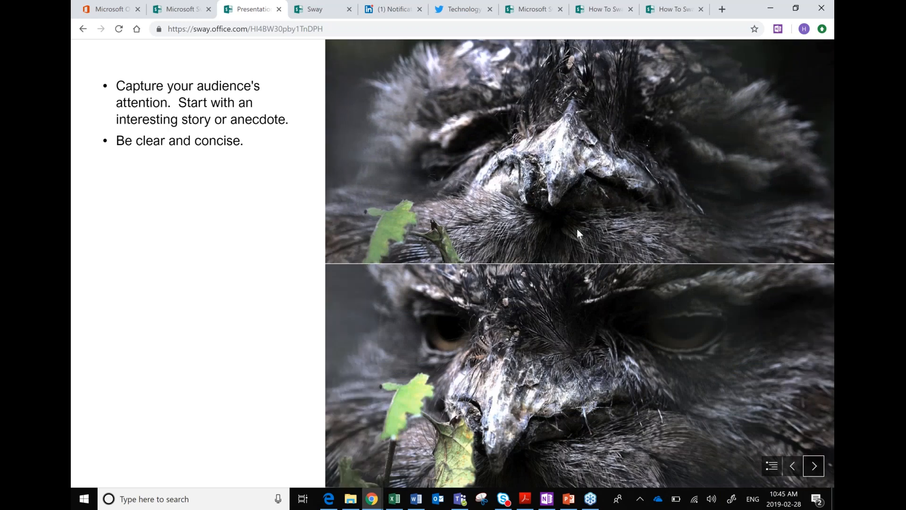
left_click(813, 466)
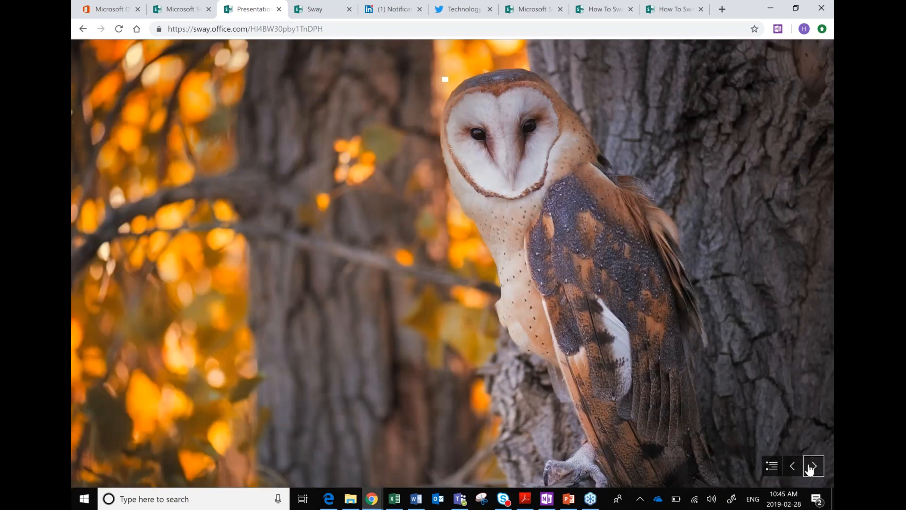
left_click(810, 467)
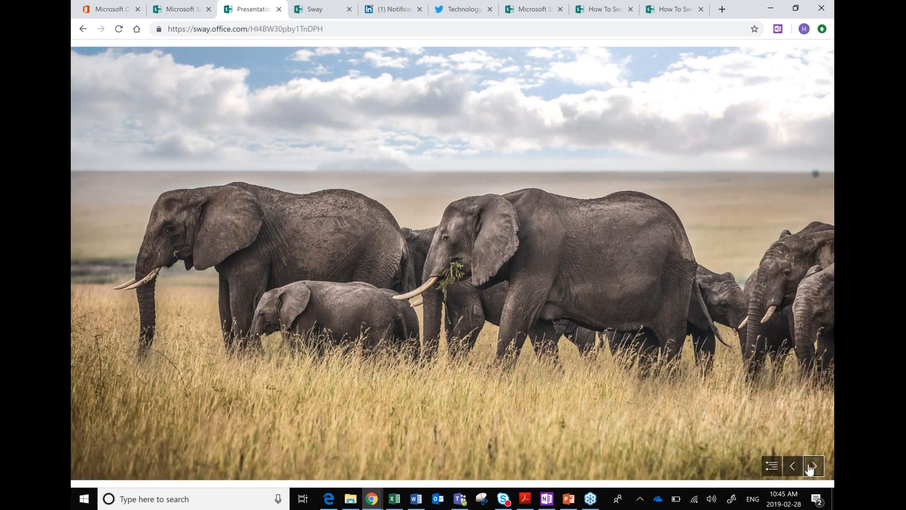
left_click(809, 467)
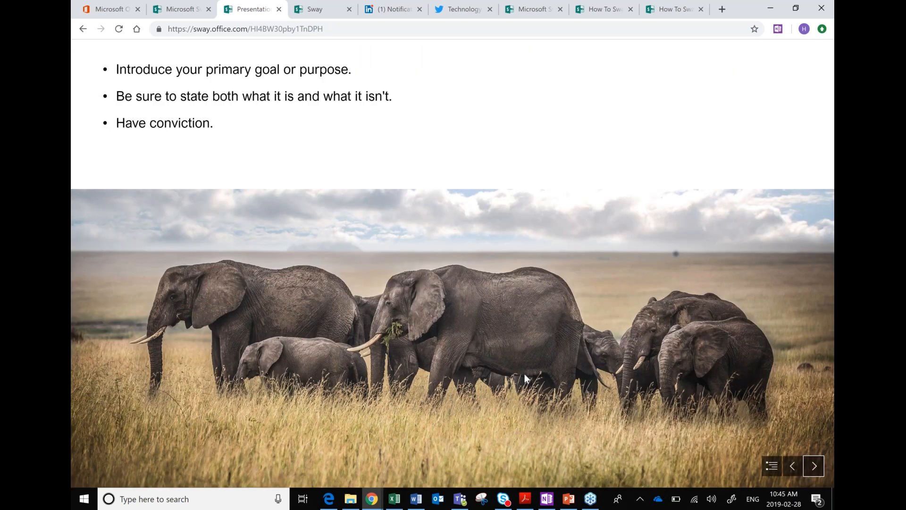
left_click(819, 468)
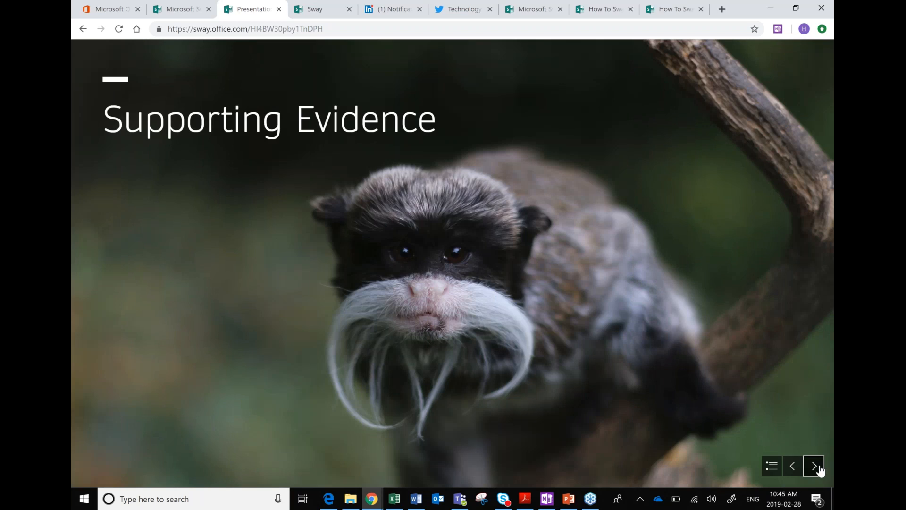
left_click(819, 469)
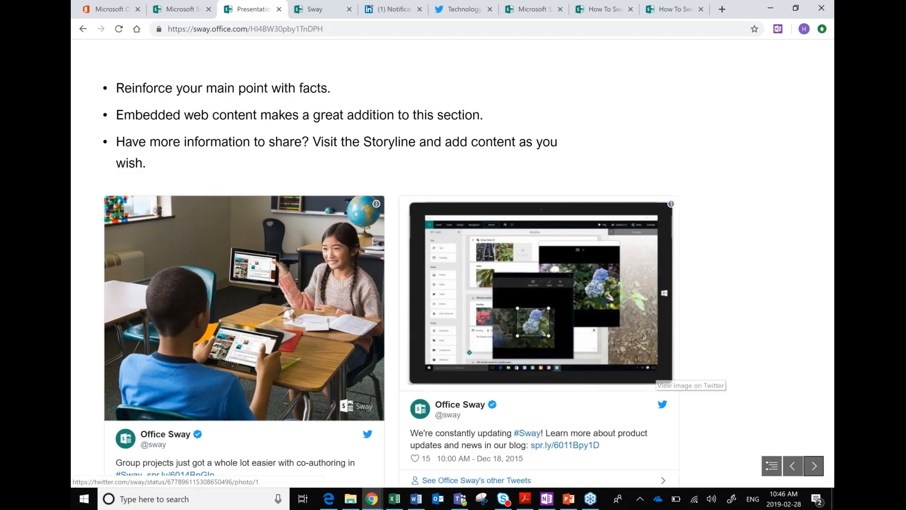
left_click(816, 468)
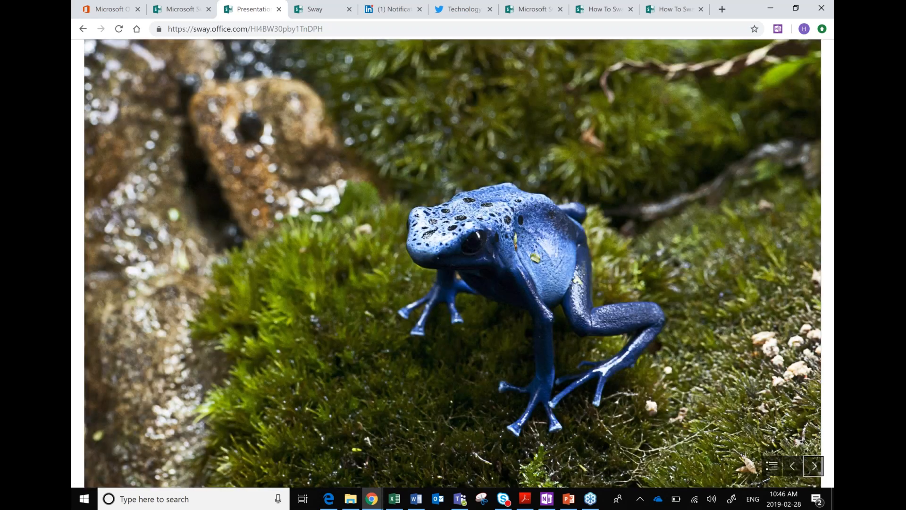
left_click(815, 466)
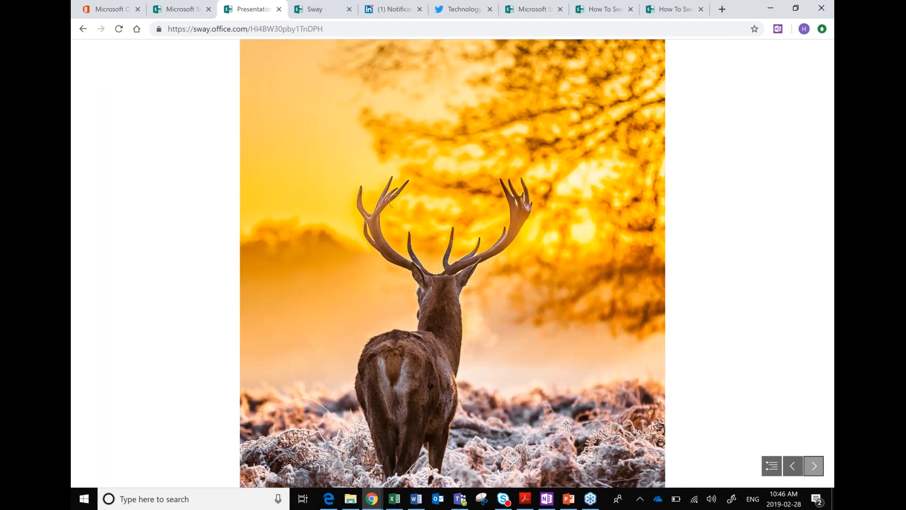
left_click(815, 466)
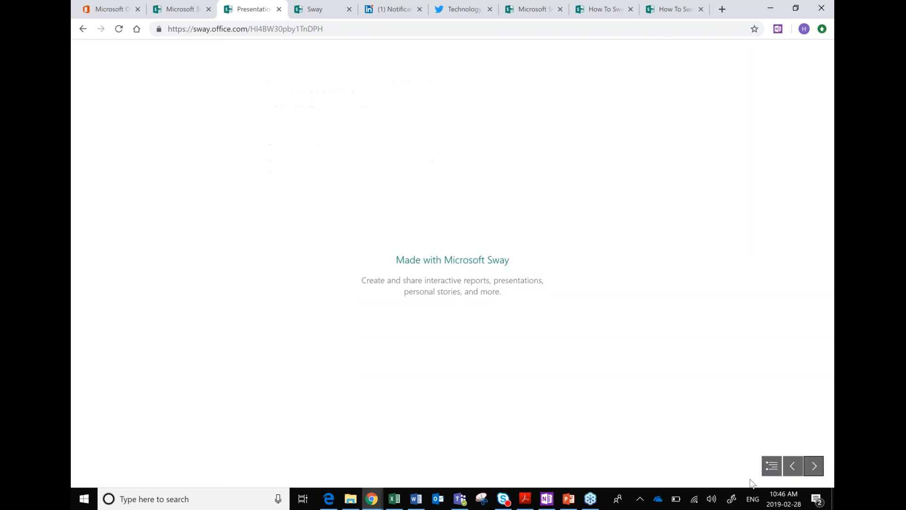
left_click(796, 468)
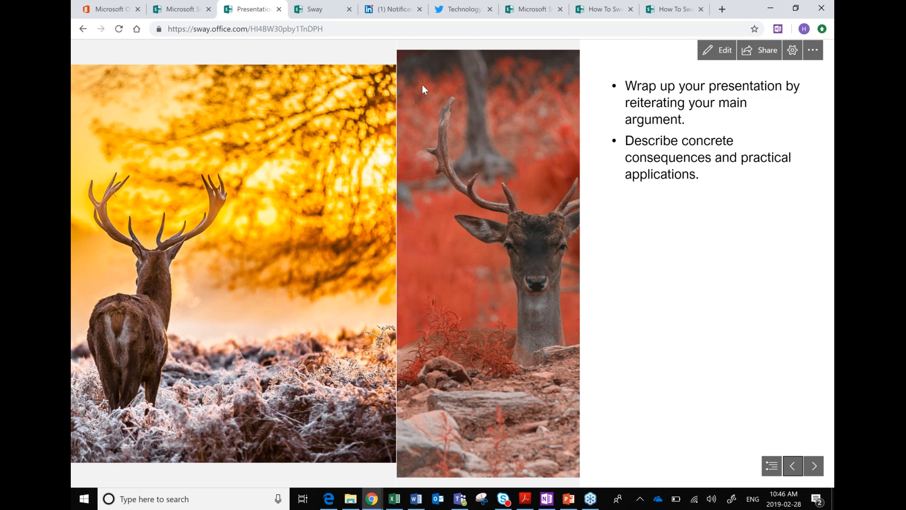
Step: Return to the Physics Sway and add an Embed card below the astrophysics image card
left_click(331, 11)
left_click(443, 293)
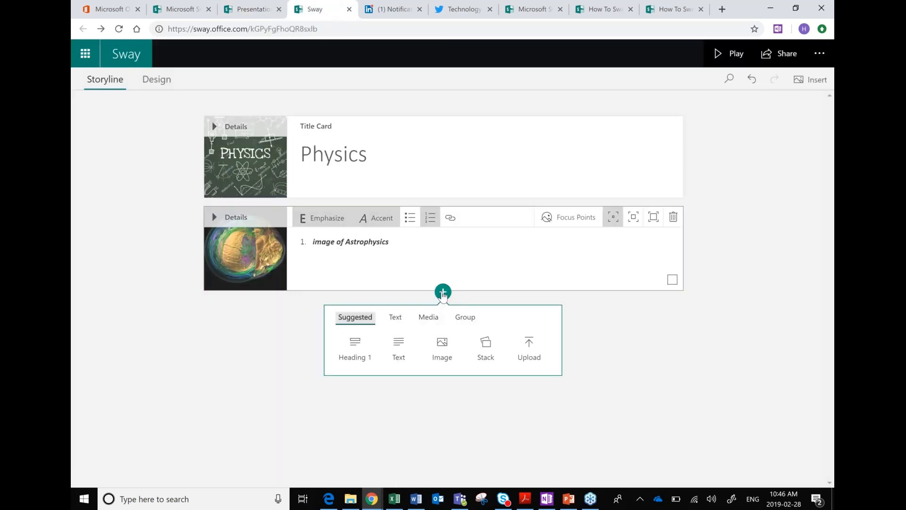
left_click(430, 321)
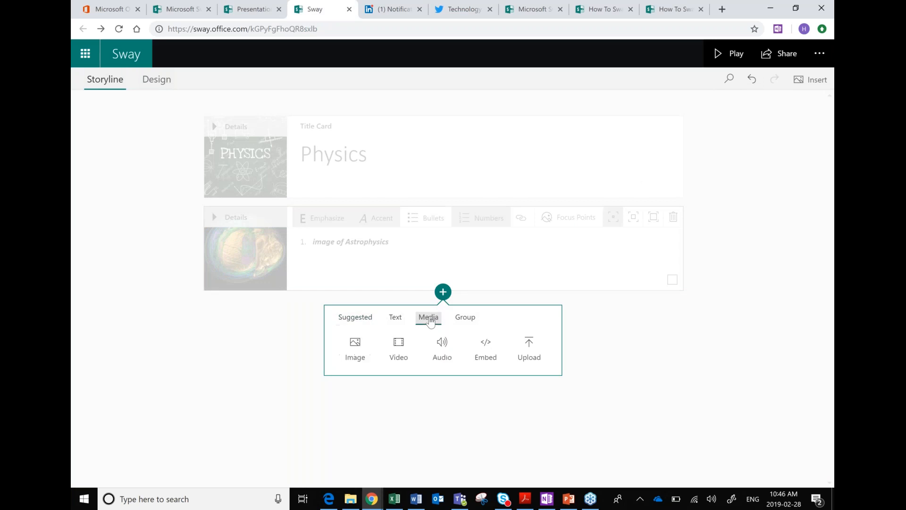
left_click(475, 355)
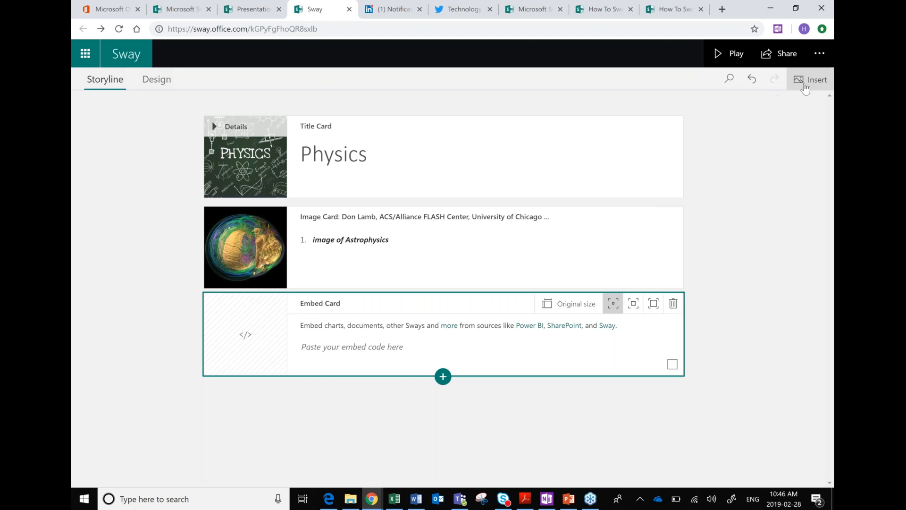
Step: Review the list of sources from which content can be inserted, and close it
left_click(798, 90)
left_click(607, 101)
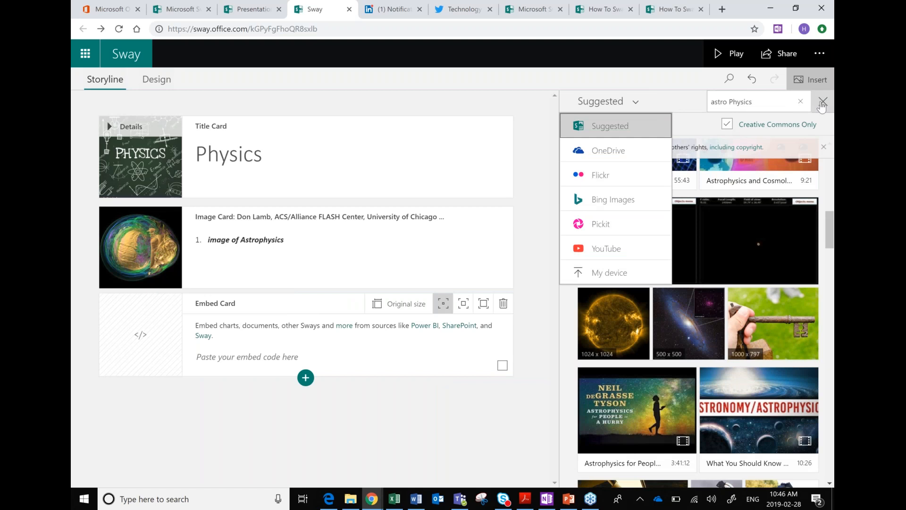
left_click(821, 105)
left_click(822, 105)
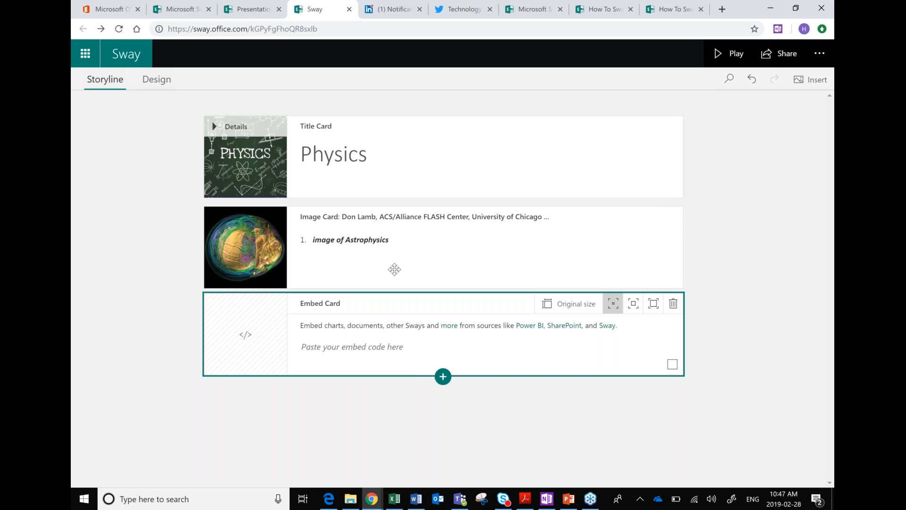
Step: Switch to the Technology Trends Twitter page and copy the embed code of its Feb 15 tweet about OneDrive
left_click(453, 10)
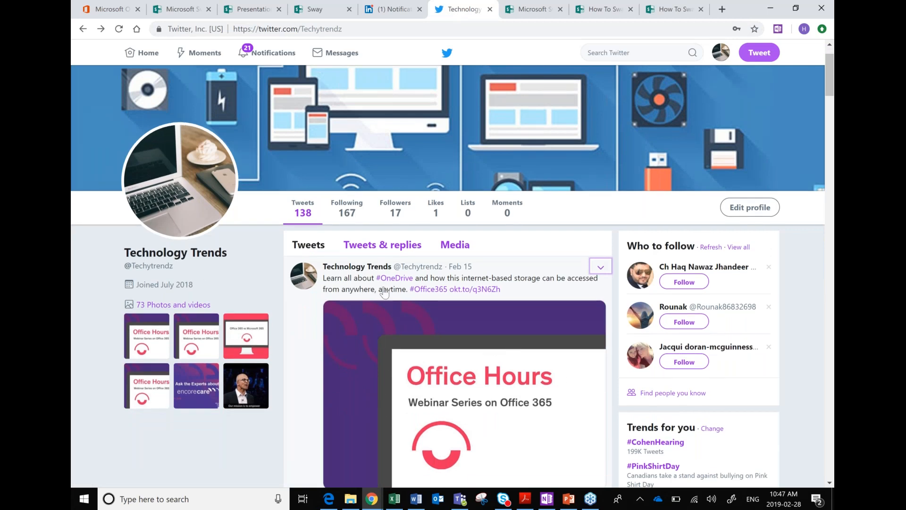
left_click(600, 269)
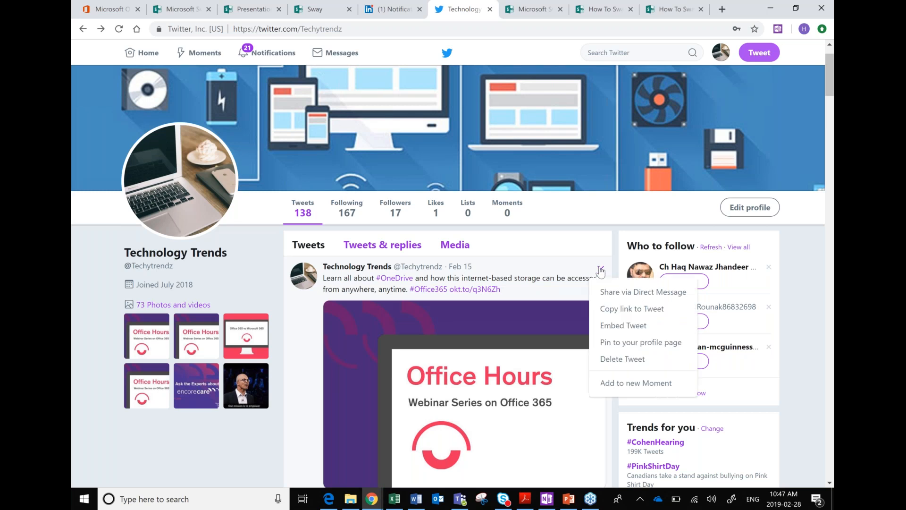
left_click(651, 328)
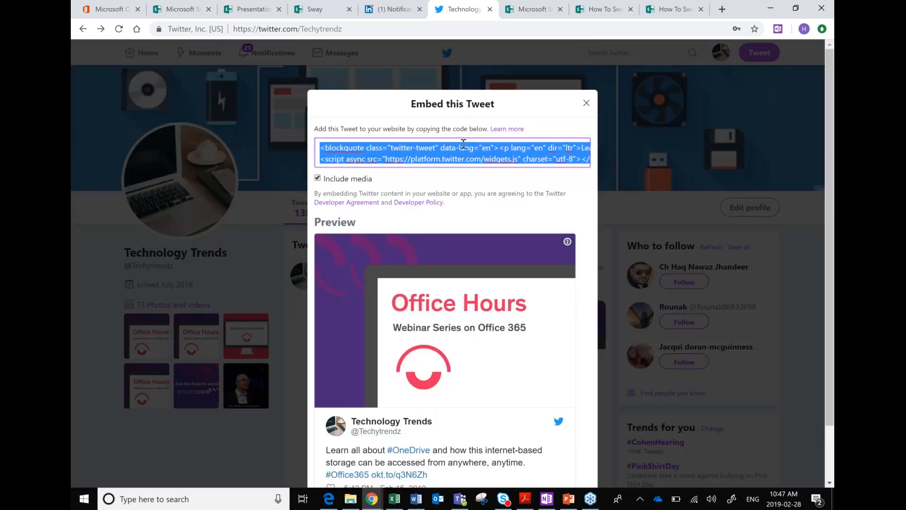
right_click(460, 147)
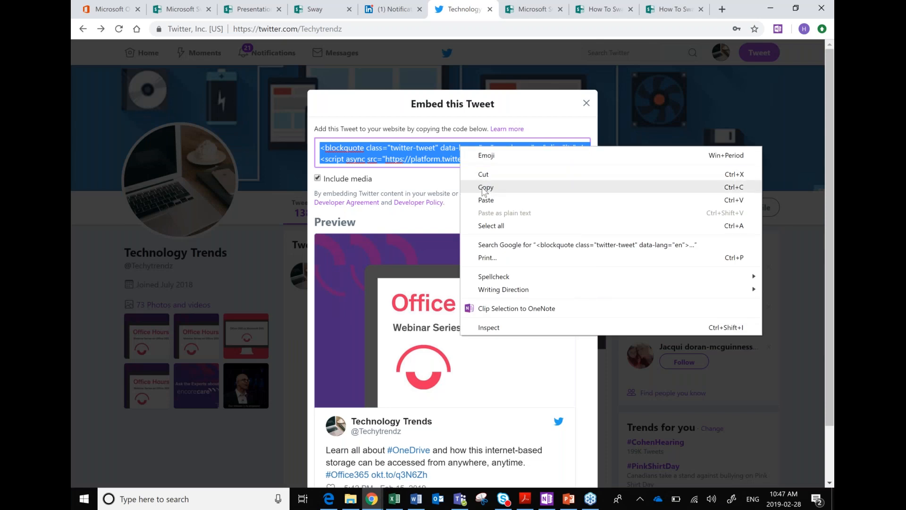
left_click(484, 188)
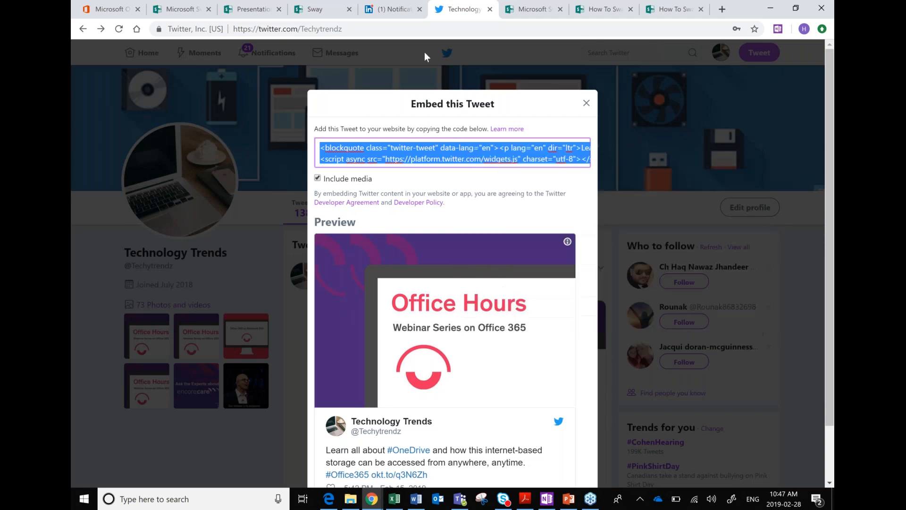
Step: Return to the Physics Sway and paste the copied tweet code into the Embed card
left_click(308, 16)
left_click(807, 81)
left_click(607, 101)
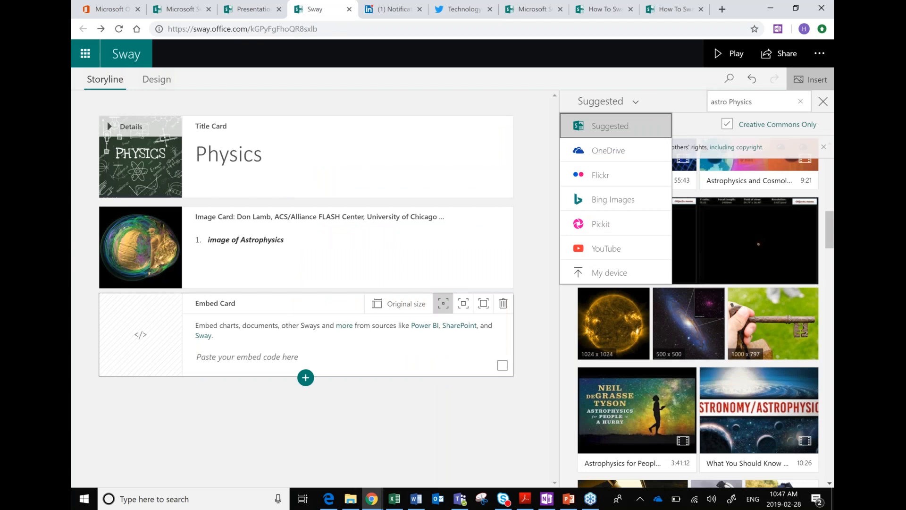
left_click(272, 355)
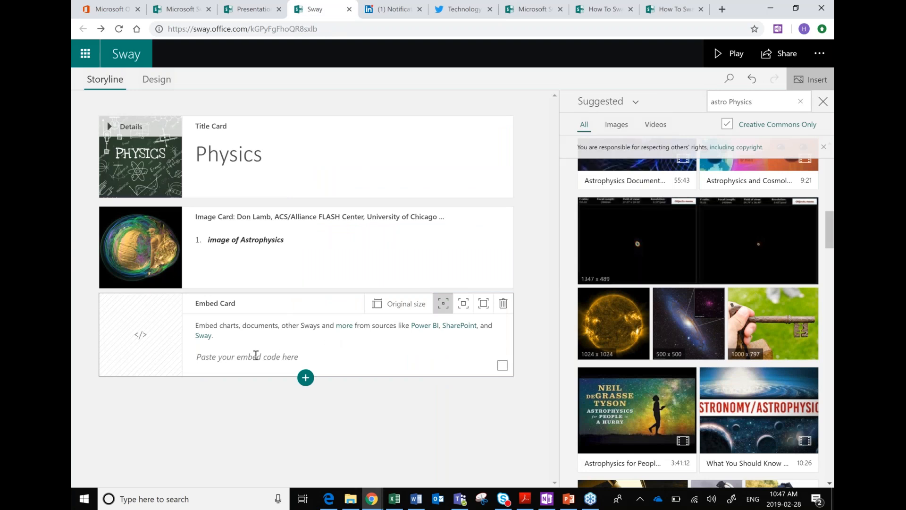
key("ctrl+v")
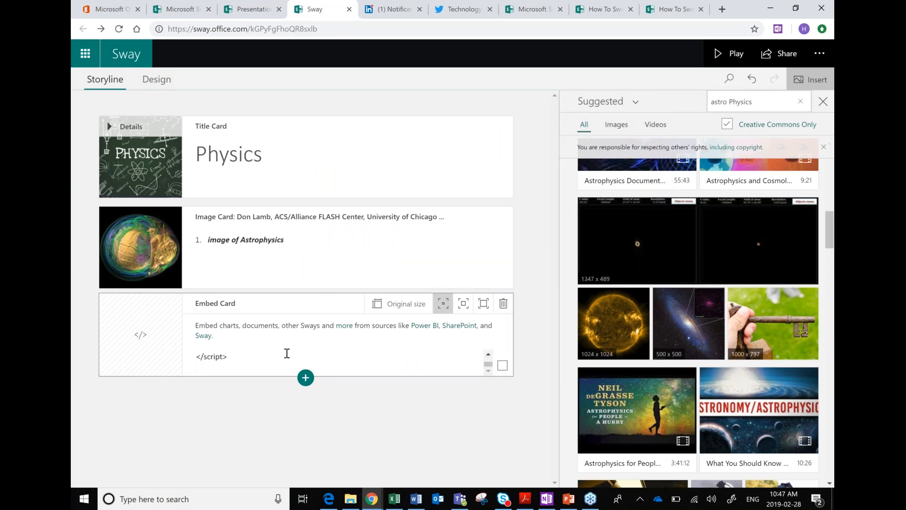
key("BackSpace")
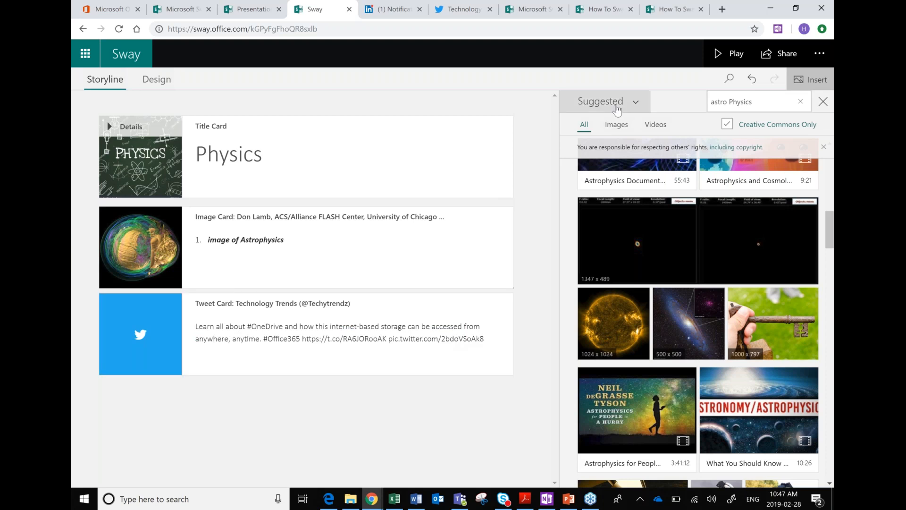
Step: Search YouTube for "physics" and add the 42:47 video beginning "Why Everything You T..." below the tweet card
left_click(618, 108)
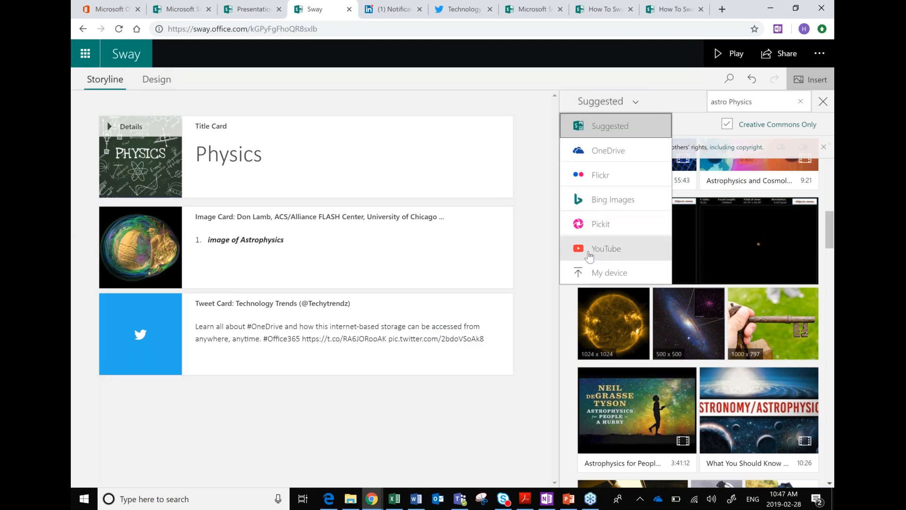
left_click(587, 250)
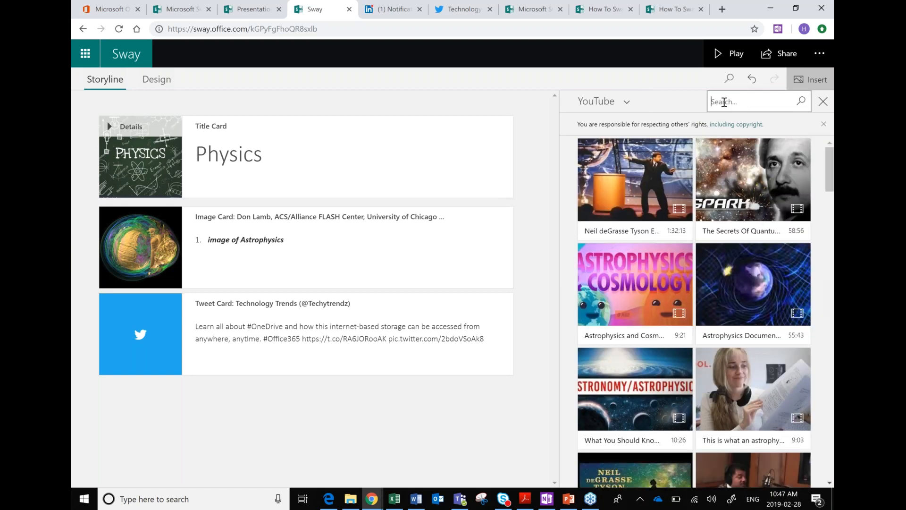
key("Return")
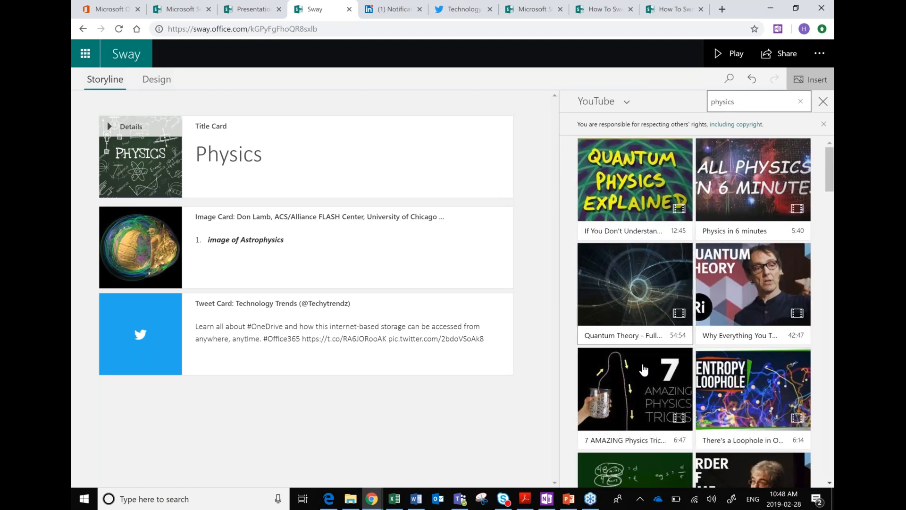
left_click(730, 284)
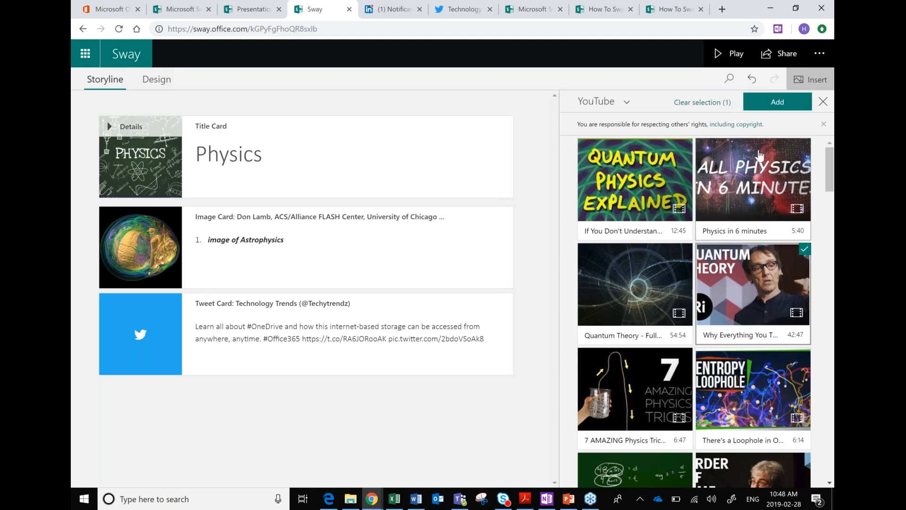
left_click(762, 105)
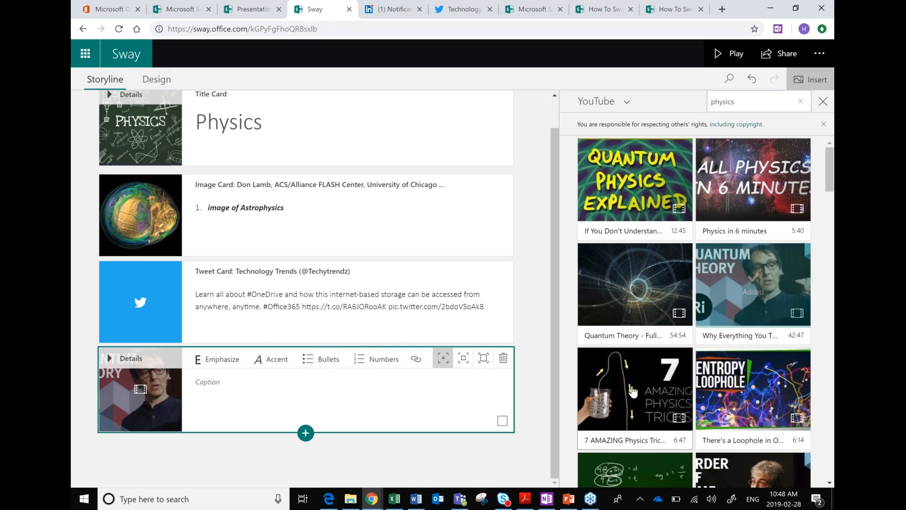
Step: Add the YouTube videos "If You Don't Understand Quantum Physics, Try This!" and "Quantum Theory - Full Documentary HD", and group their two cards
left_click(638, 295)
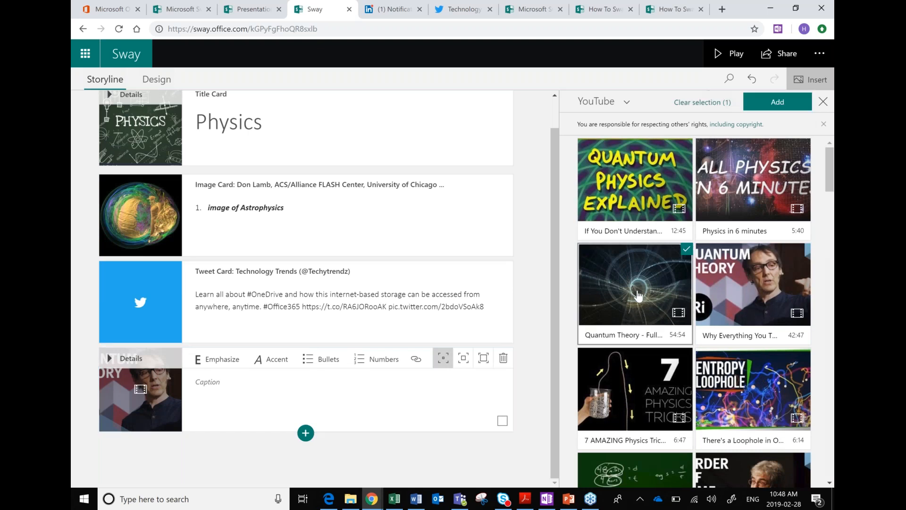
left_click(649, 200)
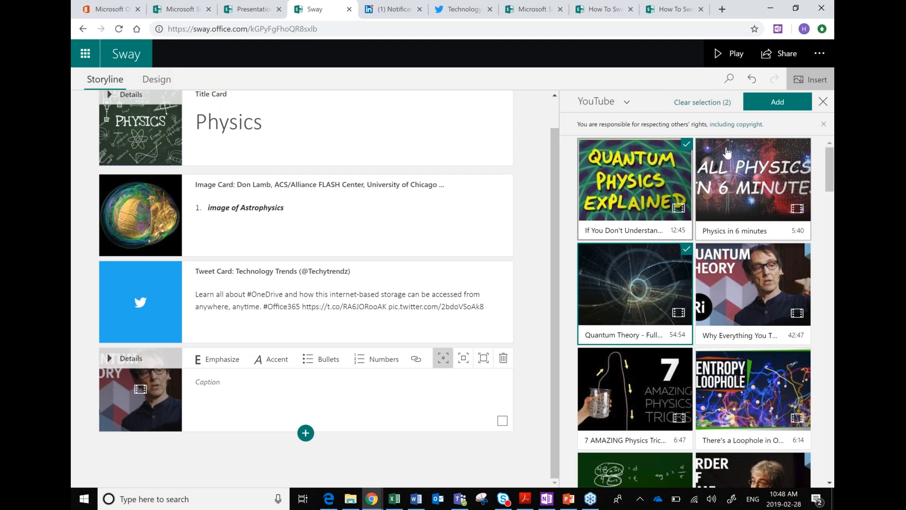
left_click(774, 112)
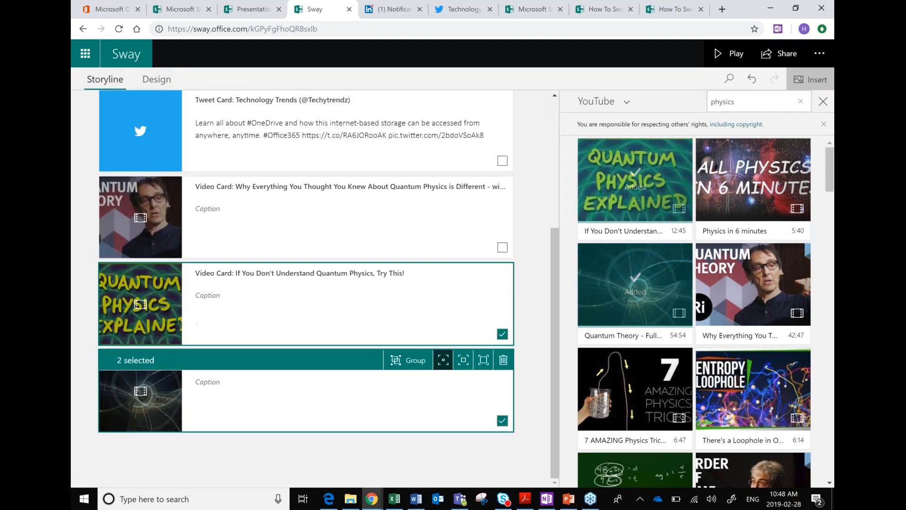
left_click(413, 361)
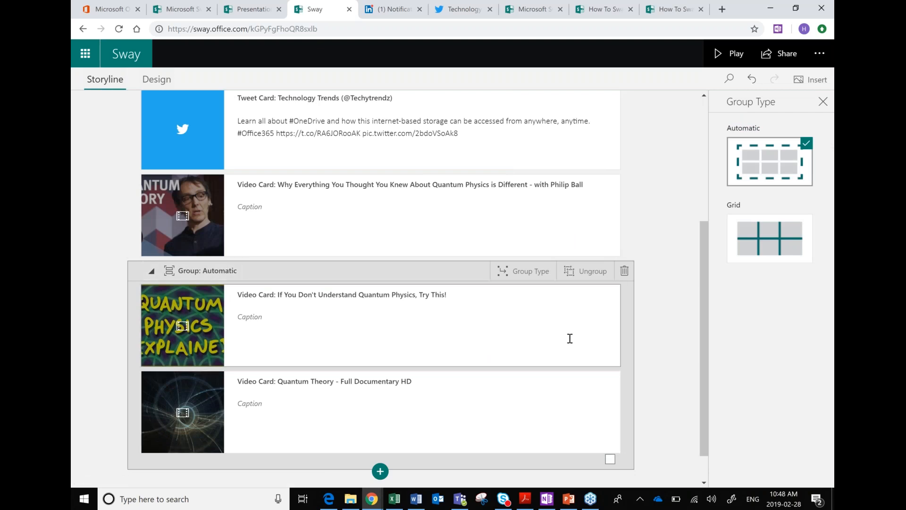
left_click(528, 278)
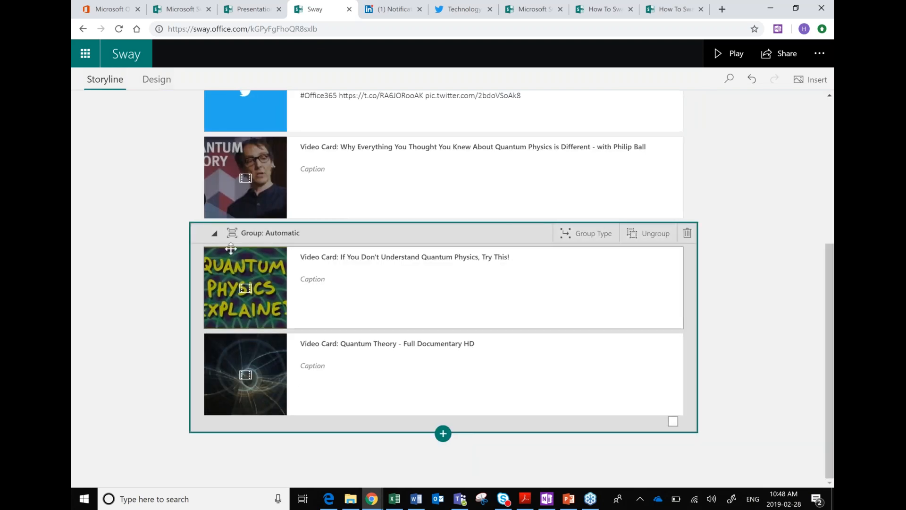
left_click(219, 284)
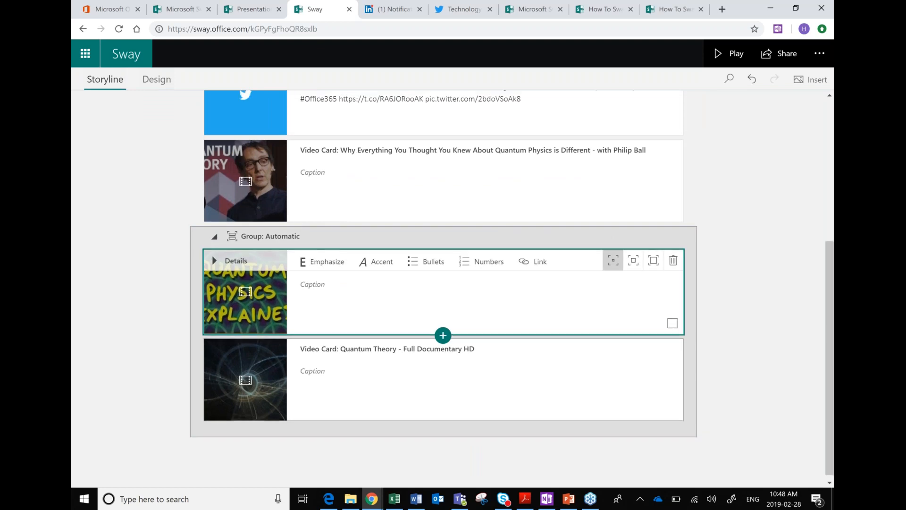
Step: Reopen the insertable content, change its source from YouTube to Bing Images, and browse the physics pictures
scroll(603, 377, "up", 3)
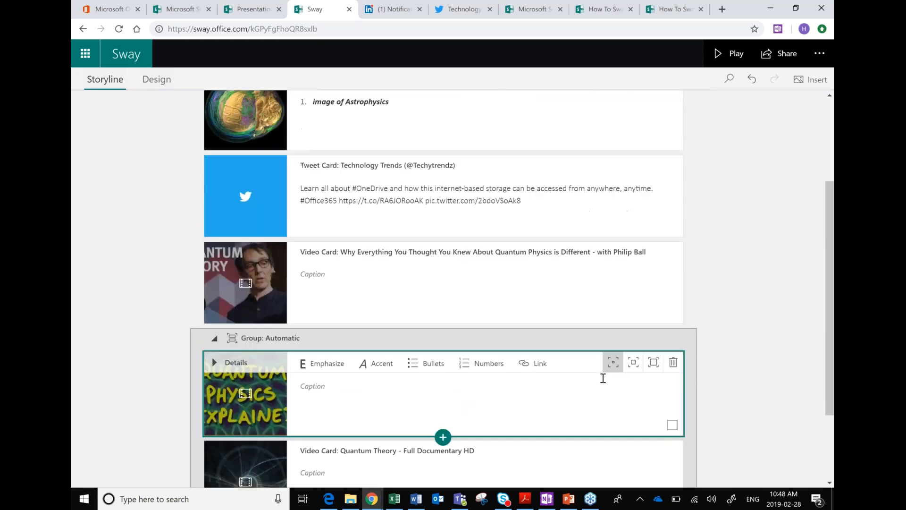
scroll(603, 378, "down", 3)
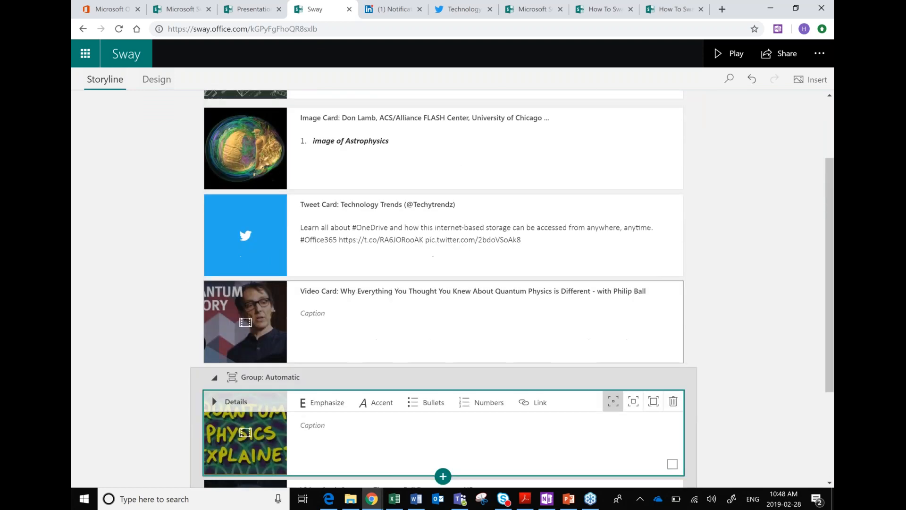
left_click(797, 80)
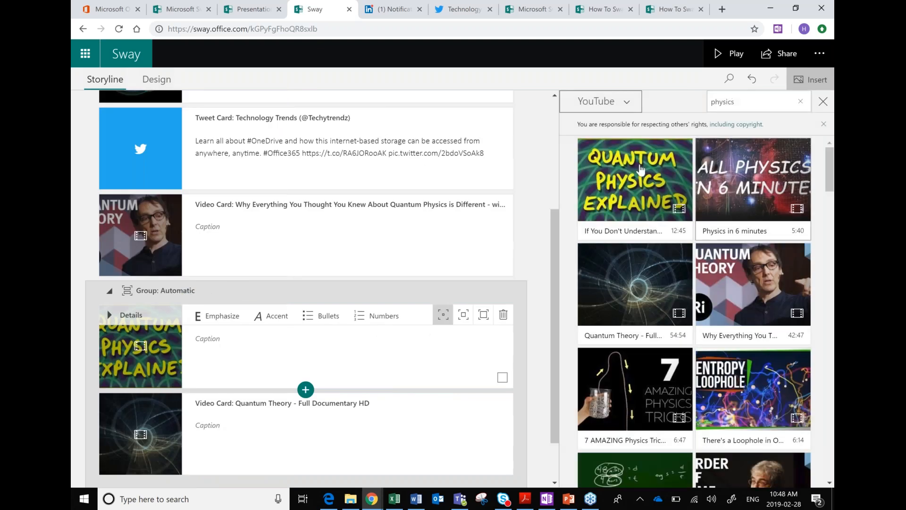
left_click(626, 102)
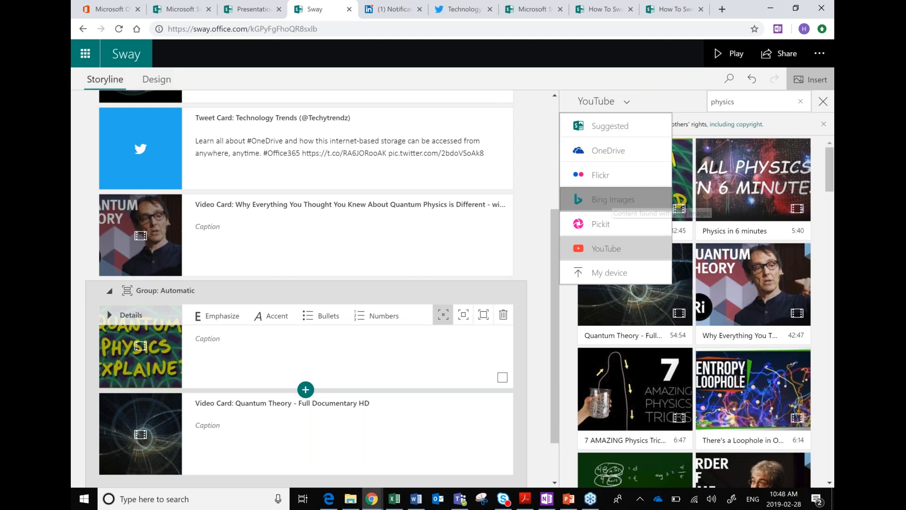
left_click(612, 199)
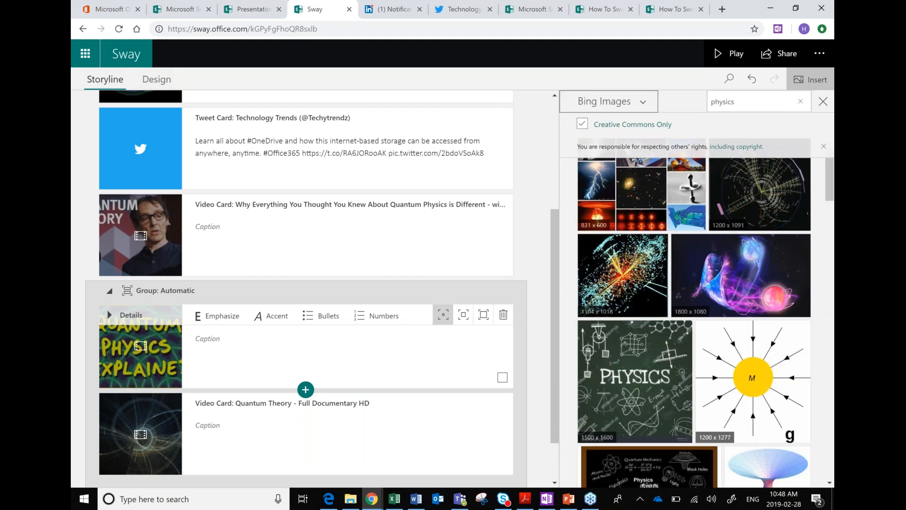
scroll(720, 373, "down", 5)
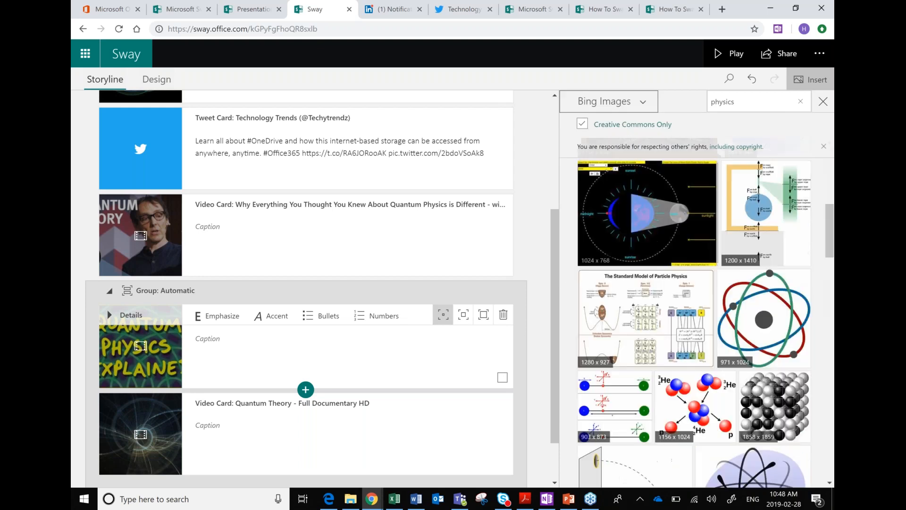
scroll(397, 385, "down", 1)
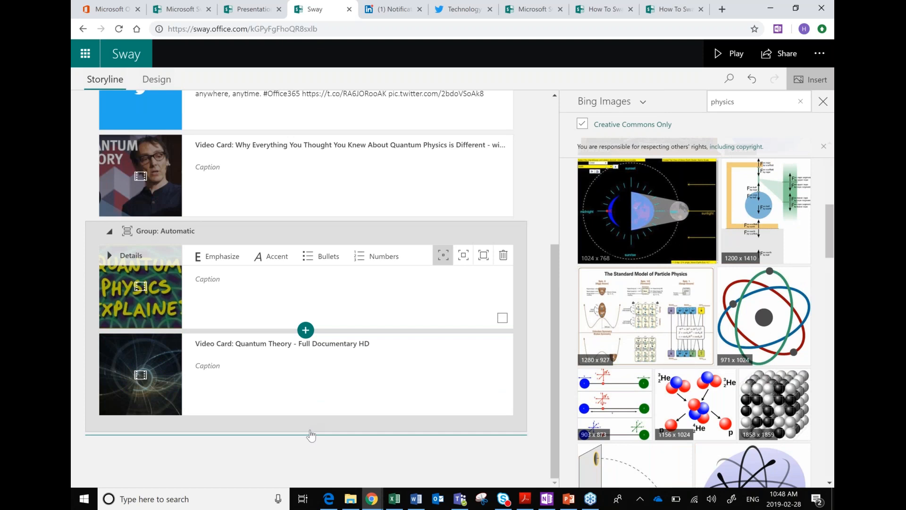
left_click(310, 435)
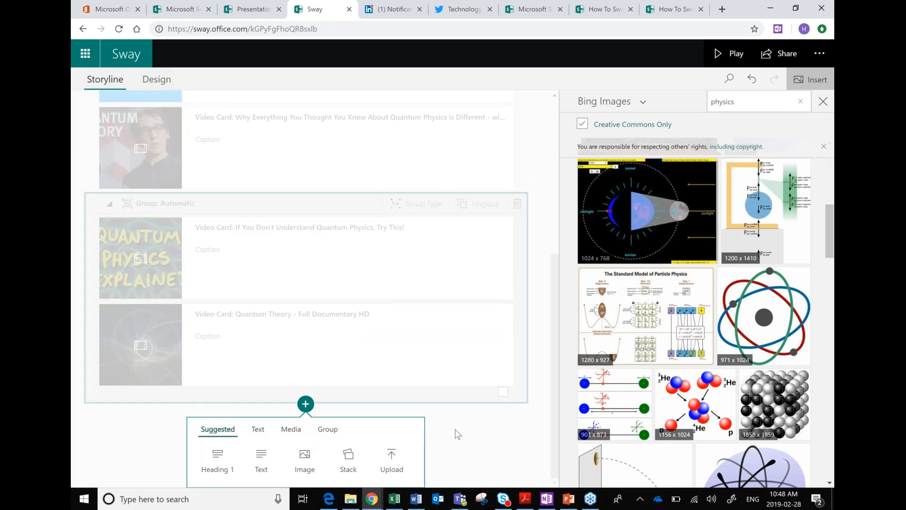
left_click(455, 429)
left_click(433, 418)
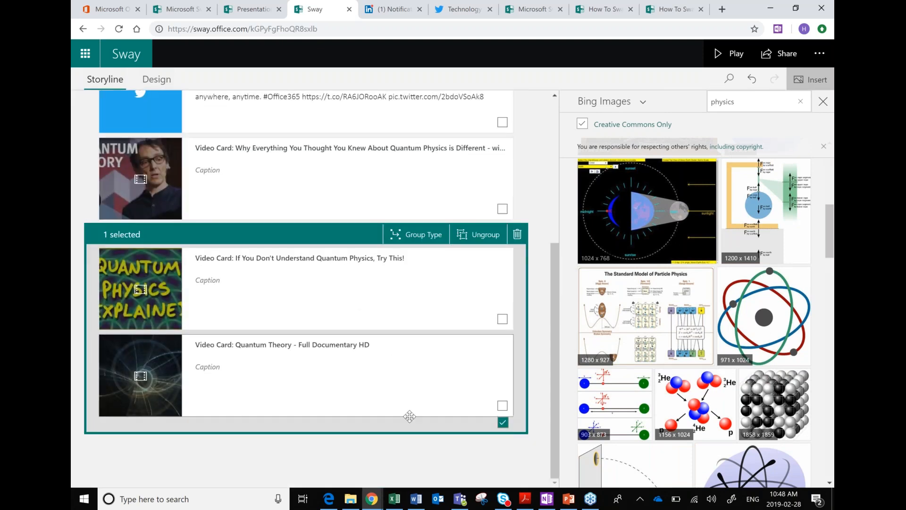
left_click(425, 444)
left_click(503, 320)
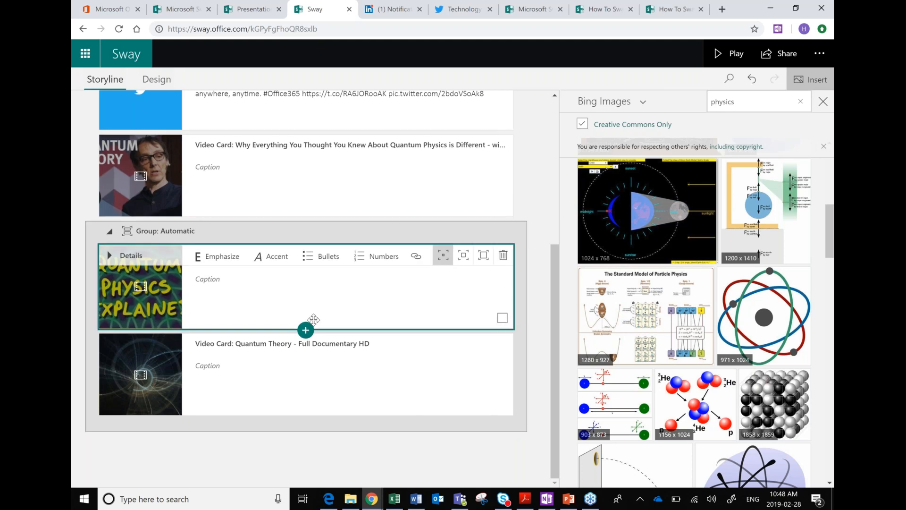
Step: Move the "Why Everything You Thought You Knew About Quantum Physics is Different" video card above the tweet card
scroll(482, 270, "up", 2)
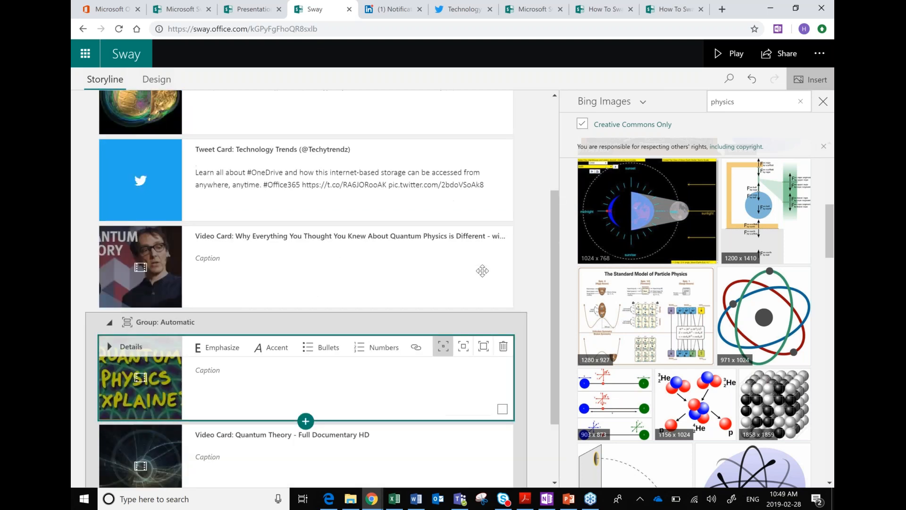
scroll(482, 271, "up", 1)
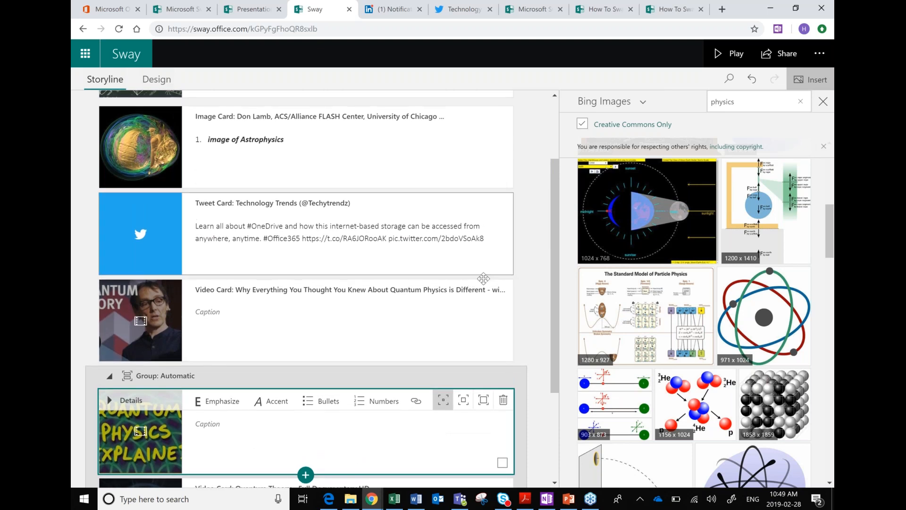
left_click(497, 313)
left_click_drag(503, 263, 504, 198)
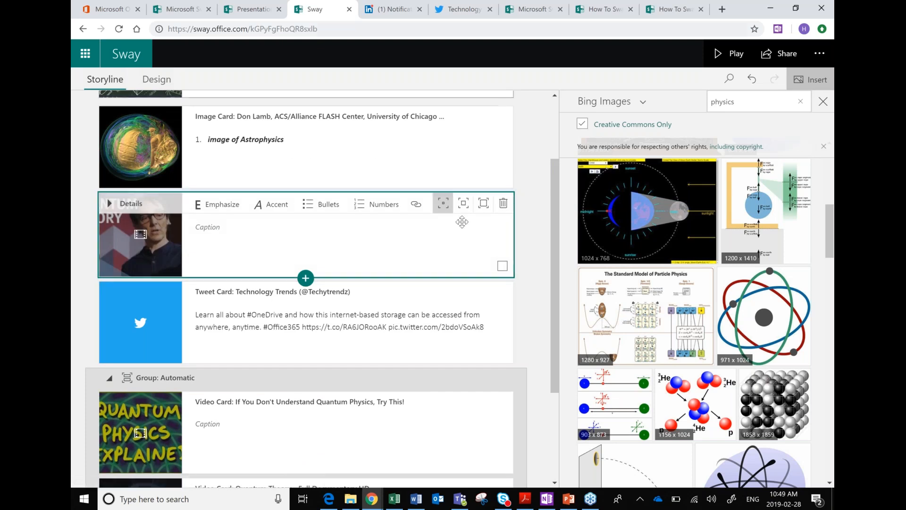
Step: Add a Stack group below the automatic group of videos at the end of the storyline
scroll(465, 339, "down", 3)
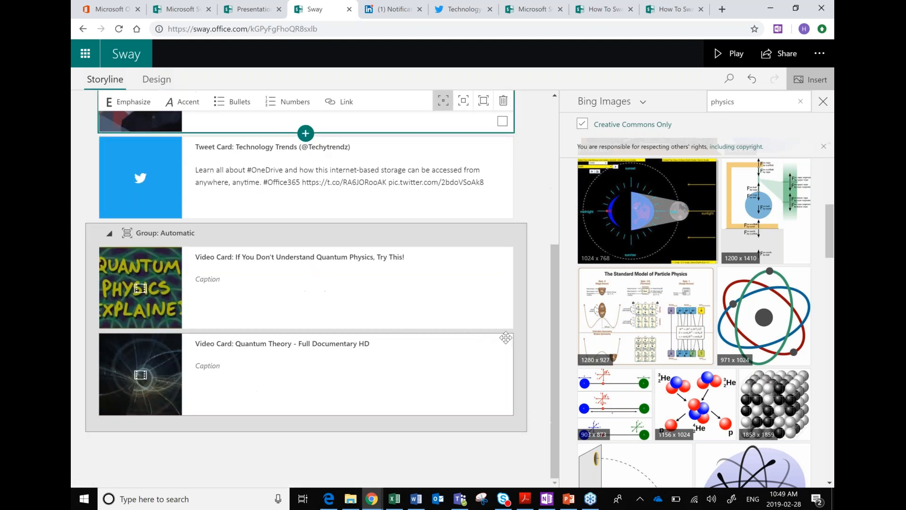
left_click_drag(506, 337, 302, 439)
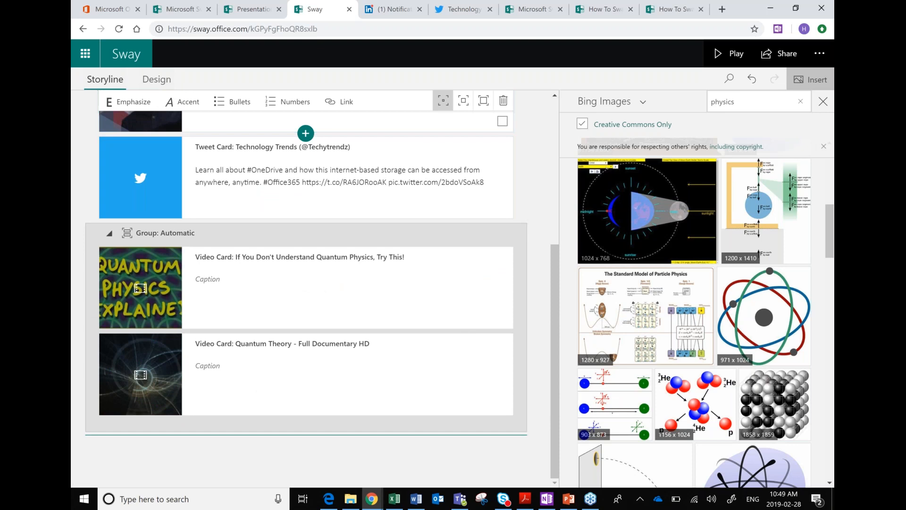
left_click(305, 434)
left_click(347, 467)
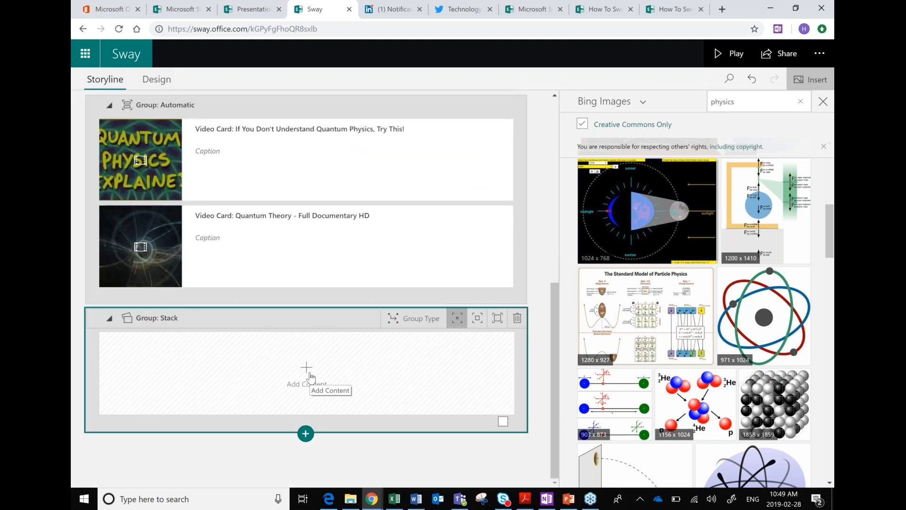
Step: Add an image card to the Stack group and fill it with the 1858 x 1859 black-and-white lattice model picture
left_click(307, 376)
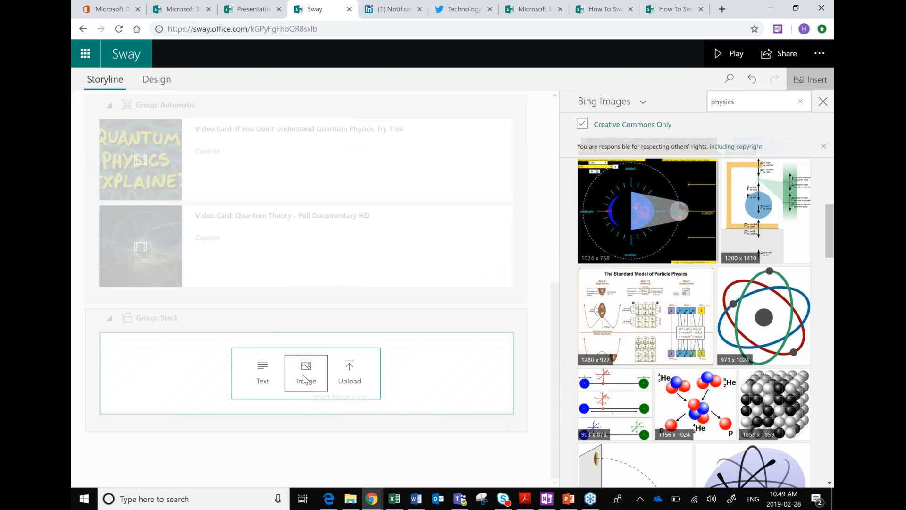
left_click(305, 379)
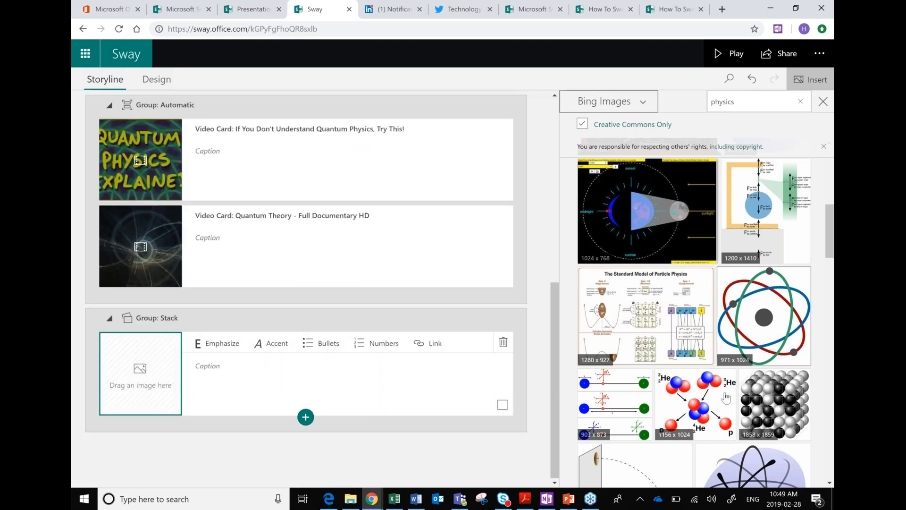
scroll(721, 402, "down", 3)
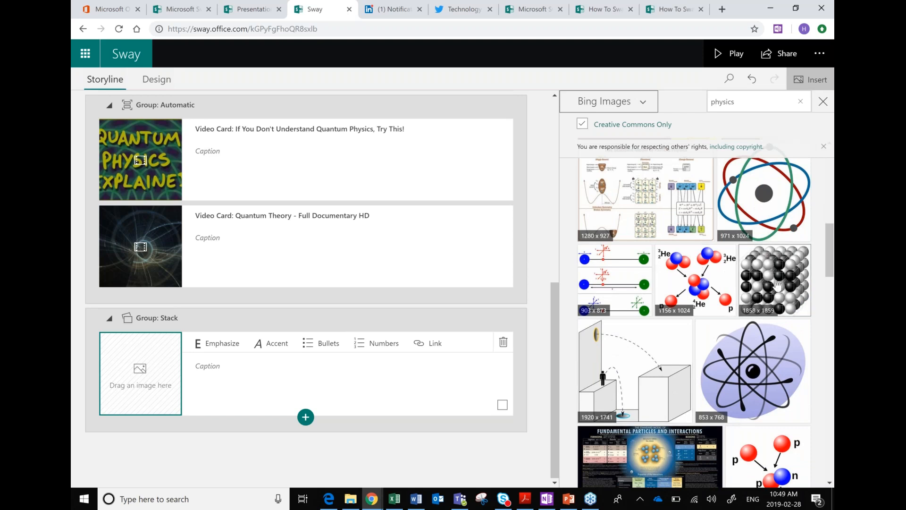
left_click_drag(778, 285, 141, 372)
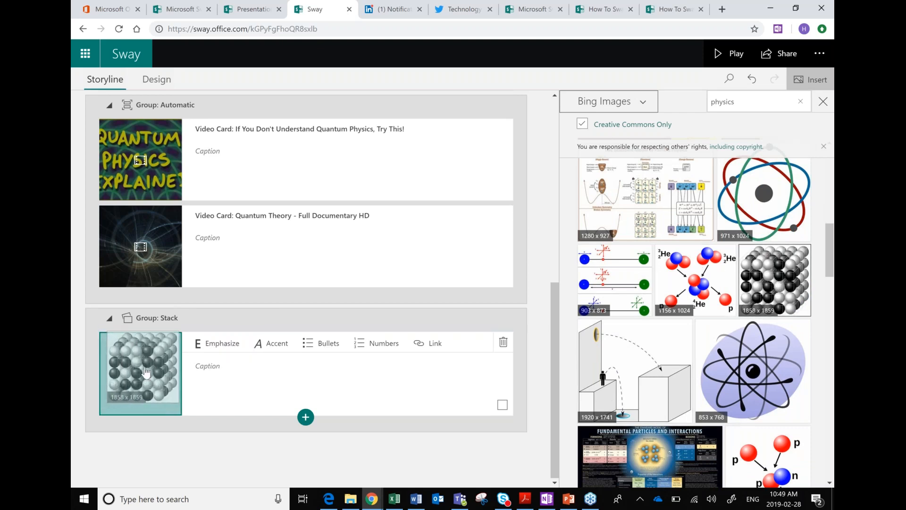
Step: Add a second image card to the Stack group and fill it with the 1280 x 927 Standard Model of Particle Physics picture
left_click(305, 417)
left_click(304, 450)
left_click_drag(645, 198, 137, 383)
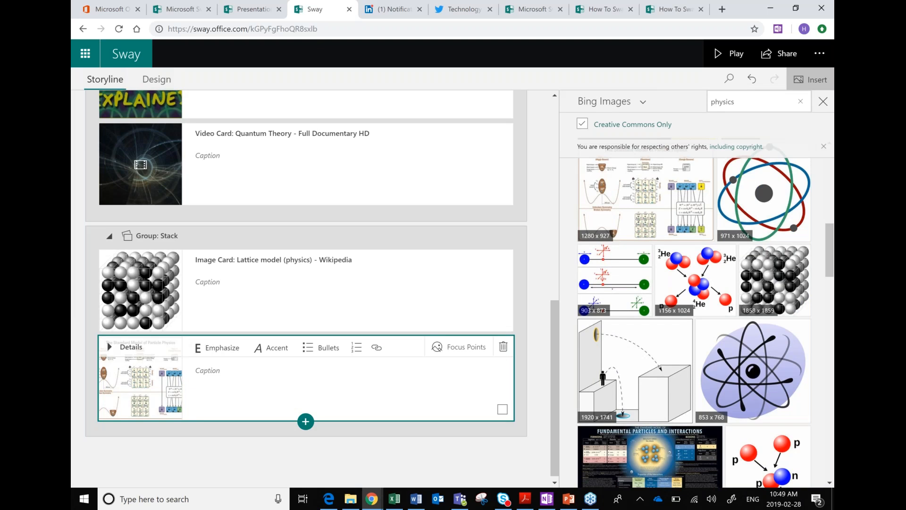
Step: Add a text card reading "Science is Cool" below the Standard Model image in the Stack group
scroll(694, 311, "down", 5)
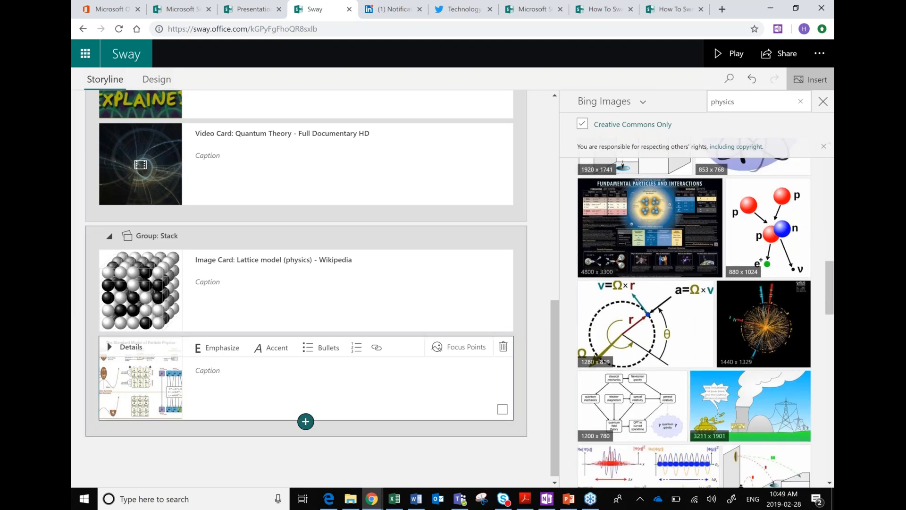
left_click(306, 421)
left_click(267, 454)
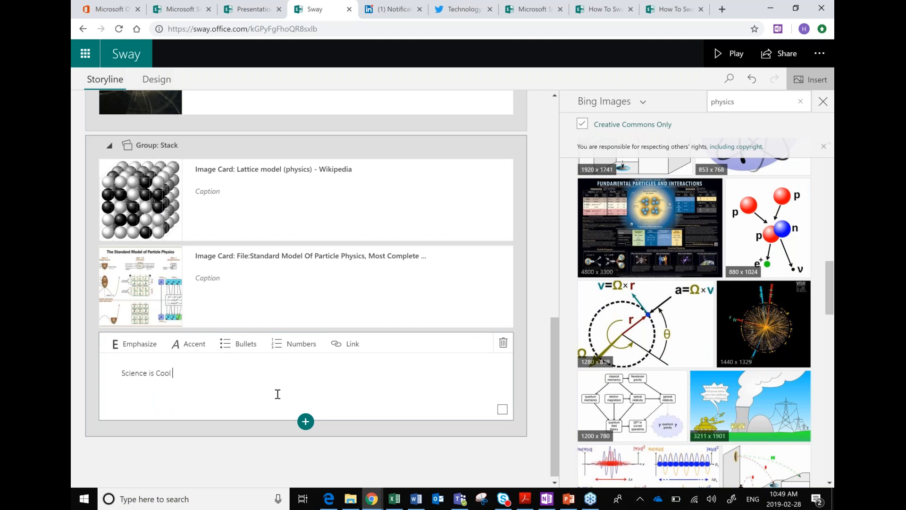
Step: Add an image card below the "Science is Cool" text and fill it with the 3211 x 1901 power plant picture
left_click(305, 421)
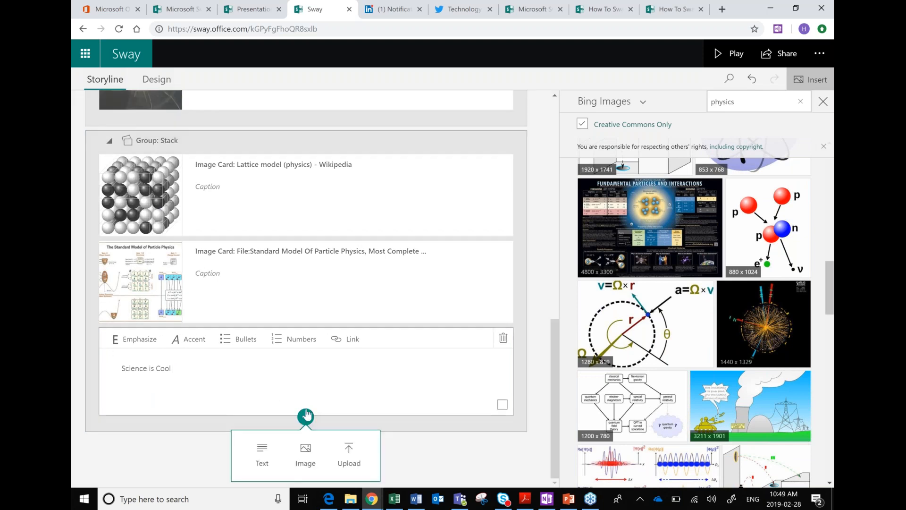
left_click(304, 457)
left_click_drag(750, 406, 151, 387)
Step: Add a text card reading "niasc nainbveal;vm eal;" below the "Quantum Theory - Full Documentary HD" video in the Automatic group
scroll(286, 313, "up", 10)
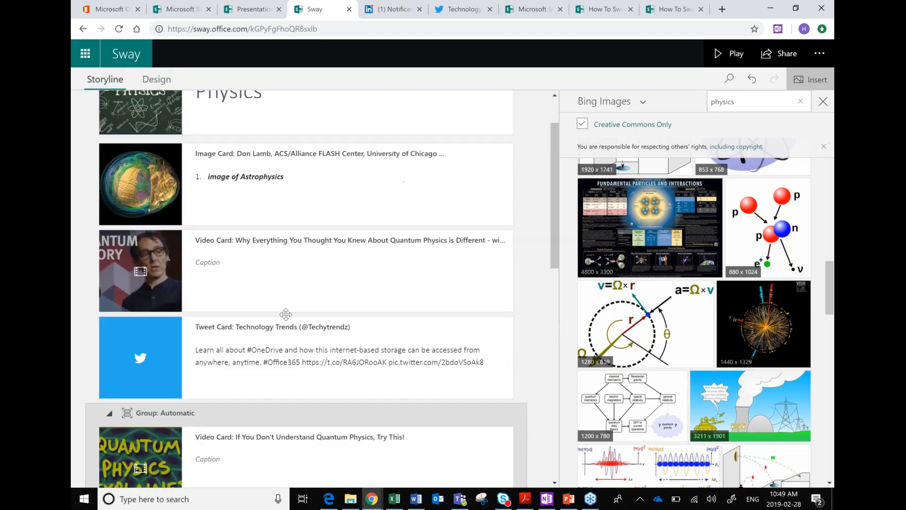
scroll(285, 314, "down", 2)
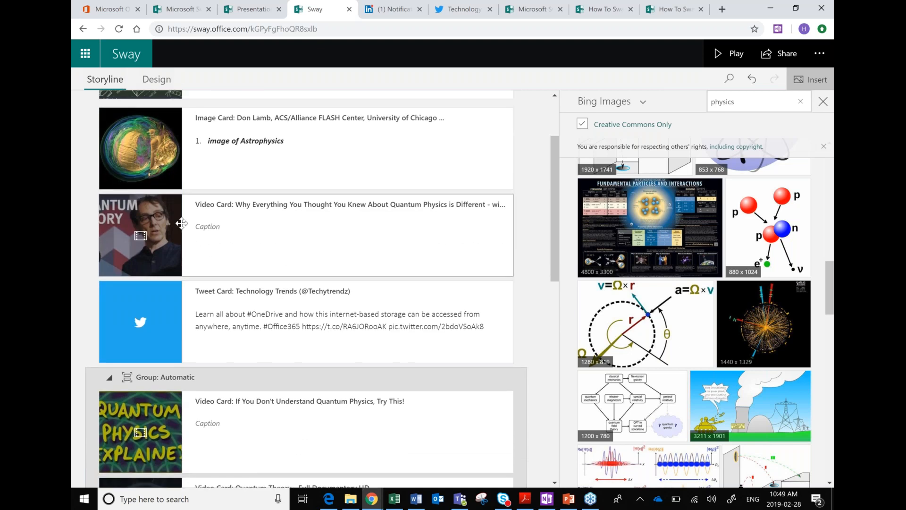
scroll(182, 223, "up", 2)
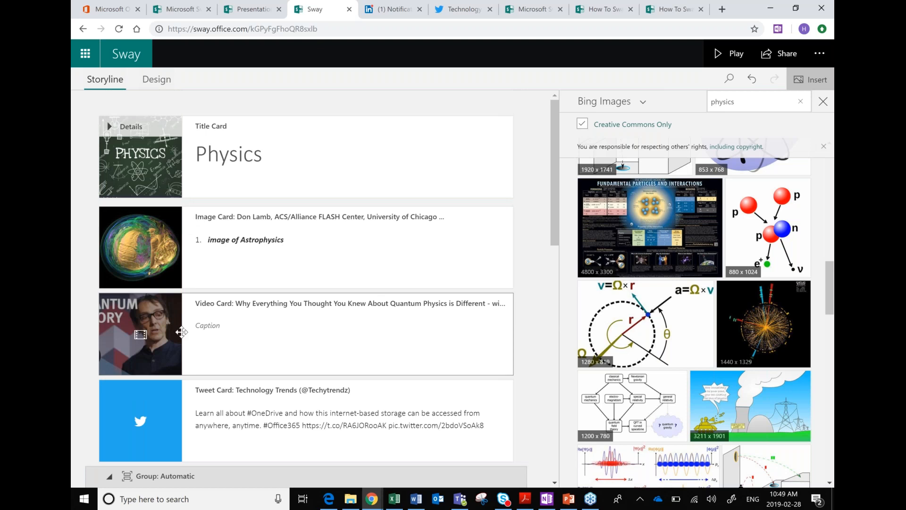
scroll(182, 332, "down", 2)
scroll(163, 312, "down", 3)
scroll(149, 382, "down", 2)
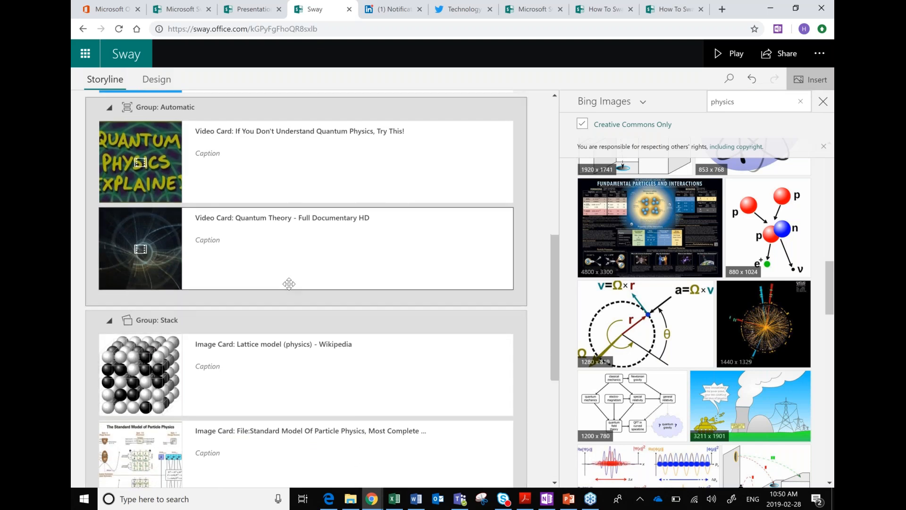
left_click(308, 283)
left_click(306, 293)
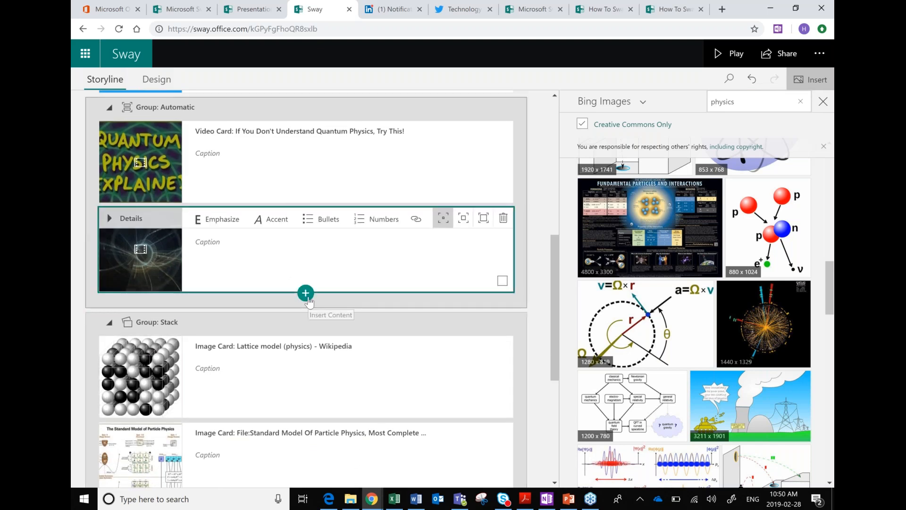
left_click(218, 348)
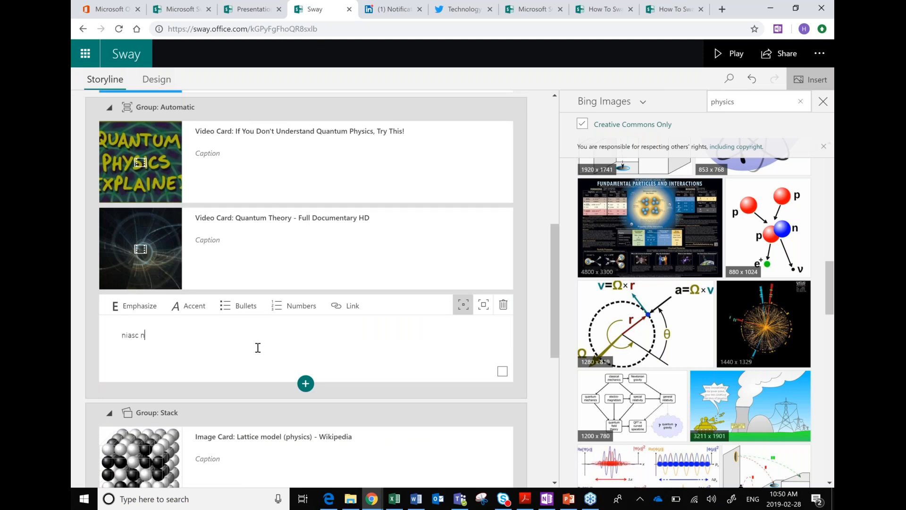
type("l;vm eal;")
Step: Preview the Physics Sway in play mode down to the first quantum physics video, and briefly play and pause that video
scroll(258, 347, "down", 4)
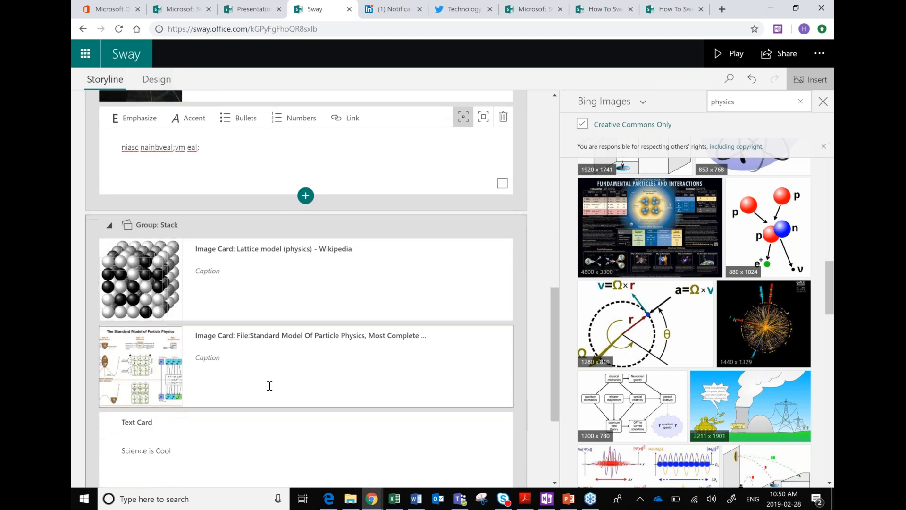
scroll(269, 385, "down", 3)
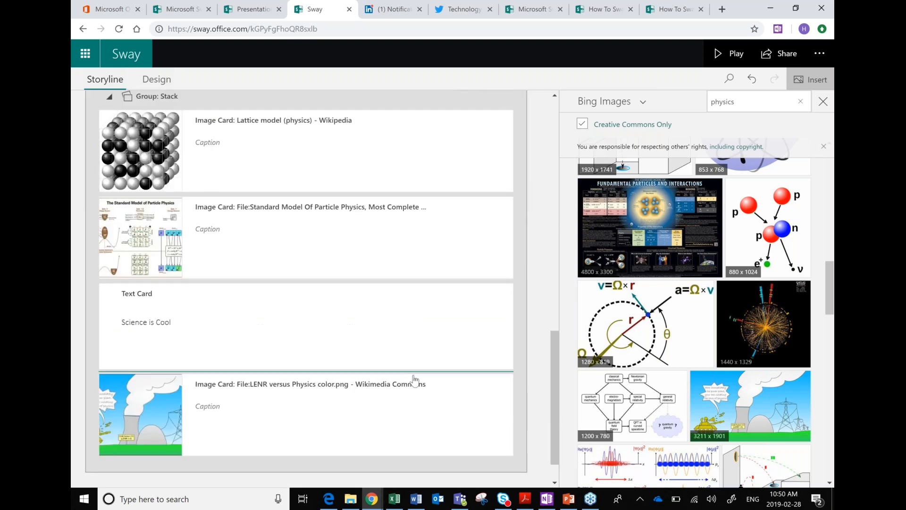
scroll(307, 330, "down", 1)
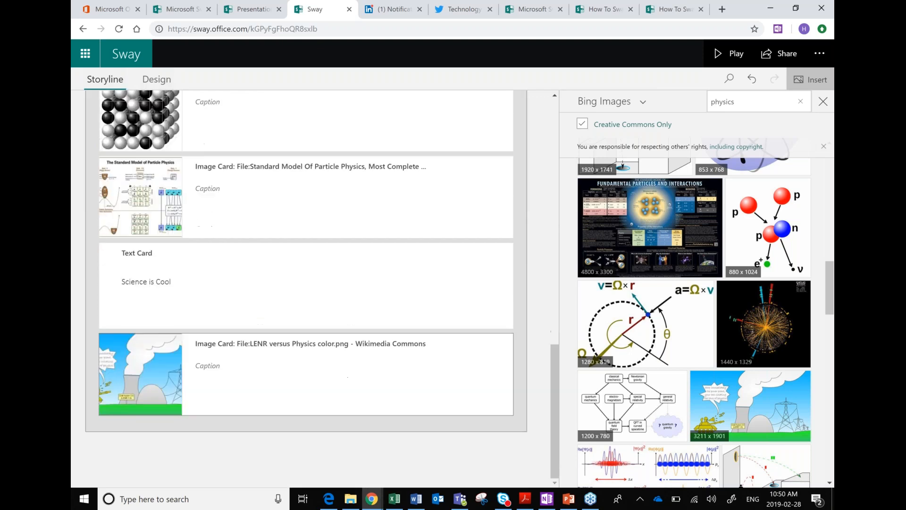
left_click(731, 55)
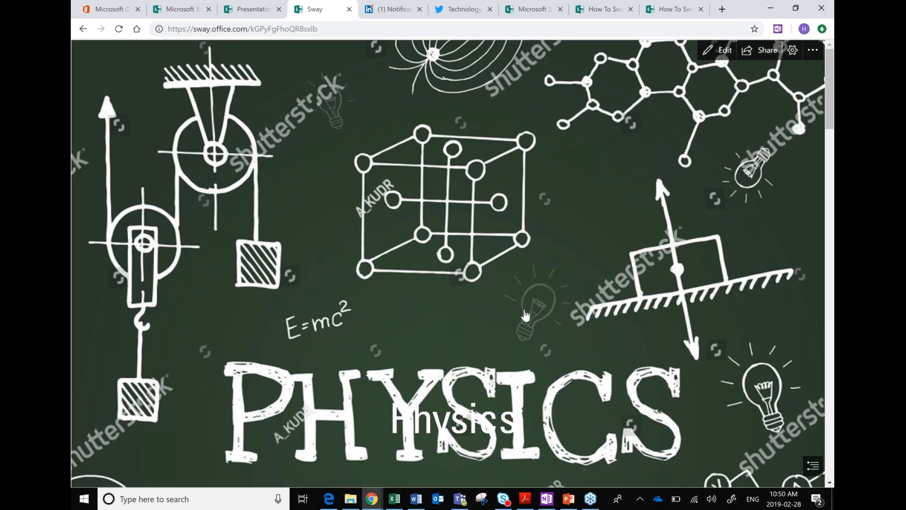
scroll(526, 315, "down", 10)
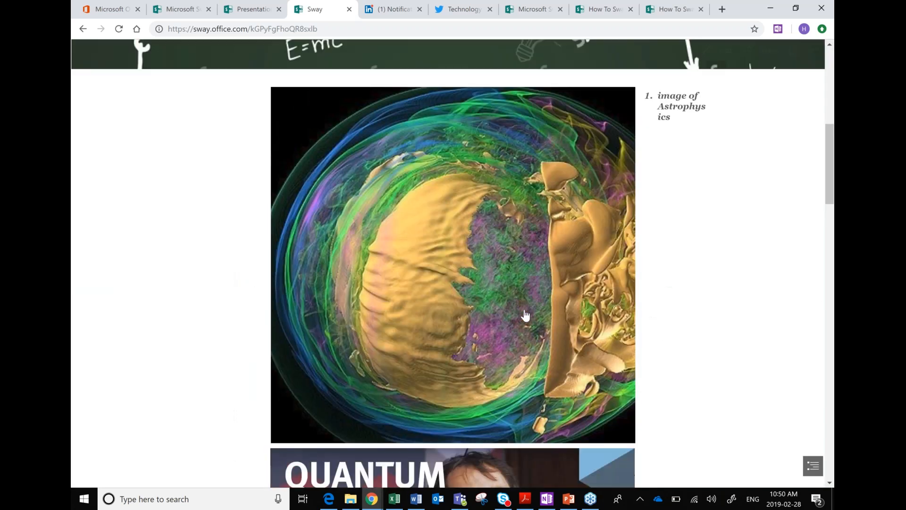
scroll(454, 226, "down", 7)
left_click(456, 226)
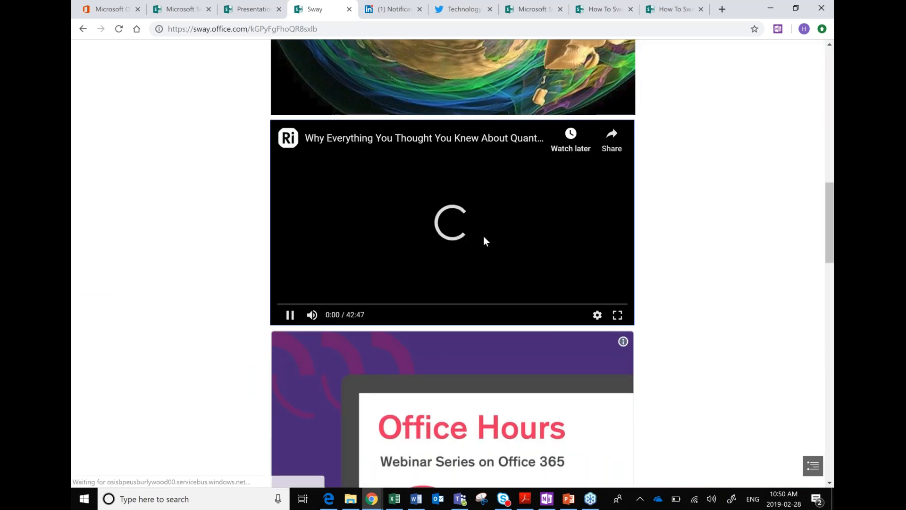
left_click(289, 314)
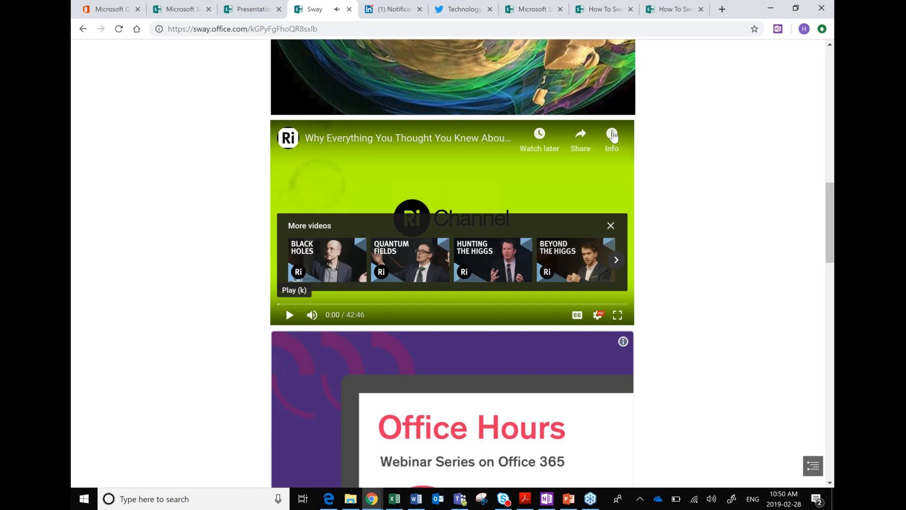
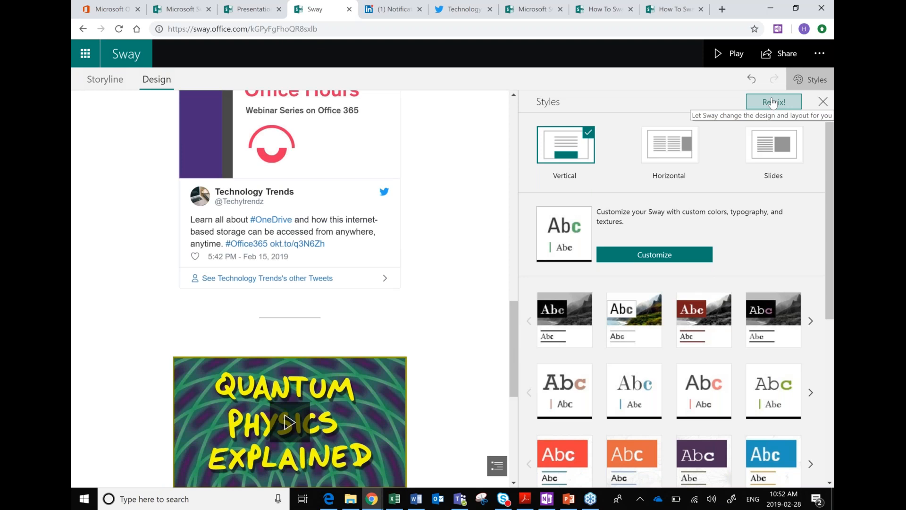
Step: Change the Sway's layout to Horizontal and review the design from the title through to the image stack
left_click(673, 155)
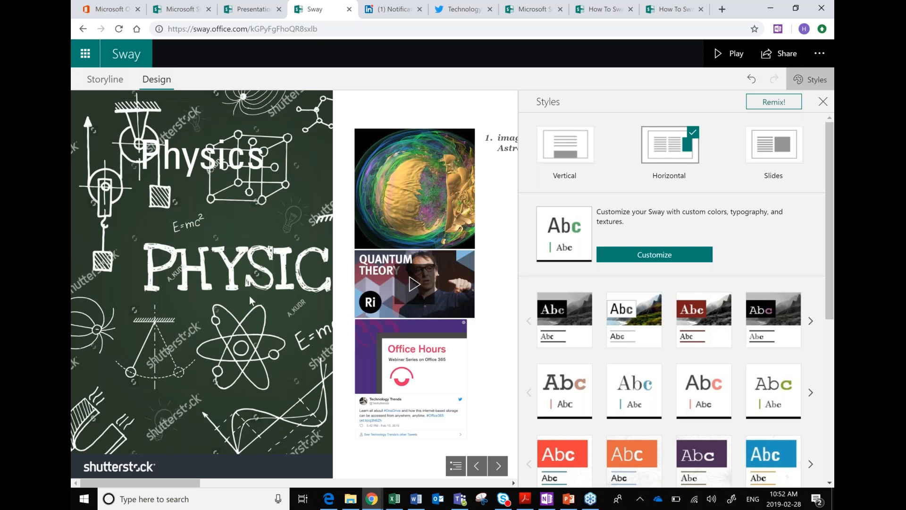
scroll(249, 296, "down", 2)
scroll(250, 295, "down", 5)
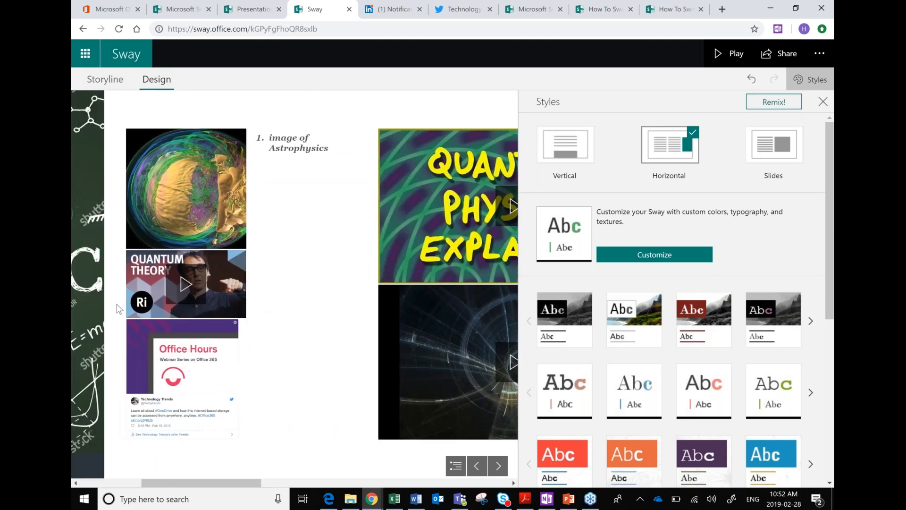
scroll(295, 137, "down", 8)
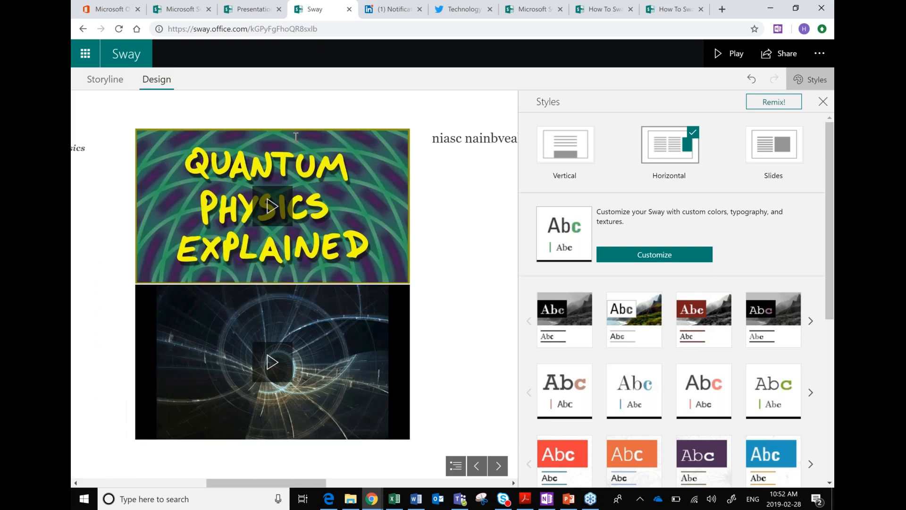
scroll(295, 137, "up", 10)
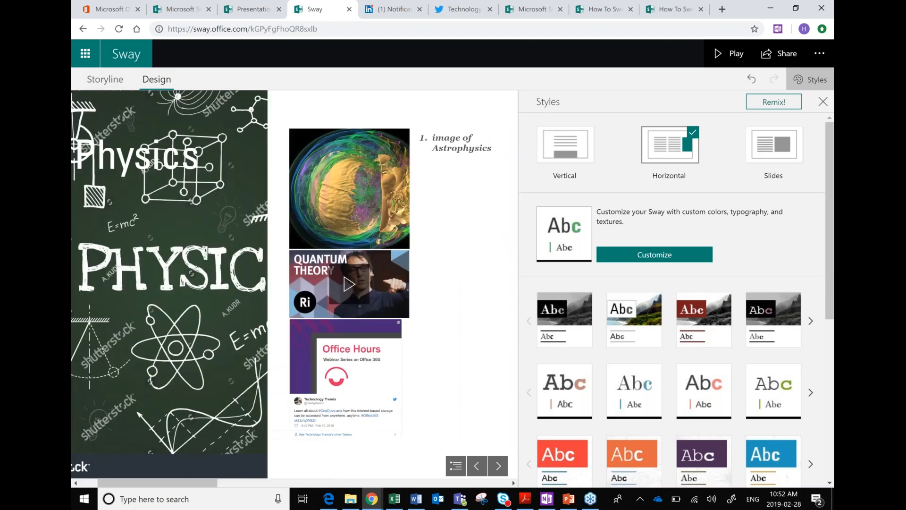
scroll(269, 355, "down", 4)
scroll(443, 238, "down", 12)
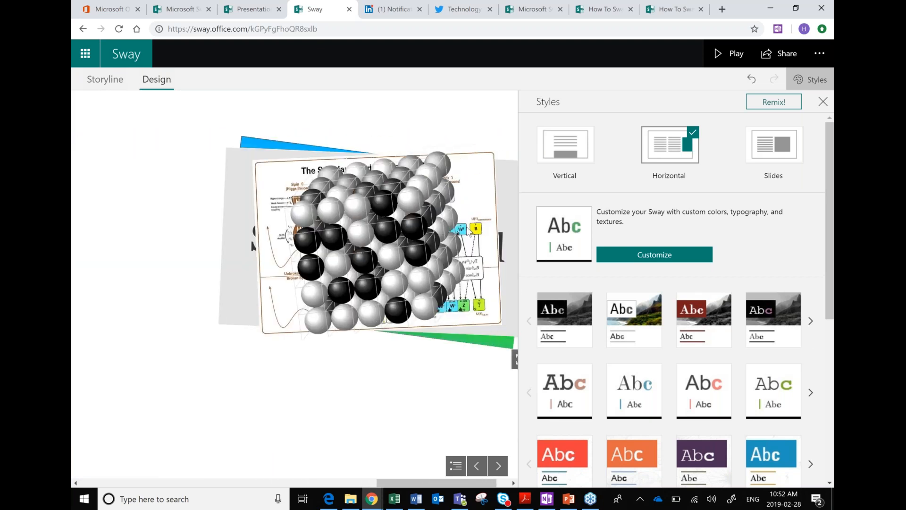
scroll(467, 226, "up", 8)
scroll(357, 258, "down", 10)
scroll(356, 257, "up", 9)
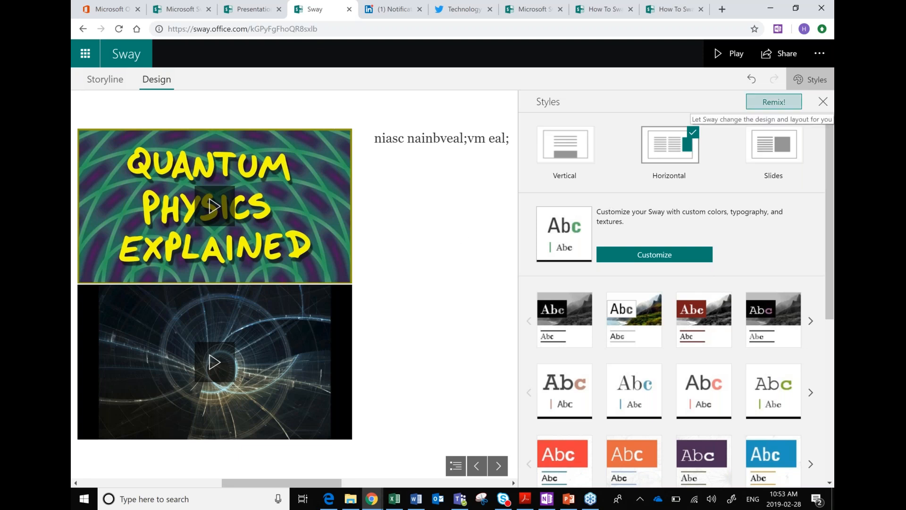
Step: Remix the Sway's design twice and look through each generated layout
left_click(774, 102)
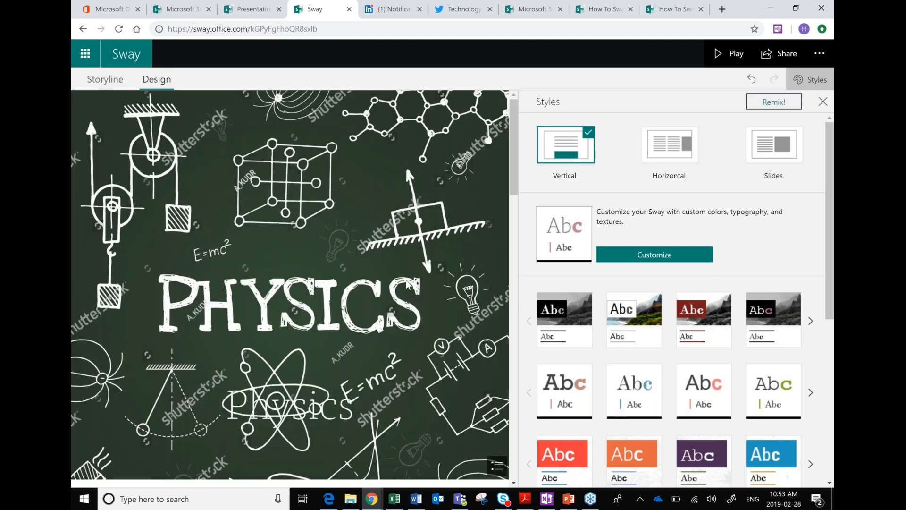
scroll(406, 279, "down", 7)
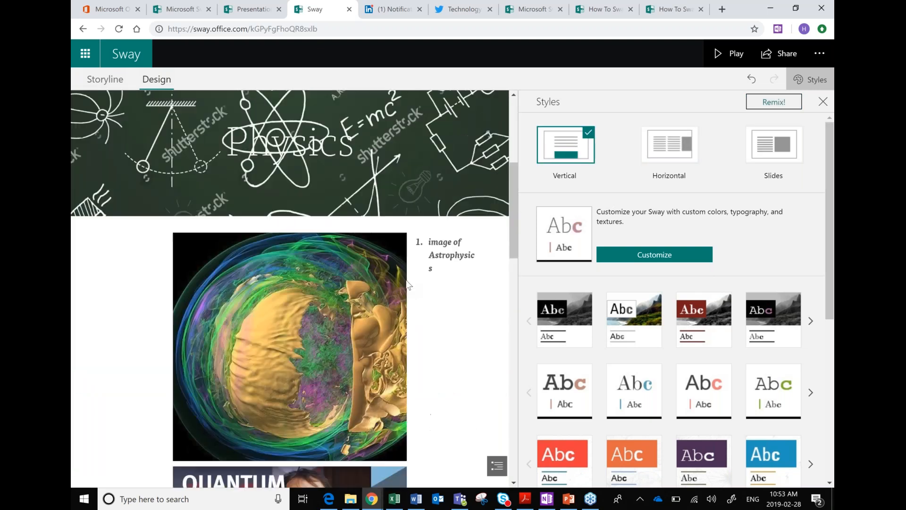
left_click(776, 102)
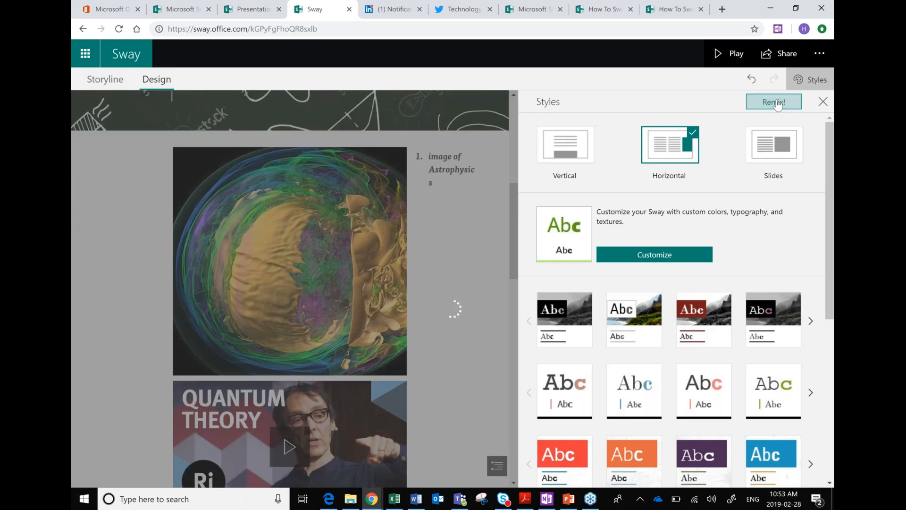
scroll(444, 311, "down", 4)
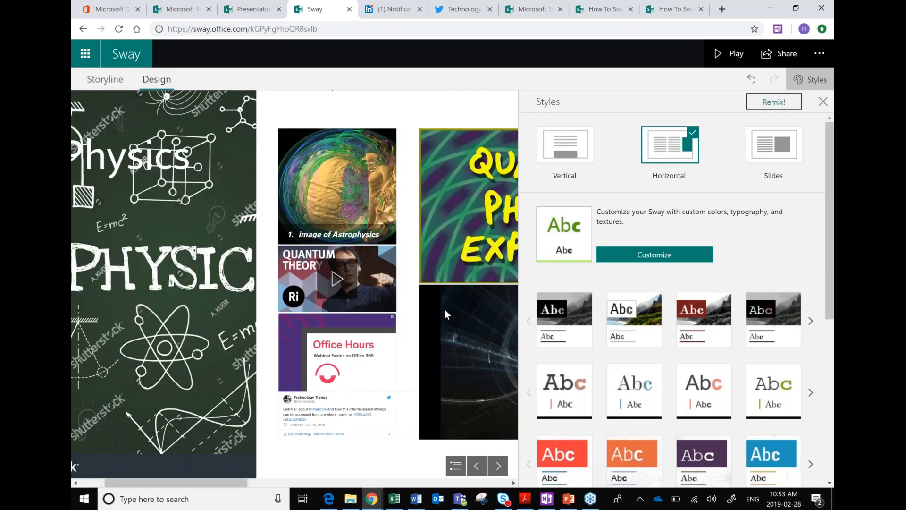
scroll(445, 309, "down", 4)
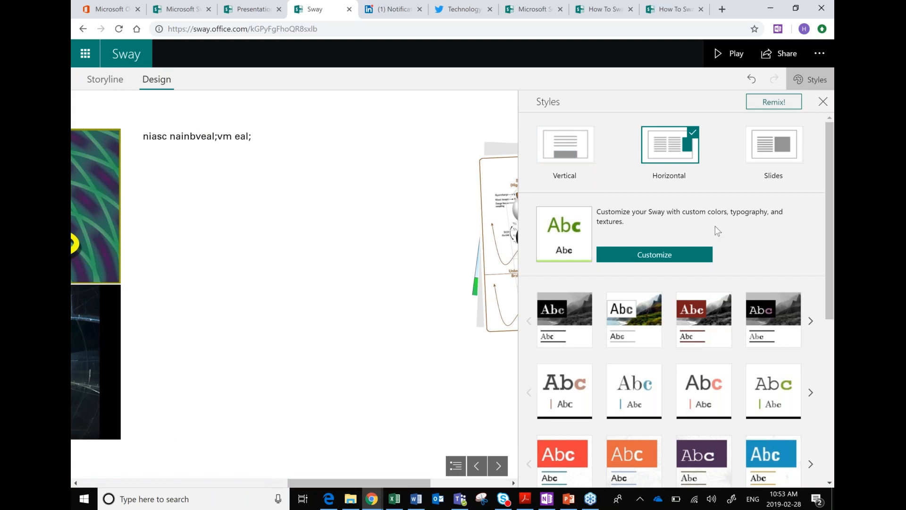
Step: Apply the landscape-photo style with the white title box and review the text and stack in it
left_click(645, 337)
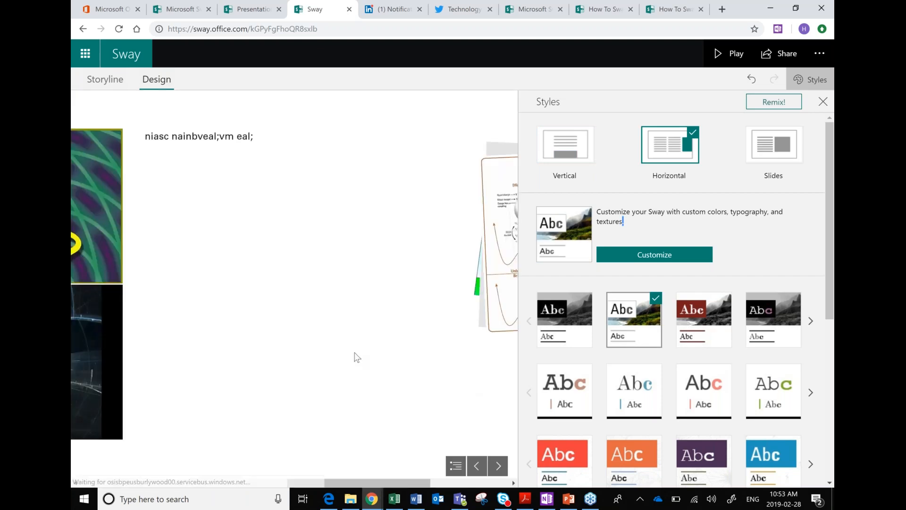
scroll(356, 358, "up", 5)
scroll(357, 357, "down", 6)
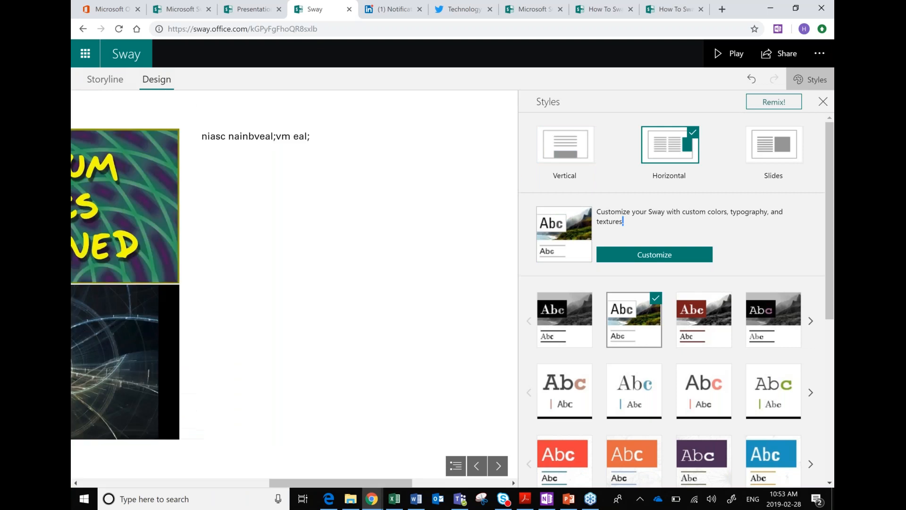
scroll(357, 357, "down", 2)
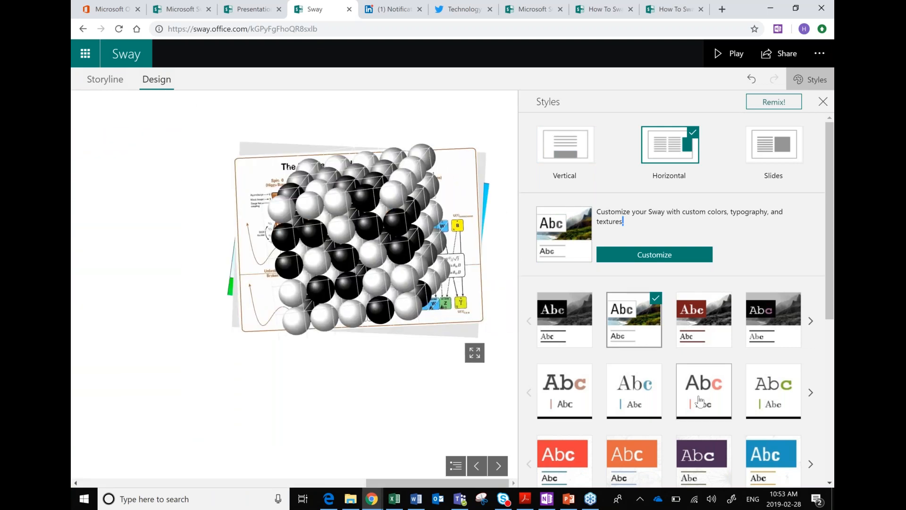
Step: Apply the solid teal style to the Sway and remix the design twice
scroll(700, 400, "down", 3)
left_click(636, 370)
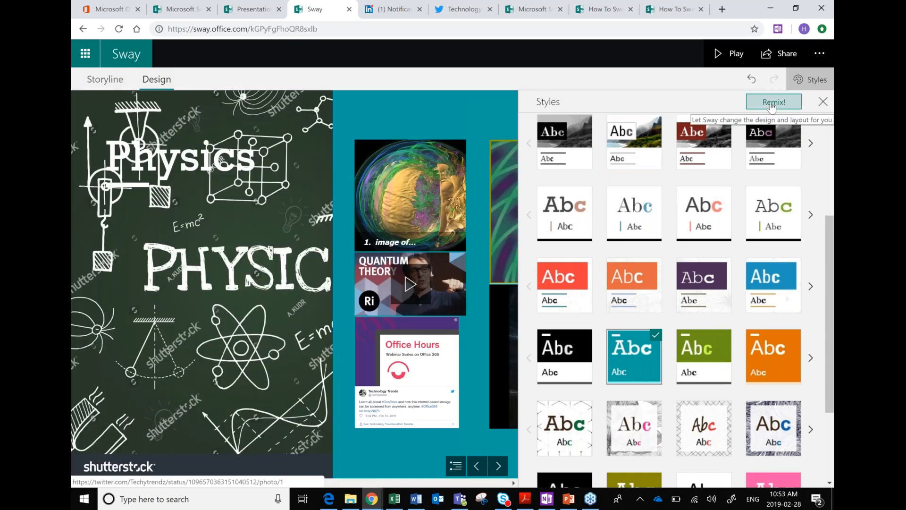
left_click(772, 104)
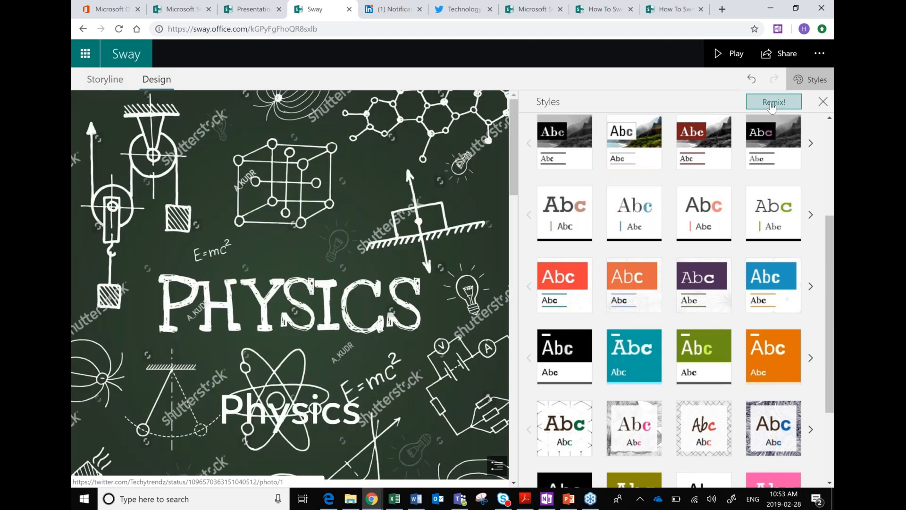
scroll(375, 331, "down", 2)
scroll(375, 332, "down", 14)
left_click(760, 105)
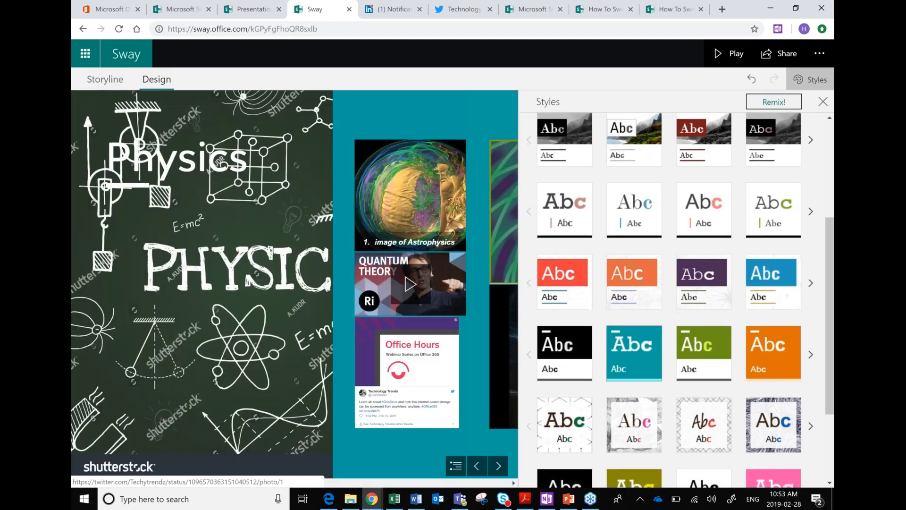
Step: Apply the beige scrapbook style with the blue bird, first in the last row of styles, and review the Sway's content in it
scroll(726, 335, "down", 3)
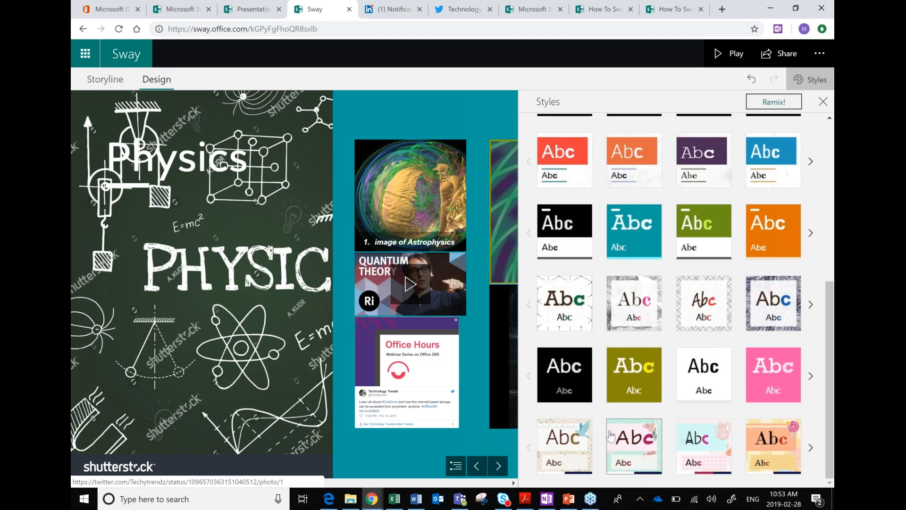
left_click(572, 442)
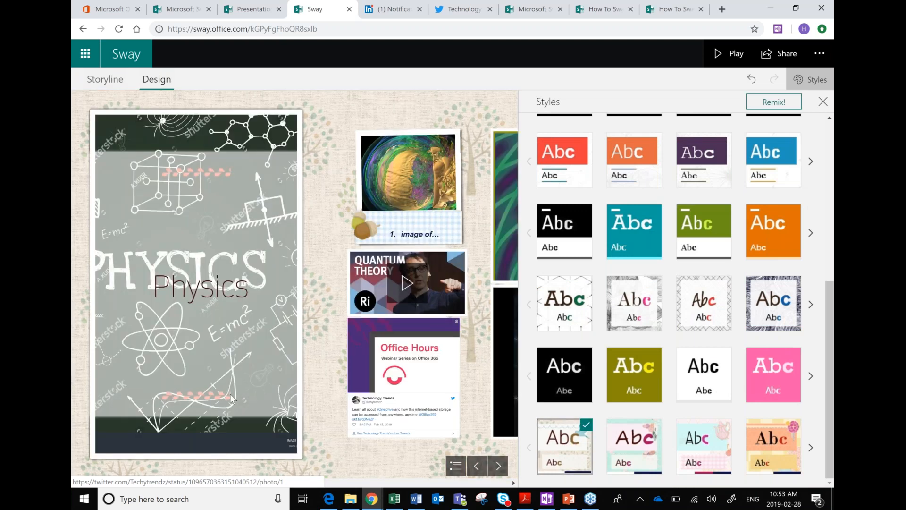
scroll(331, 293, "down", 10)
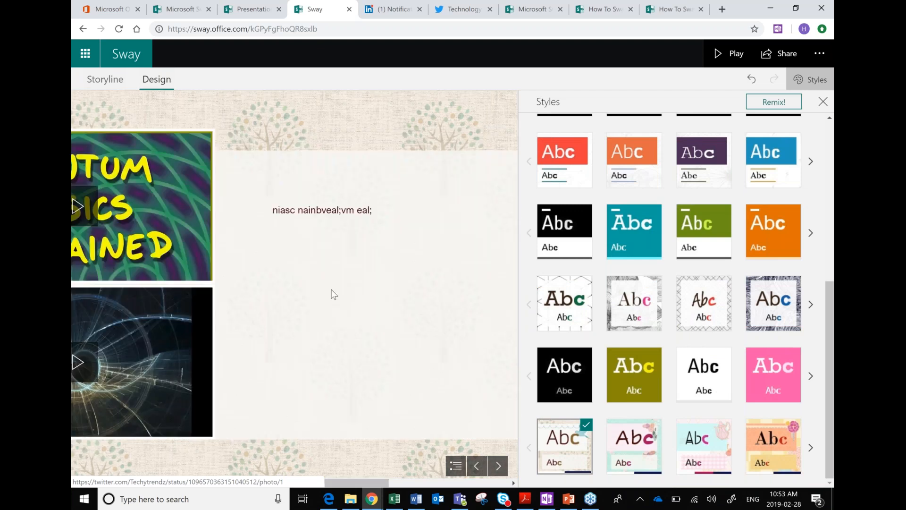
scroll(334, 295, "down", 3)
scroll(333, 294, "up", 10)
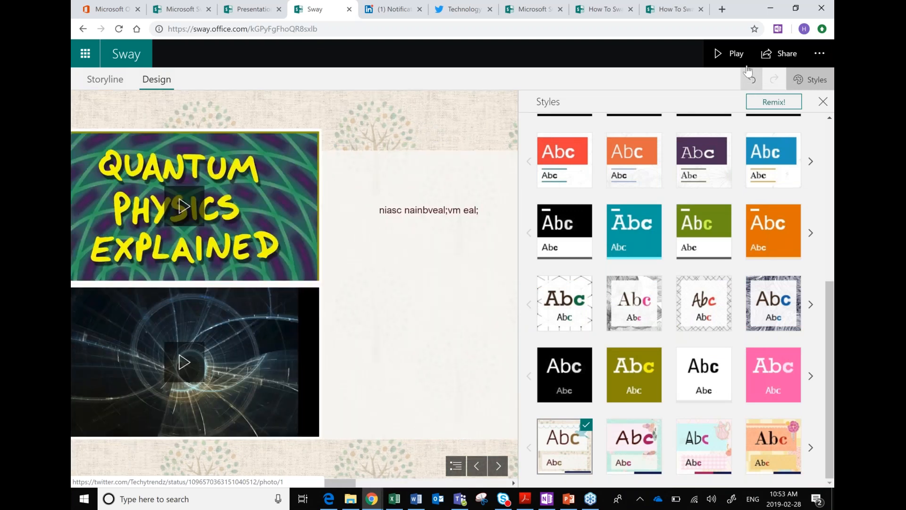
Step: Examine the Sway's sharing settings, including the additional options, and preview its visual link without copying it
left_click(775, 56)
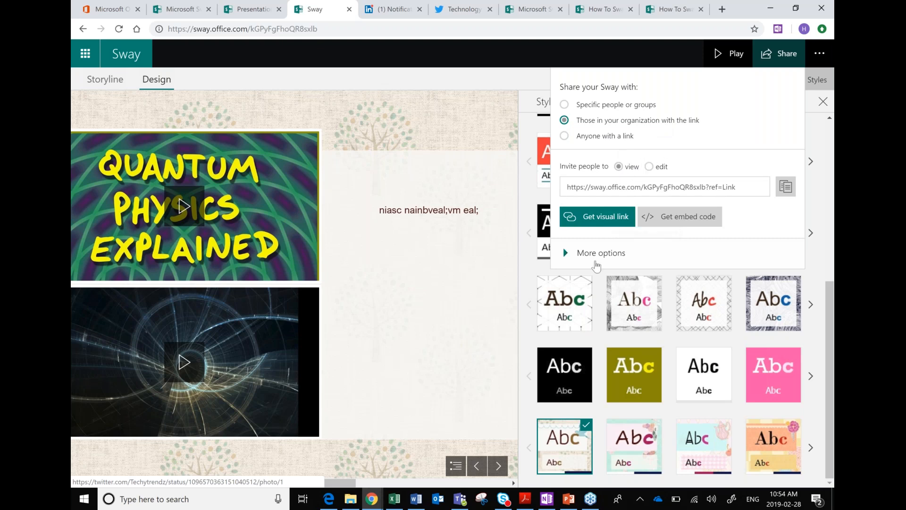
left_click(591, 257)
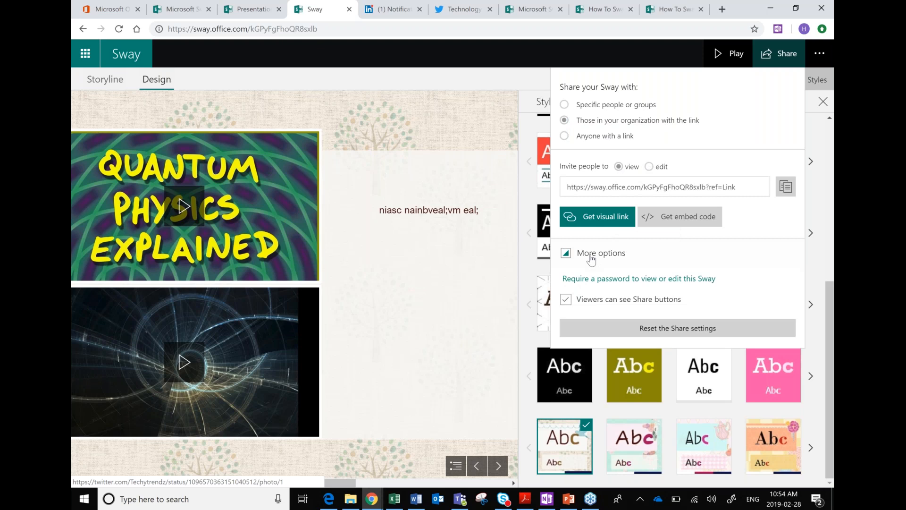
left_click(598, 219)
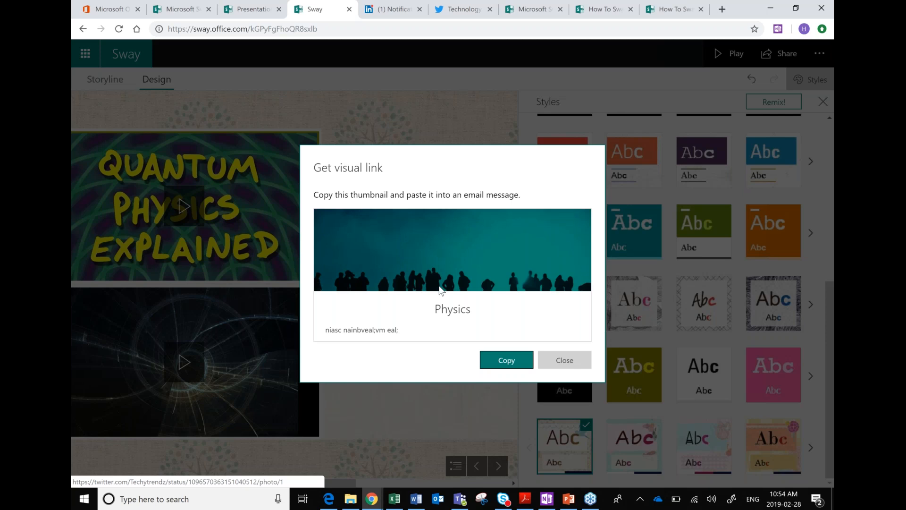
left_click(561, 361)
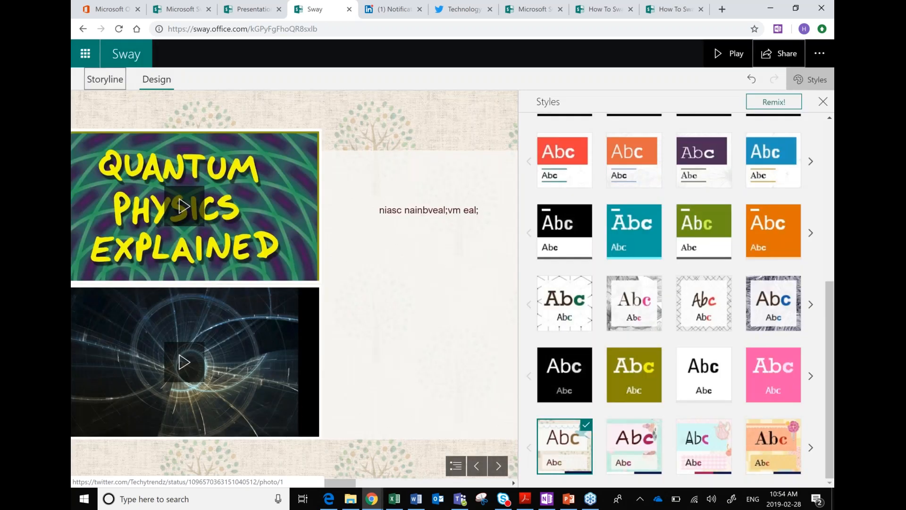
Step: Return to the Storyline and look through the Sway's further commands, such as duplicating, saving as template, printing, exporting and accessibility checking
left_click(104, 79)
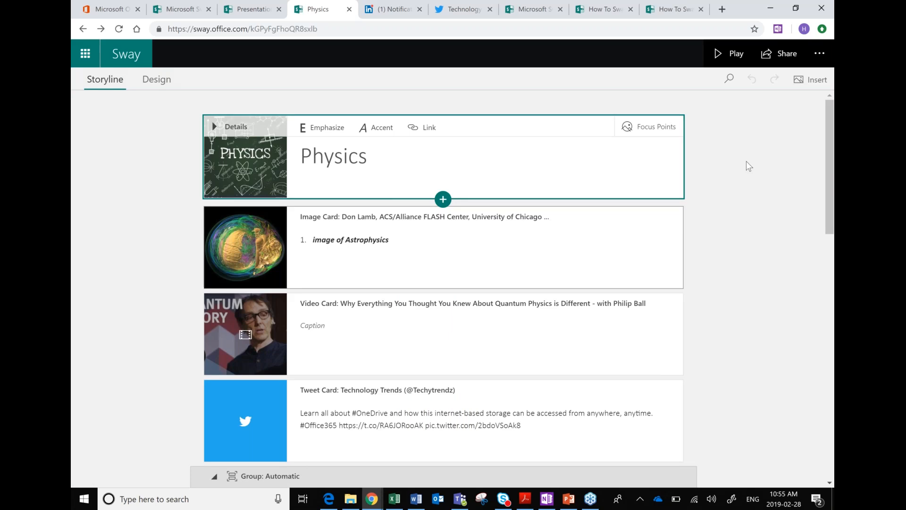
left_click(816, 61)
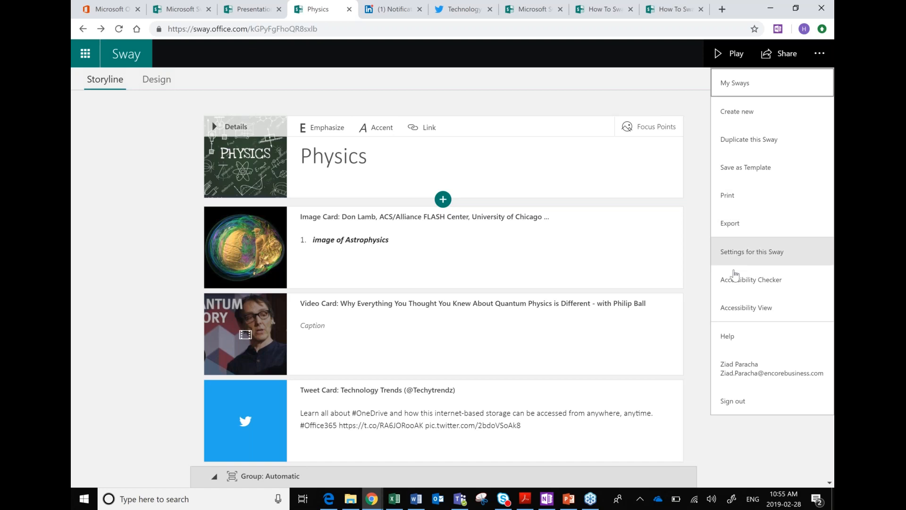
left_click(694, 212)
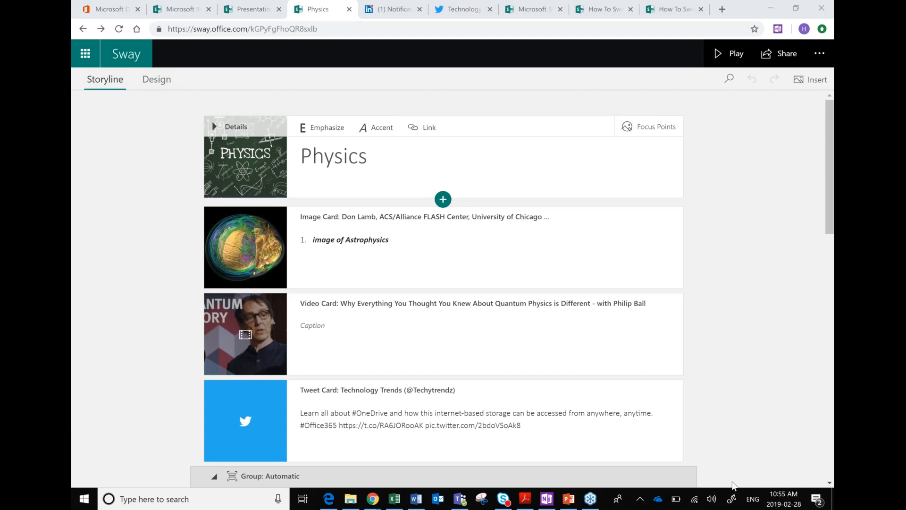
Step: Switch to PowerPoint to show the free 30-minute Office 365 consult slide of the Office365 - sway presentation
left_click(570, 501)
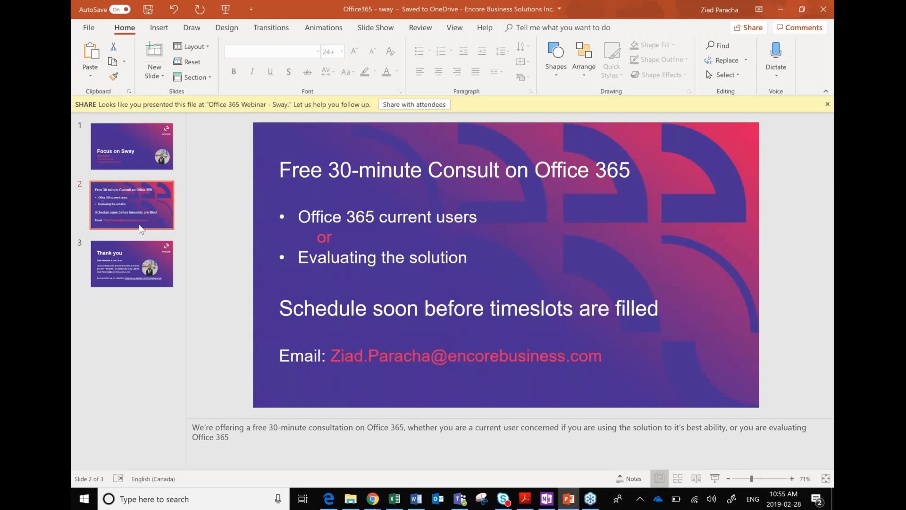